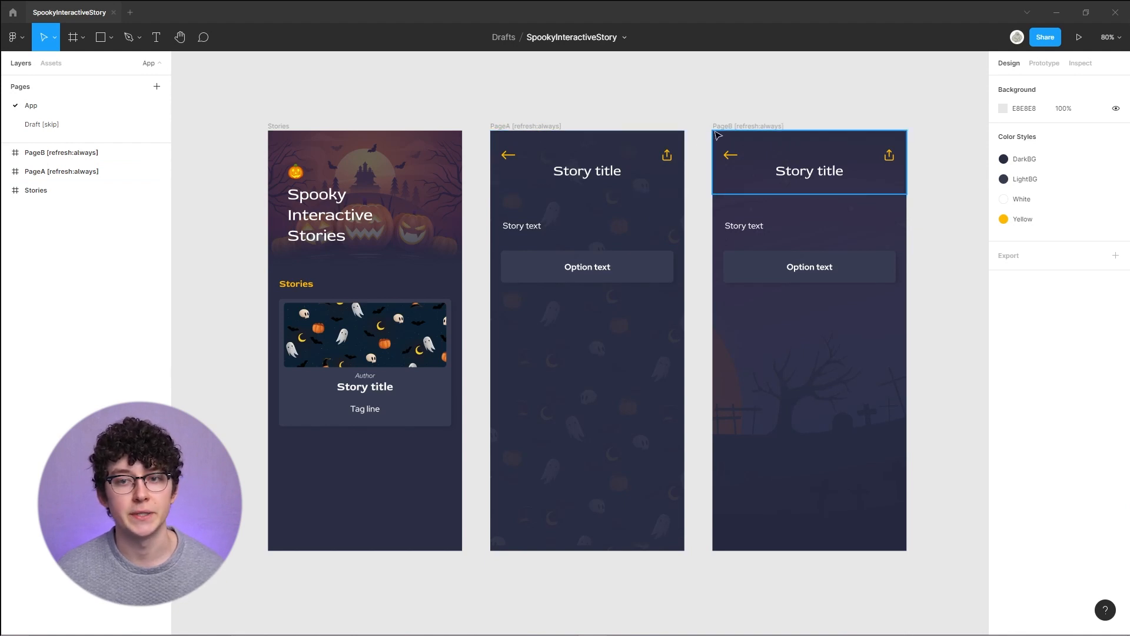
- Switch to prototype mode and inspect the flow connections and the option button's tap interaction
click(1033, 71)
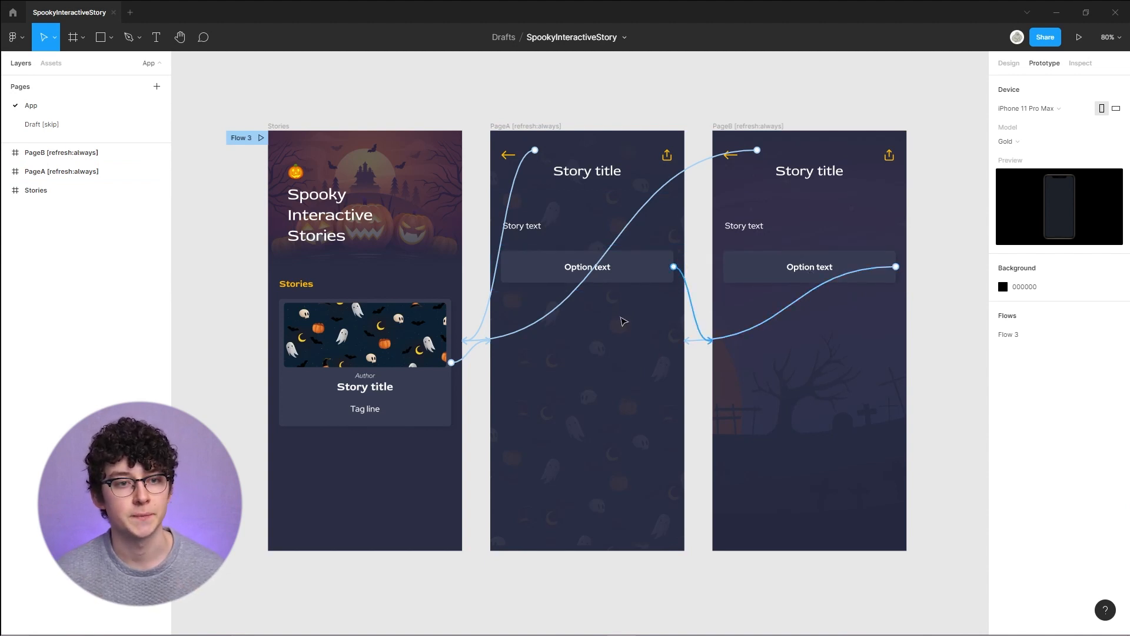
drag(699, 323, 757, 366)
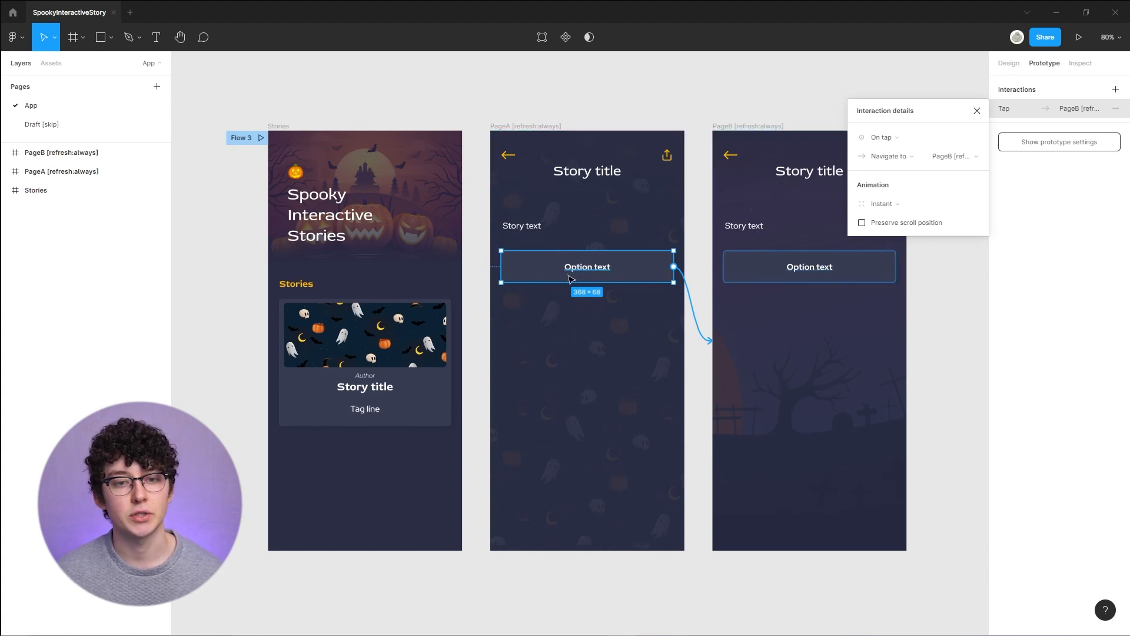
click(694, 366)
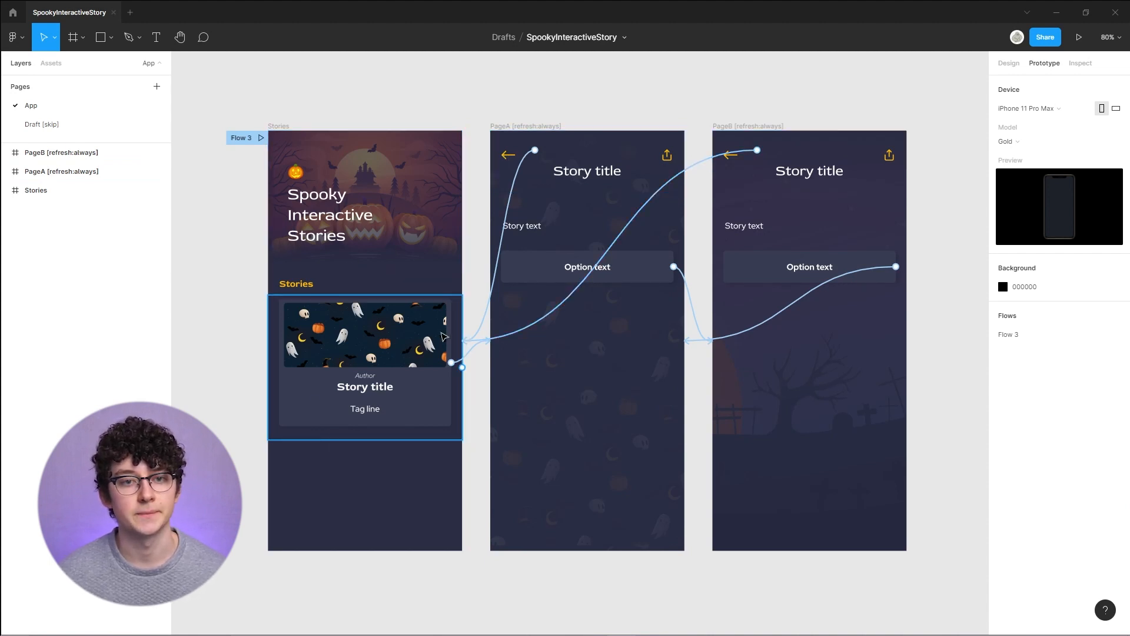
- Inspect PageA's top-bar container with the back arrow and the Stories frame's flow starting point
click(510, 156)
scroll(510, 156, up, 5)
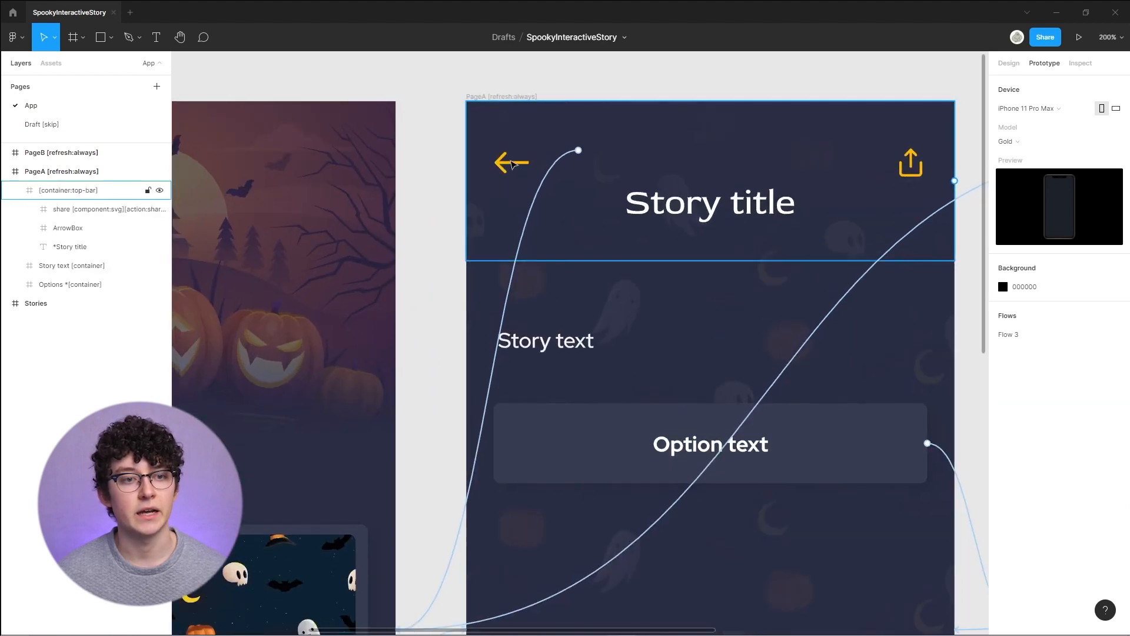
click(510, 169)
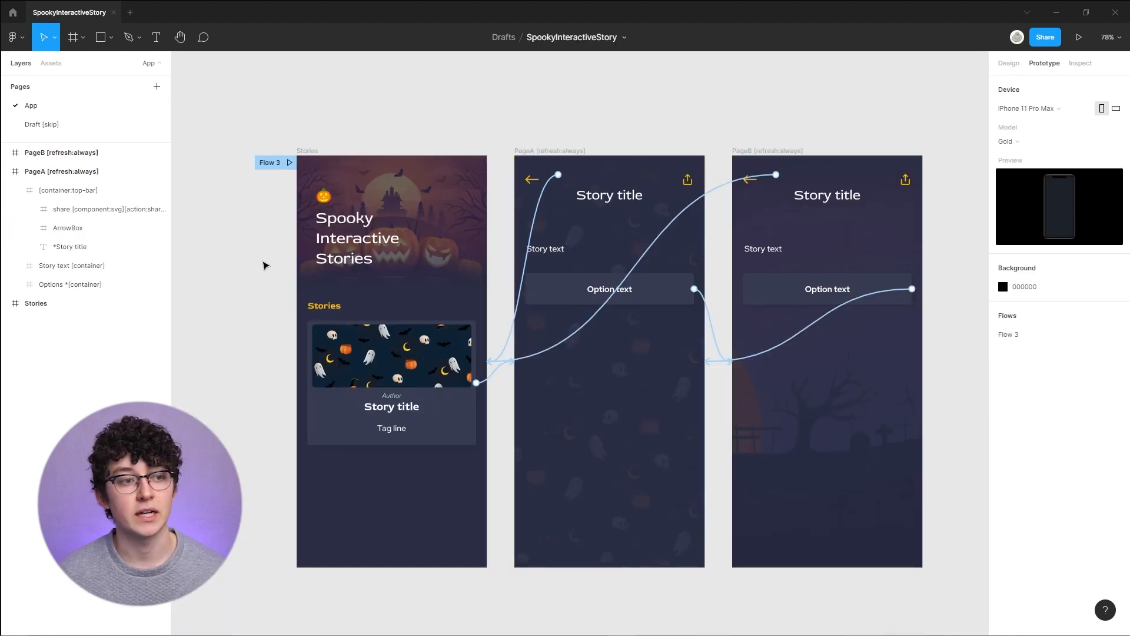
click(272, 176)
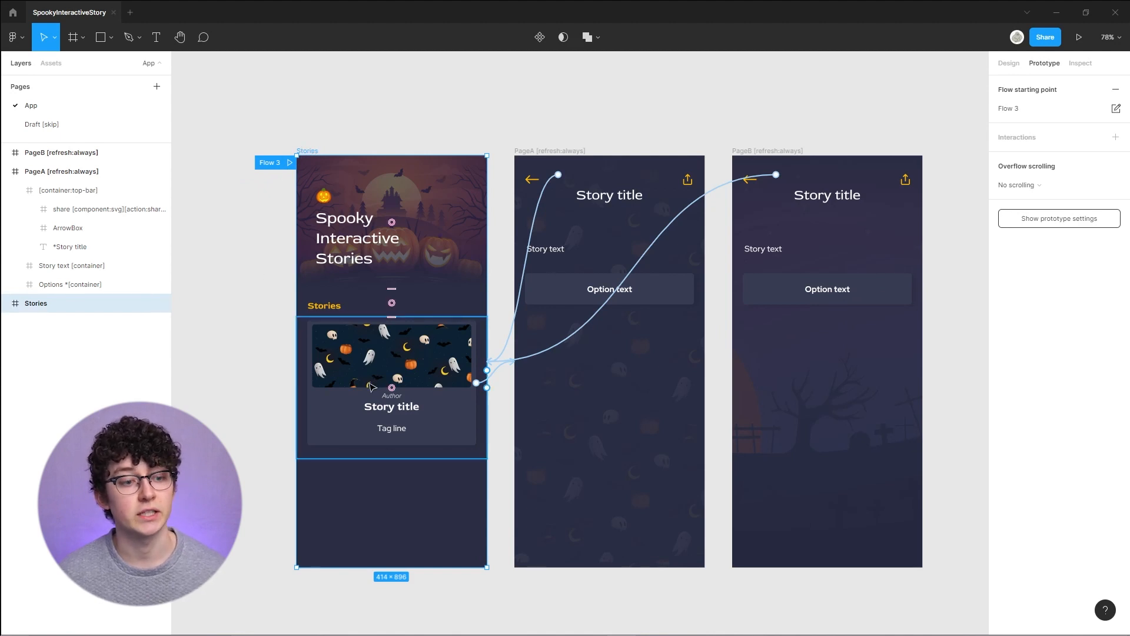
click(499, 266)
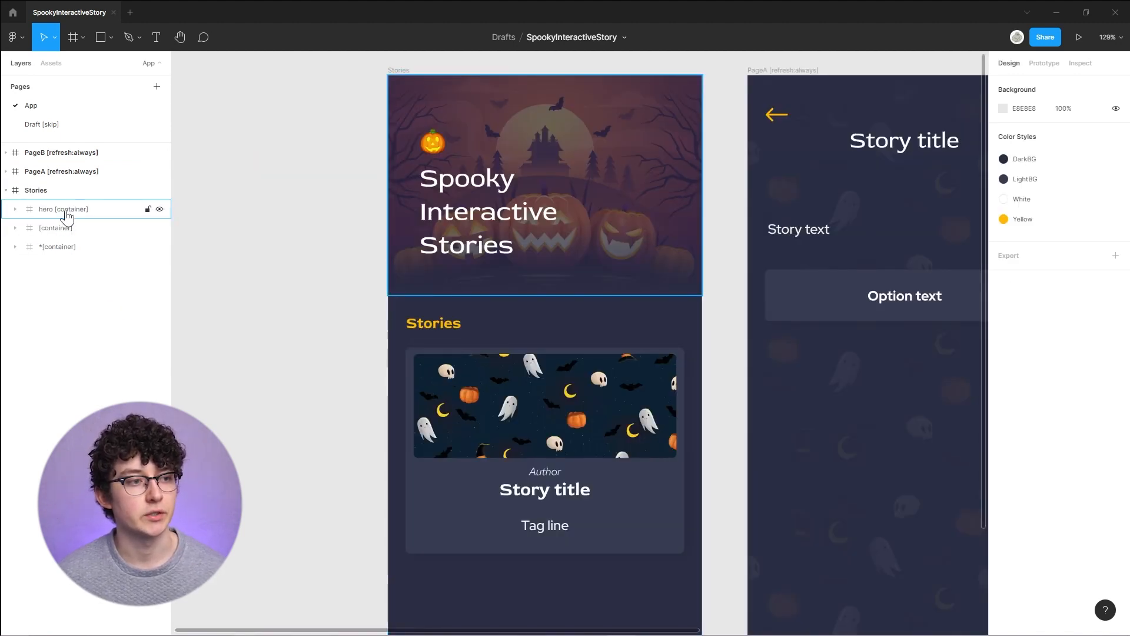
- Expand the Stories frame's layers and examine the hero, heading and story card layers one by one
click(16, 210)
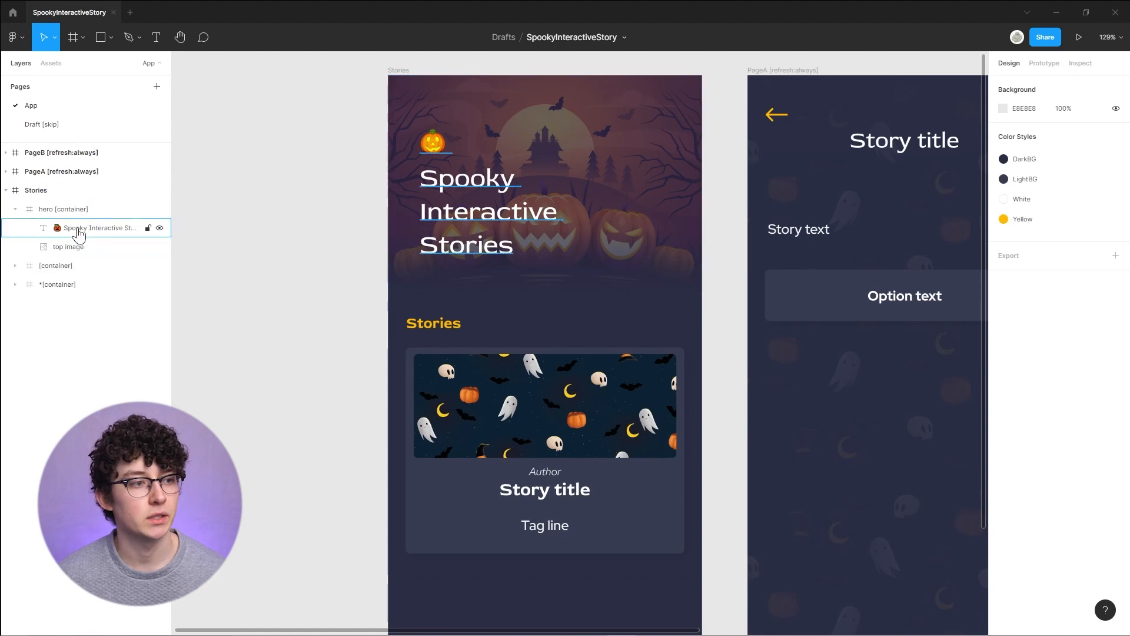
click(14, 265)
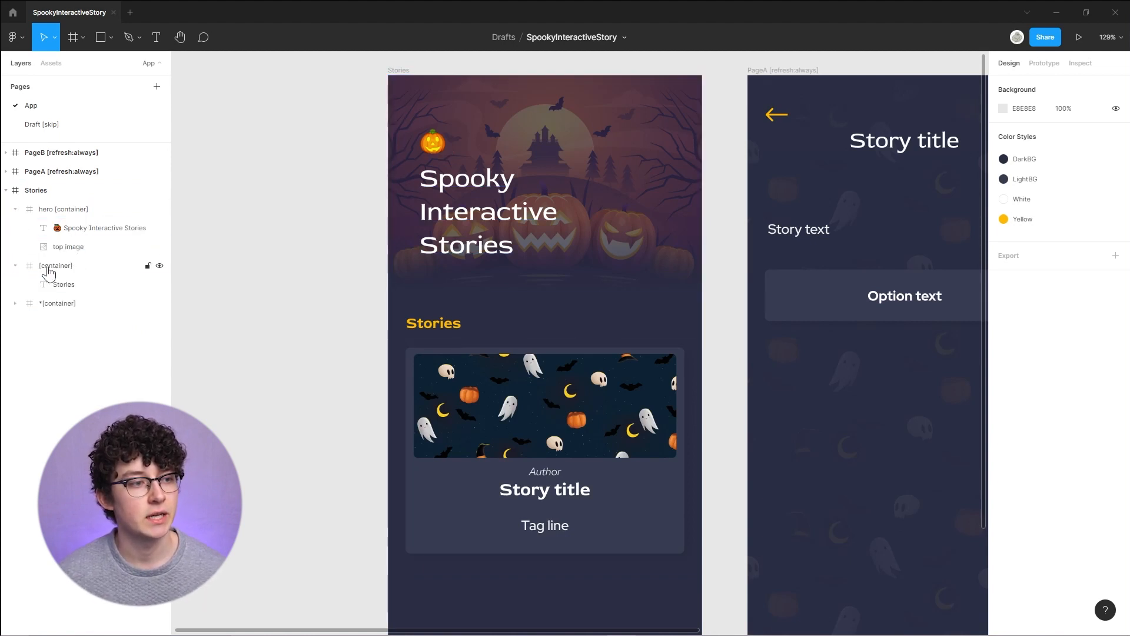
click(74, 288)
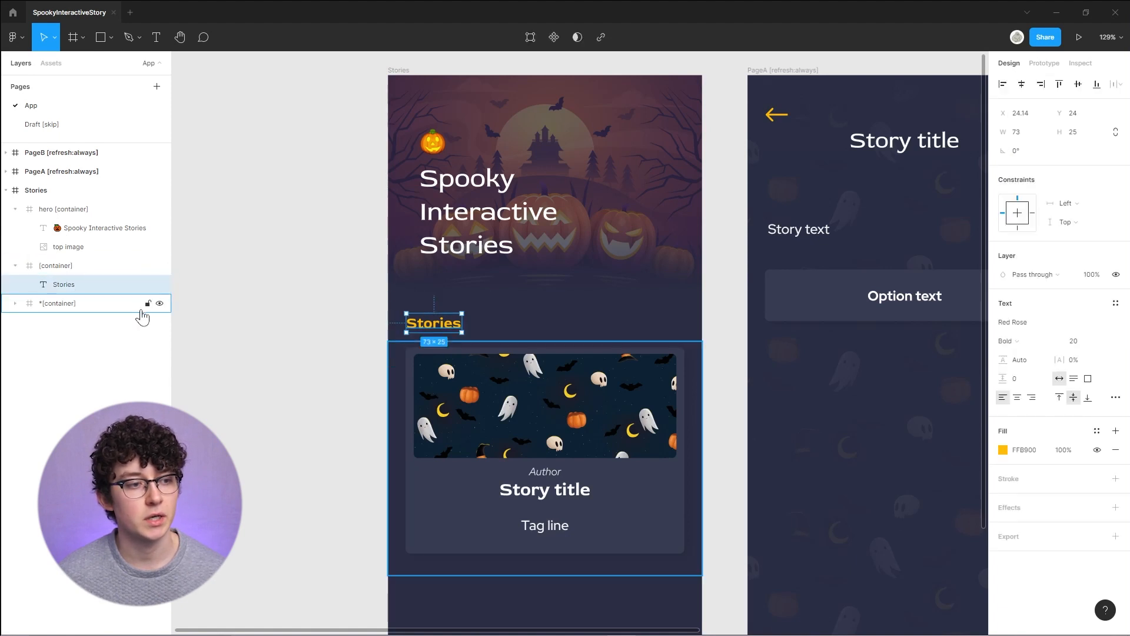
click(52, 303)
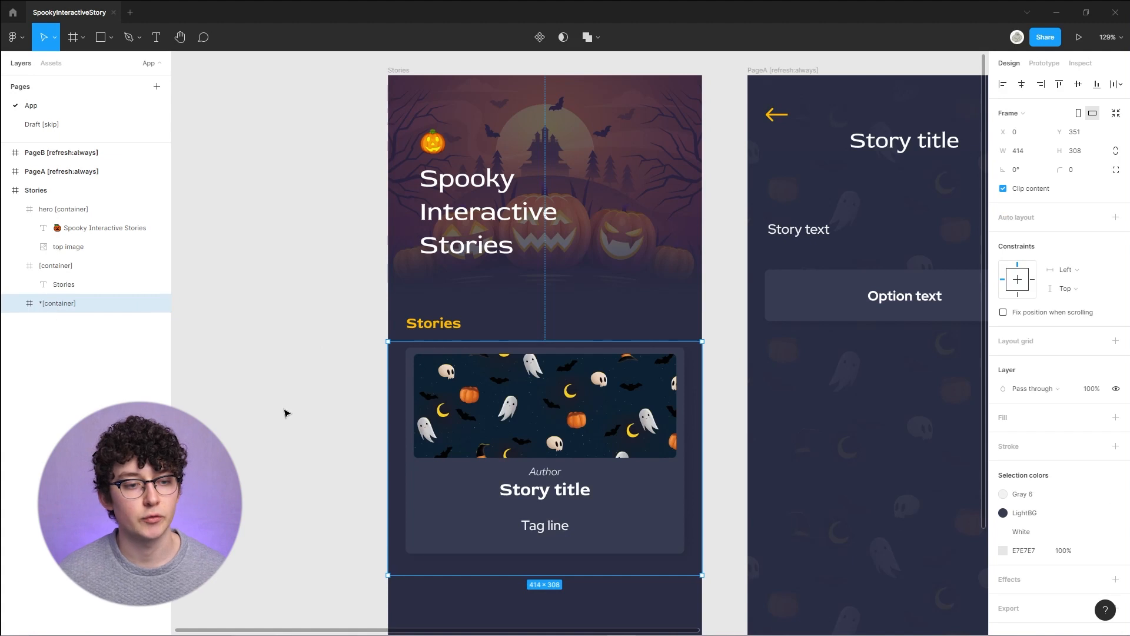
click(16, 303)
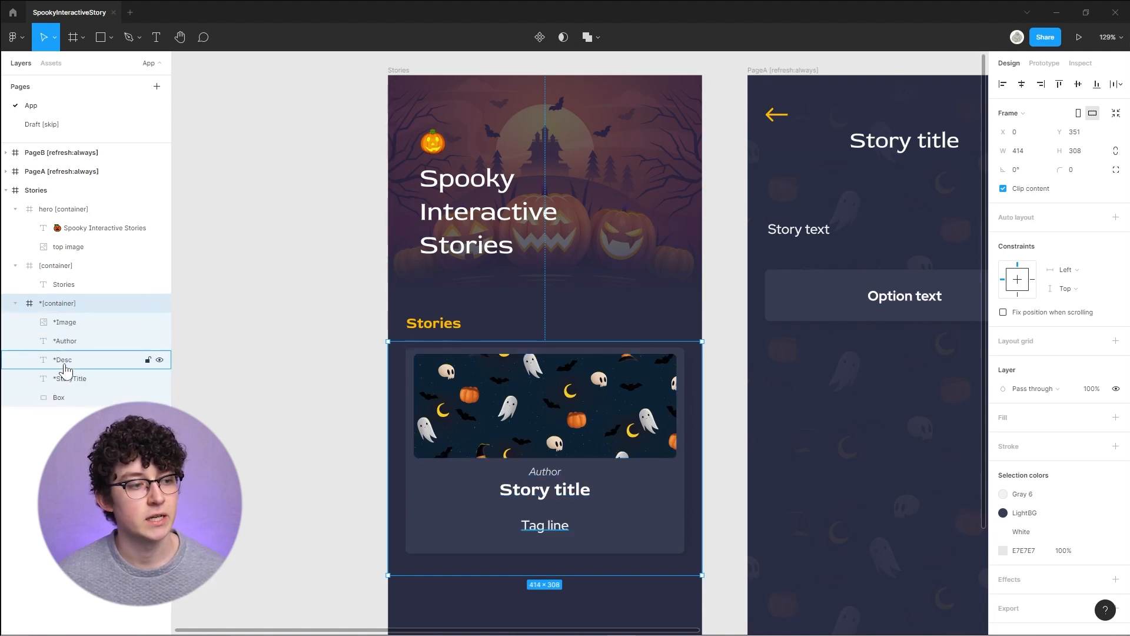
click(65, 323)
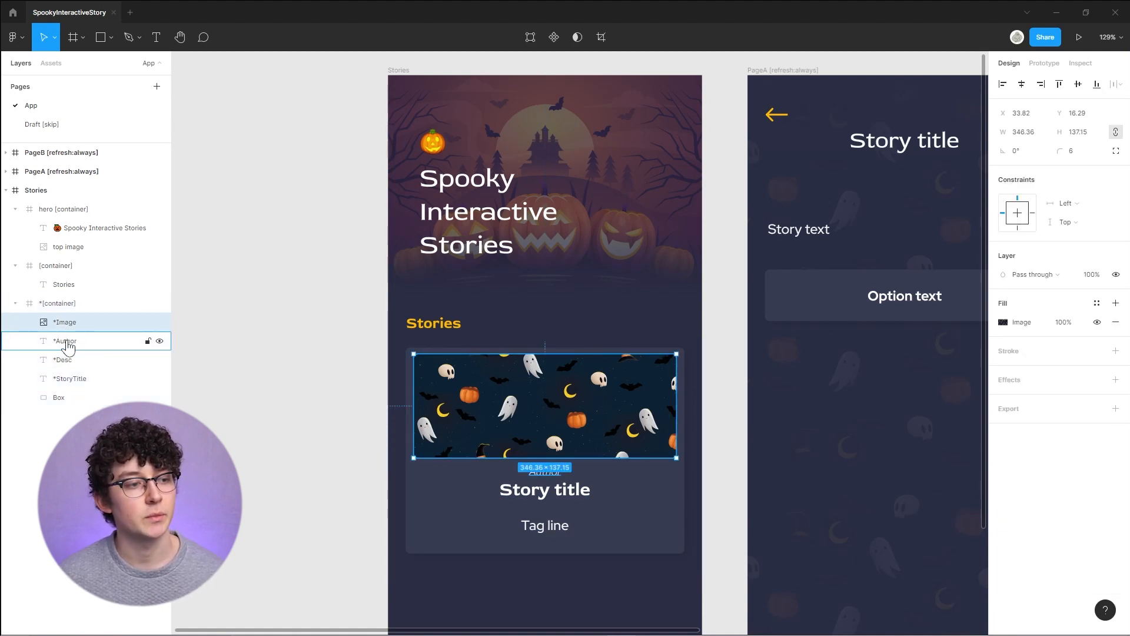
click(69, 343)
click(67, 361)
click(69, 380)
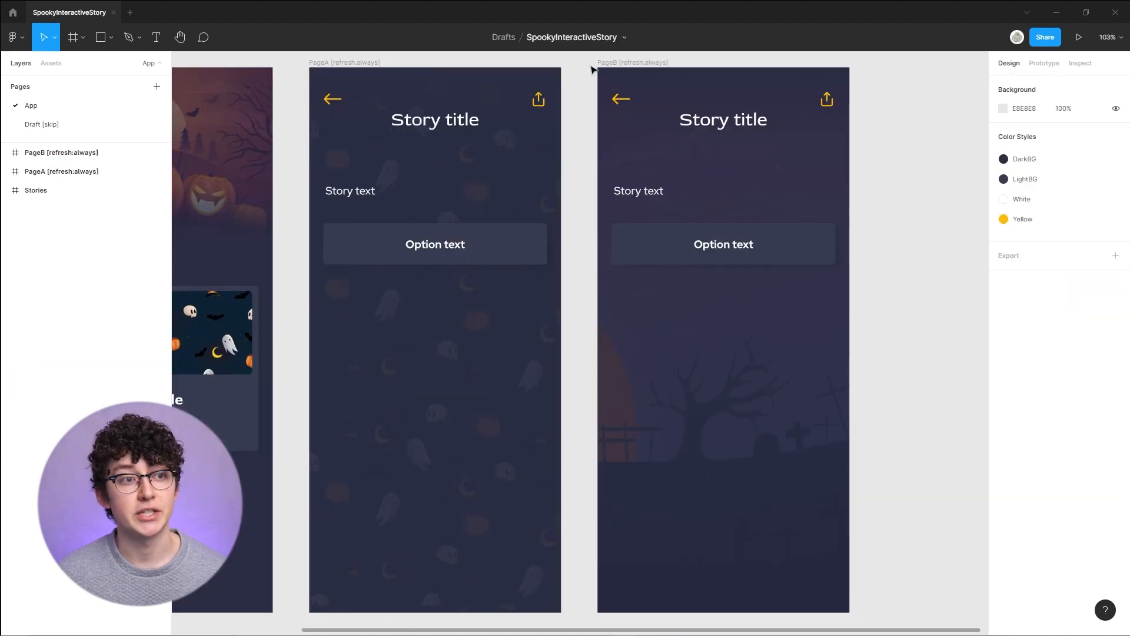
- Expand PageA's top-bar container in the layers, widening the layer list, and inspect its share layer
click(626, 64)
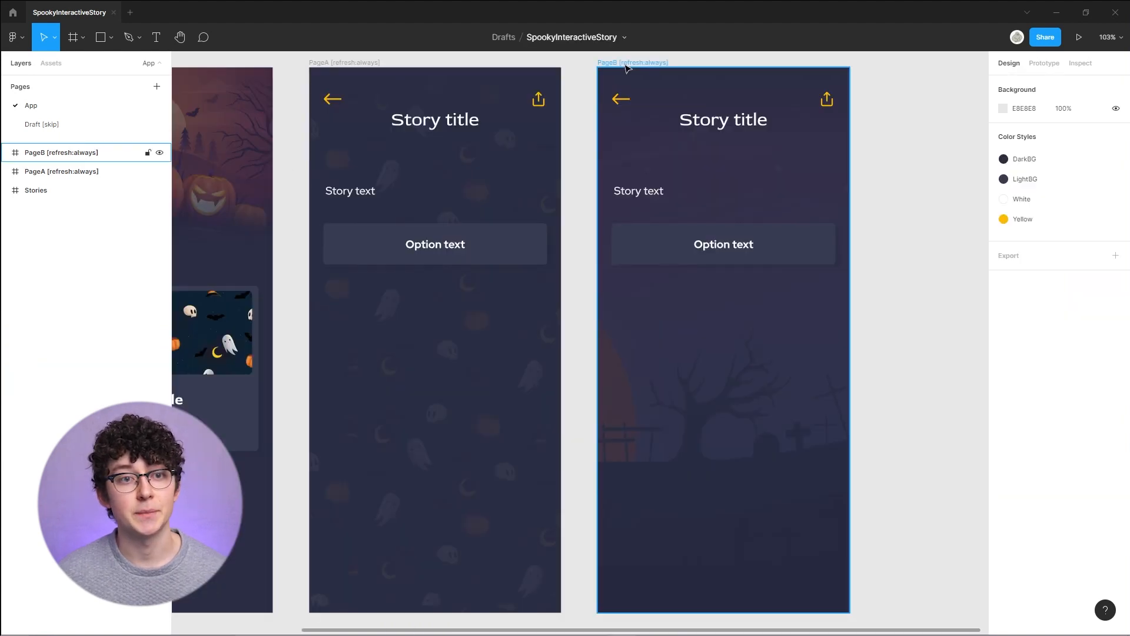
click(576, 108)
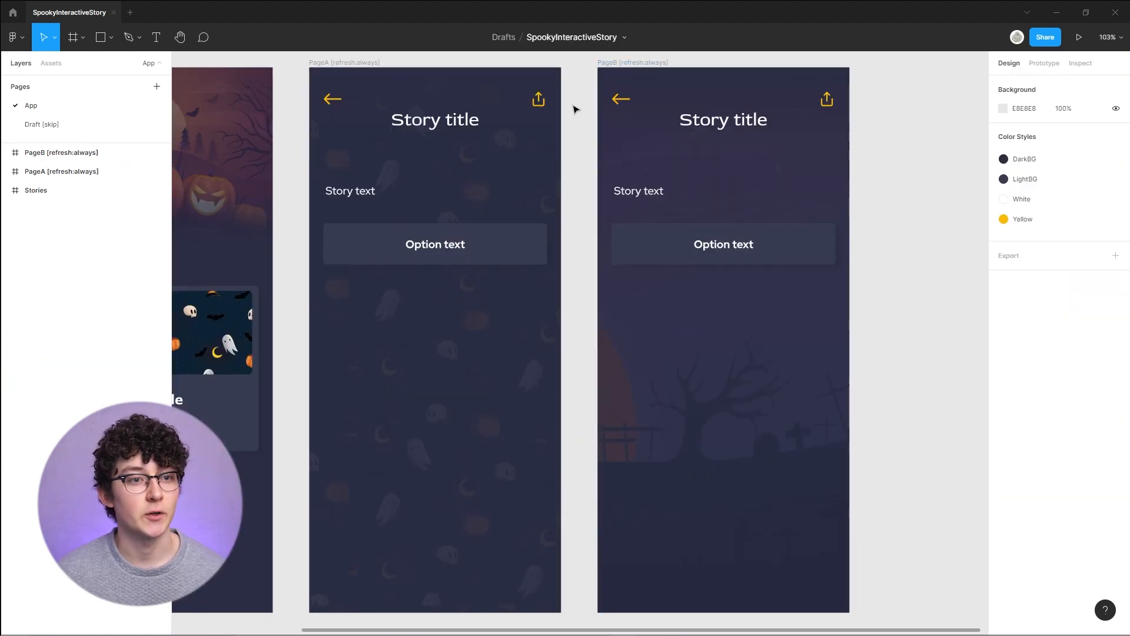
click(335, 63)
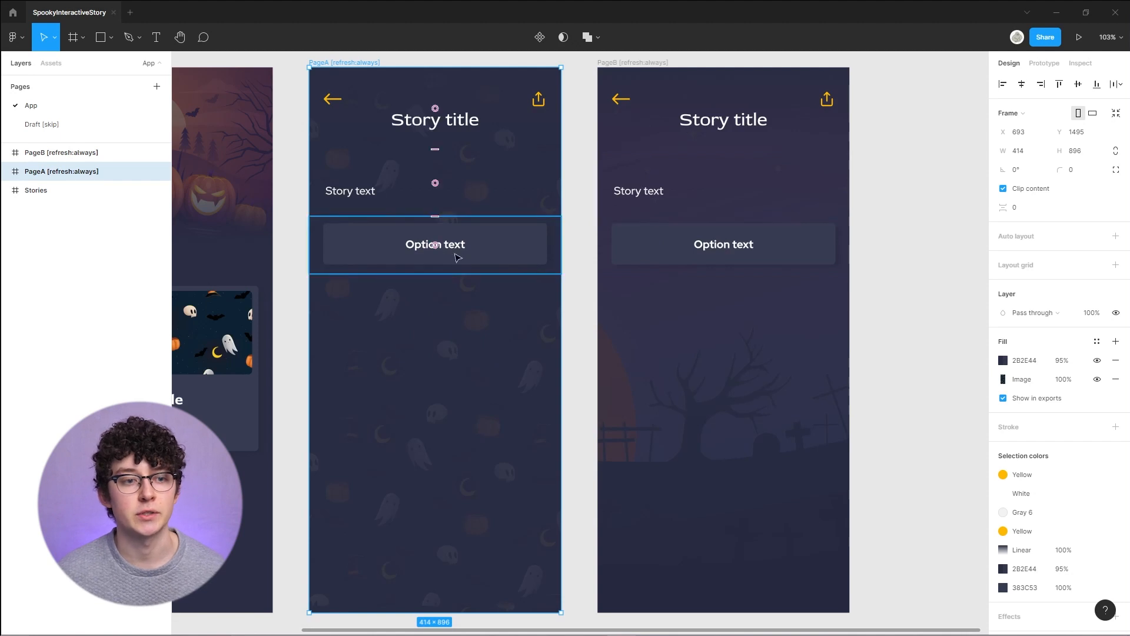
click(6, 172)
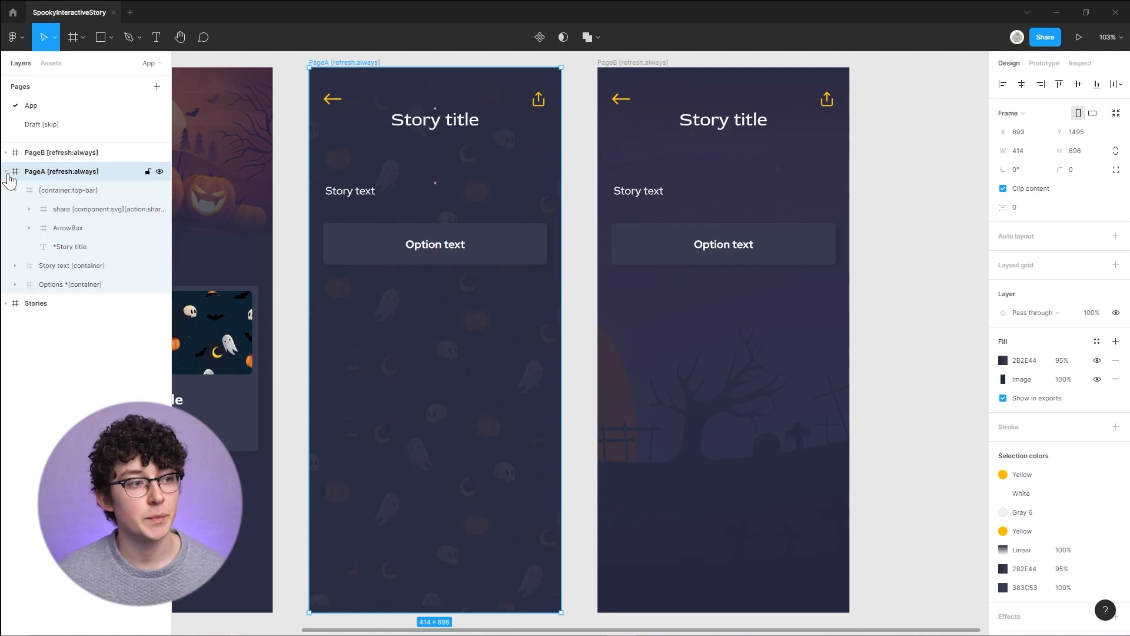
click(56, 191)
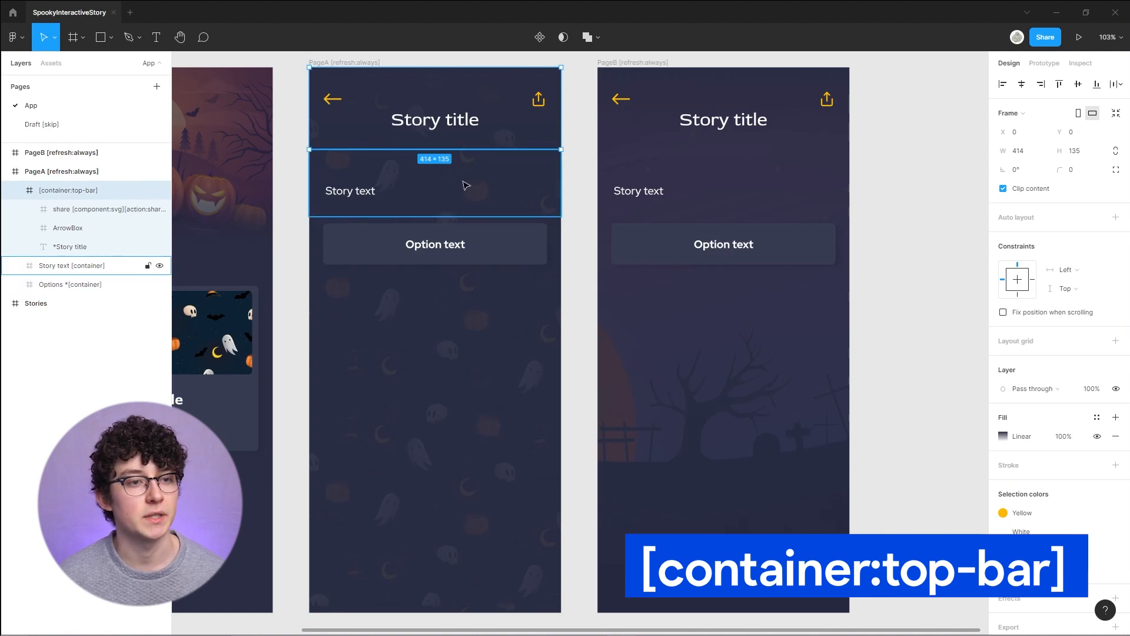
drag(172, 229, 202, 228)
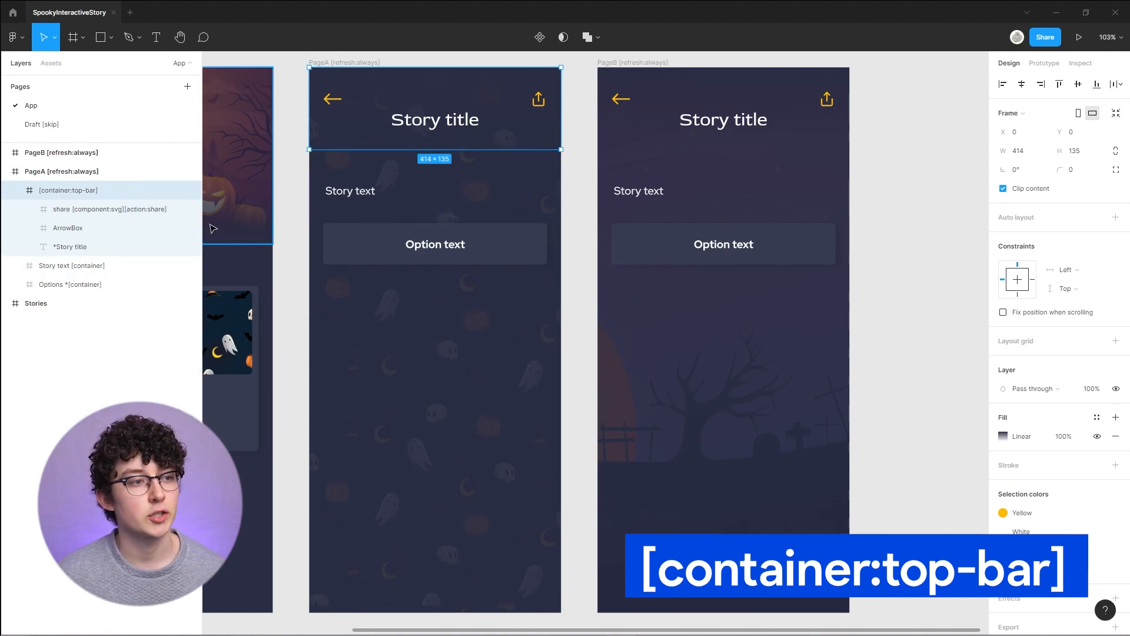
click(80, 214)
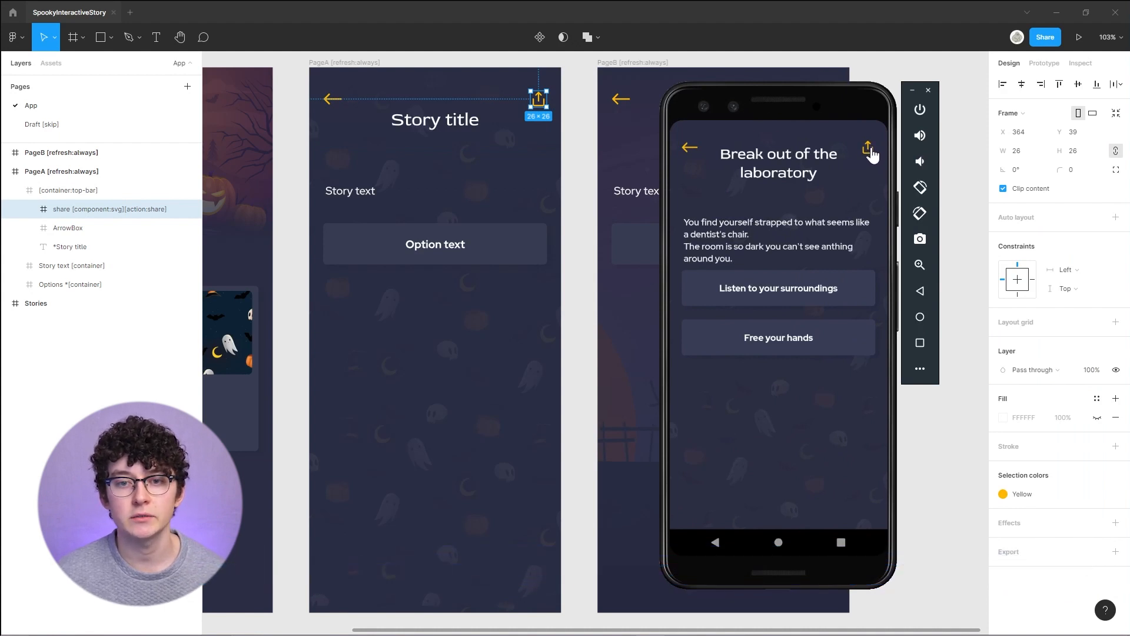
- In the Android emulator, tap the story's share icon and scroll through the share sheet
click(869, 151)
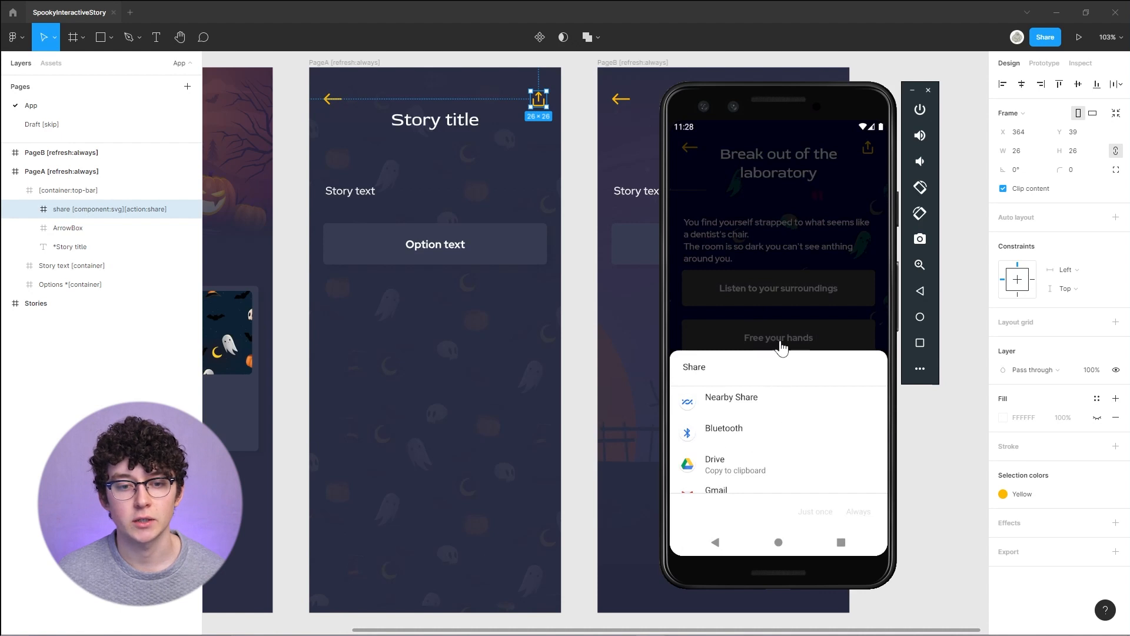
drag(782, 347, 781, 209)
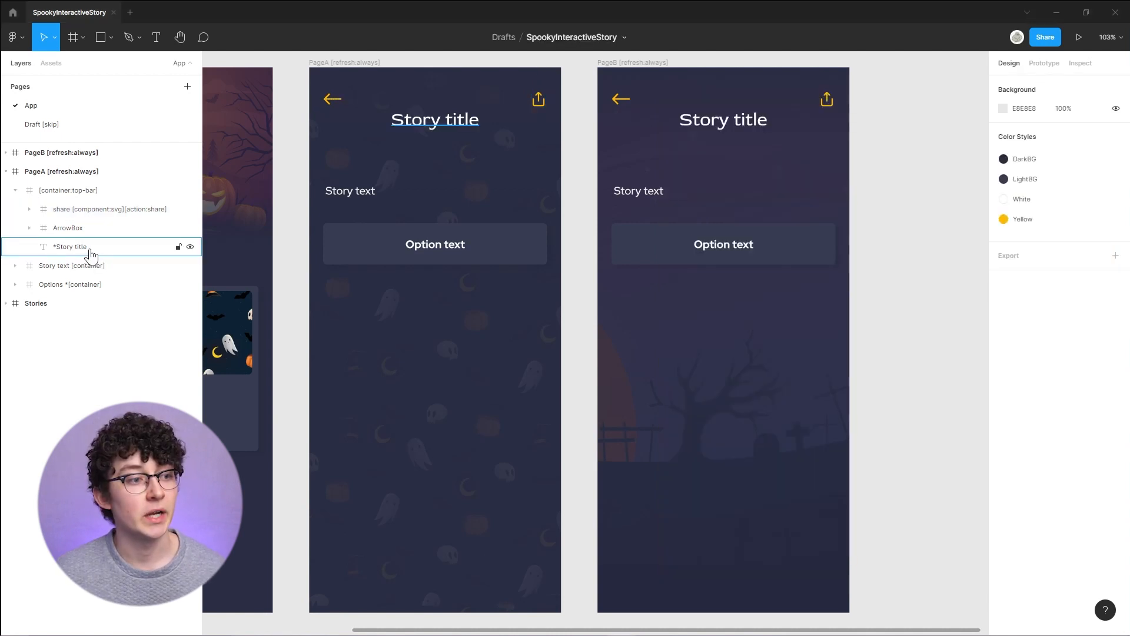
- Inspect the story title and arrow box layers, then the text layer inside the Story text container
click(90, 254)
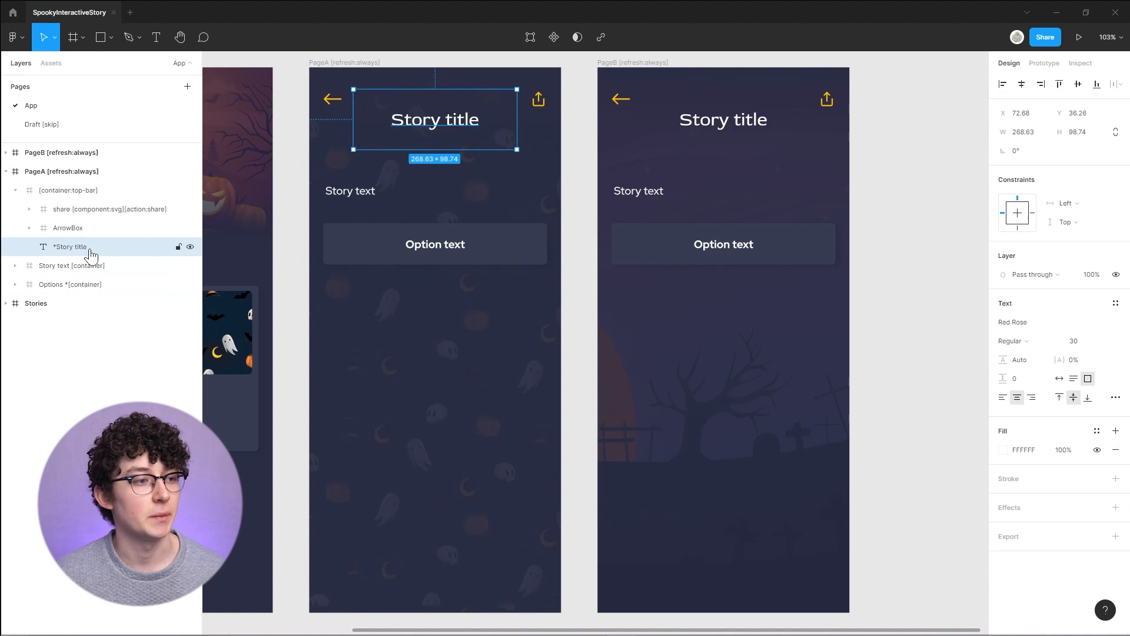
key(shift+Tab)
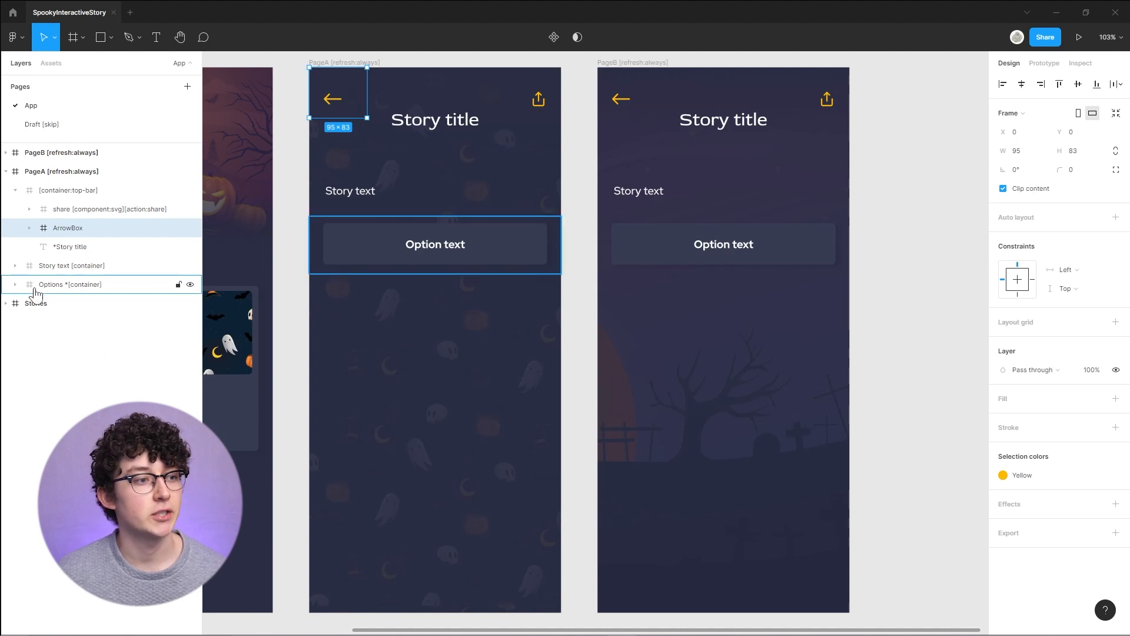
click(15, 266)
click(71, 286)
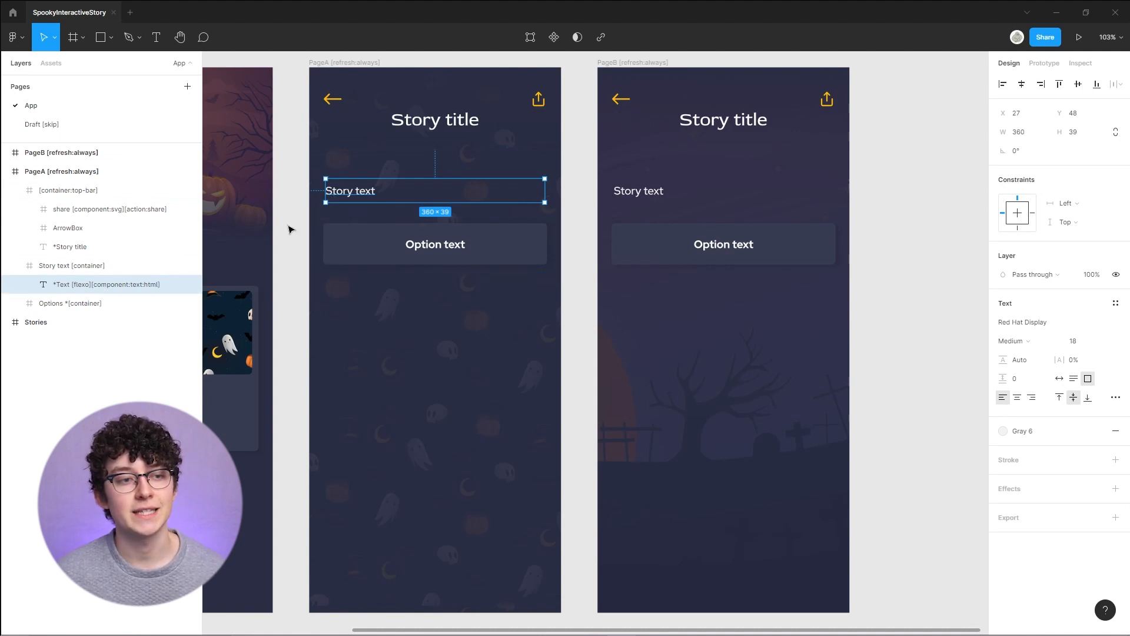
- Stretch the story text box taller and undo the resize
drag(398, 202, 398, 281)
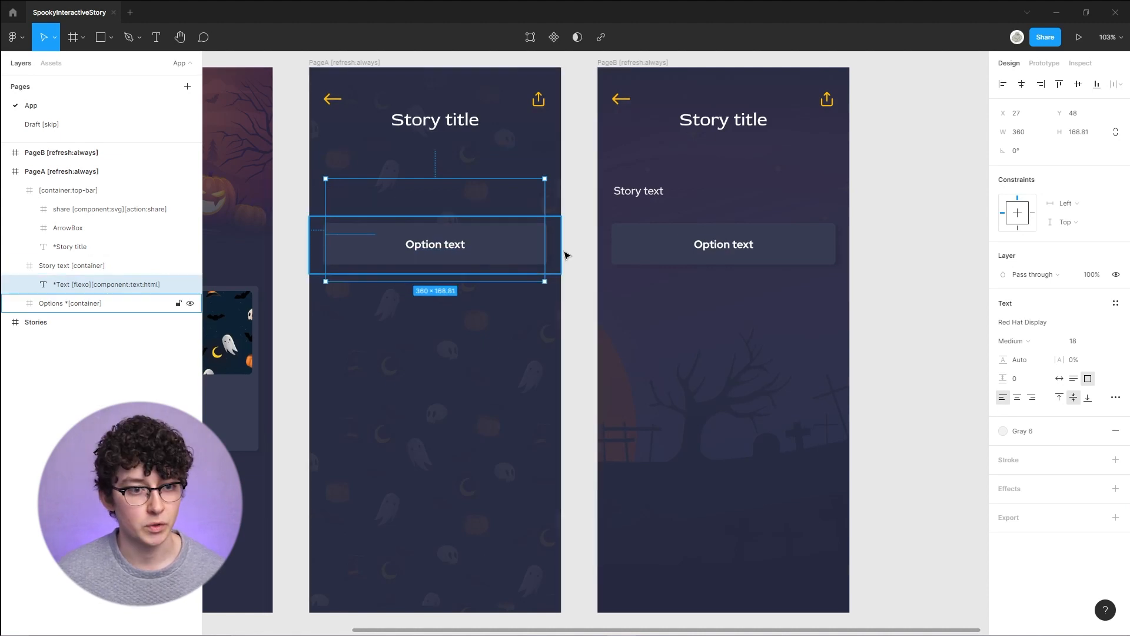
drag(558, 250, 558, 305)
key(ctrl+z)
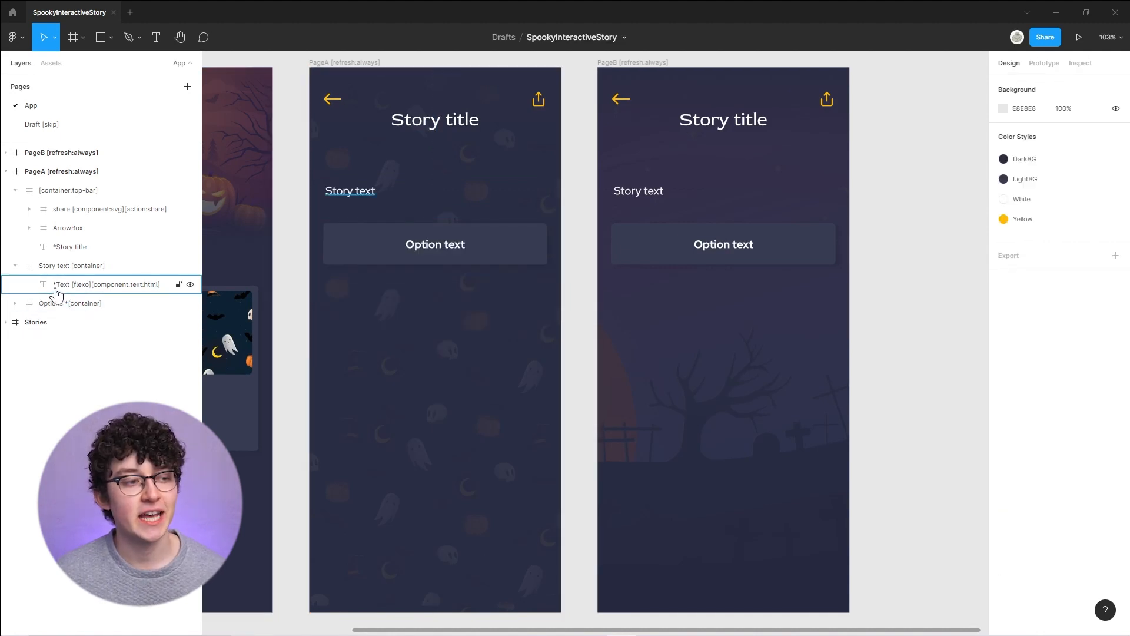
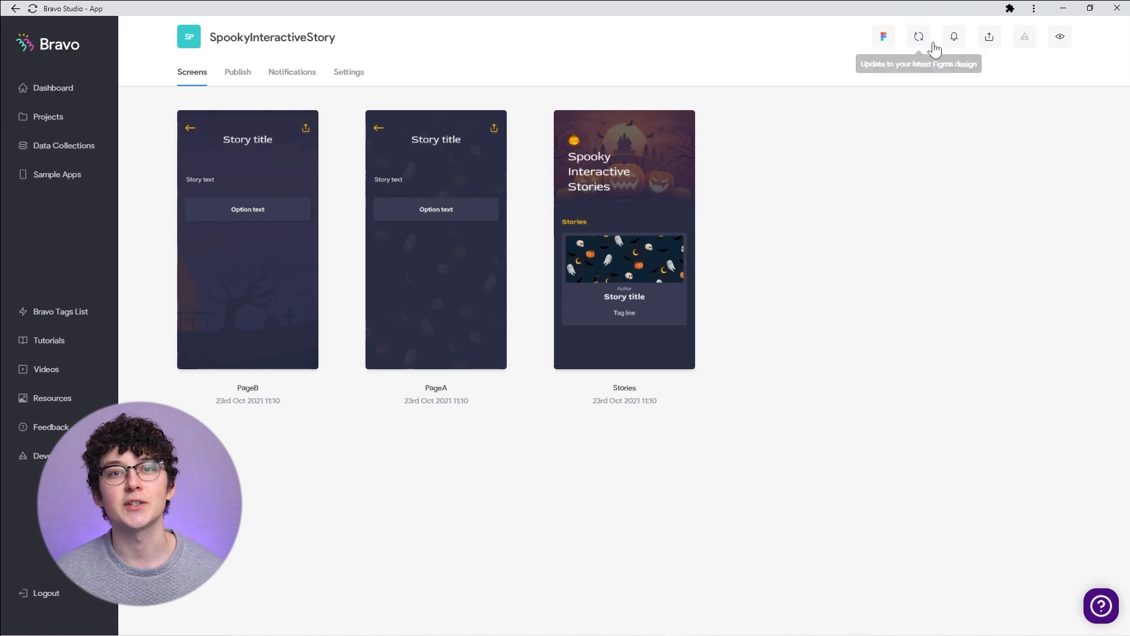
- Preview the app in the emulator: open the story from the Stories screen, tap its option, and go back
click(956, 38)
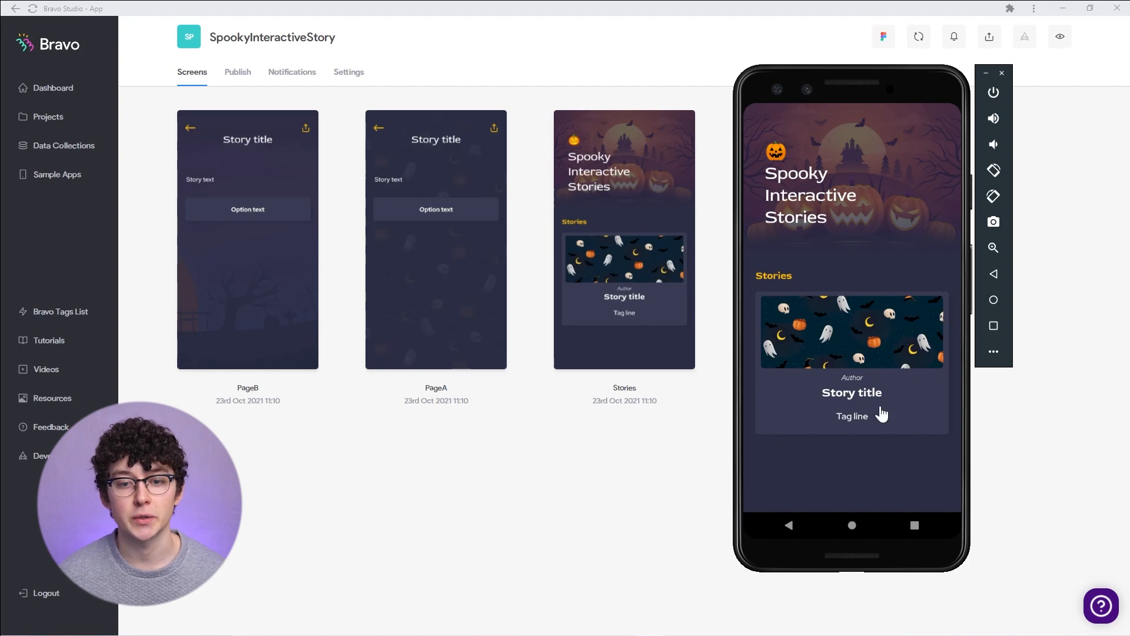
click(864, 351)
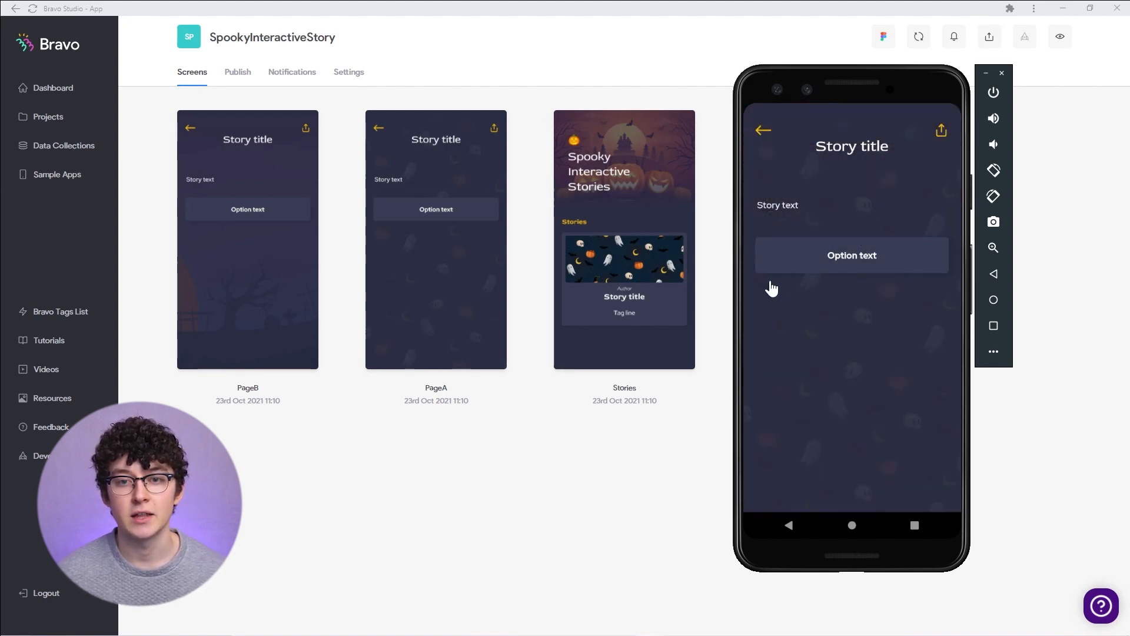
click(857, 262)
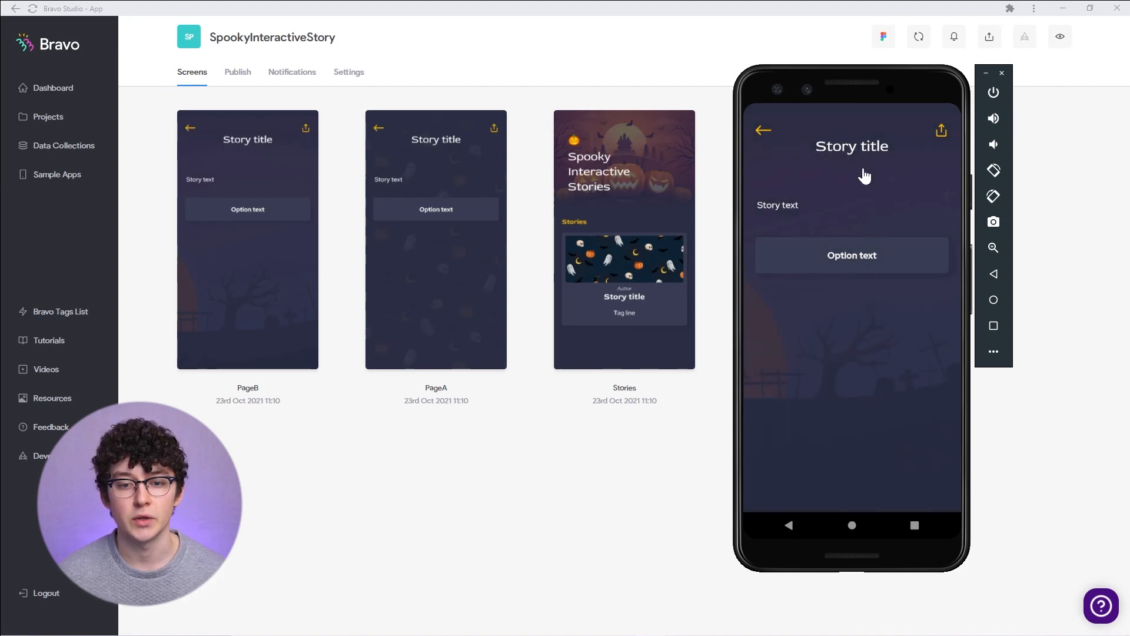
click(763, 134)
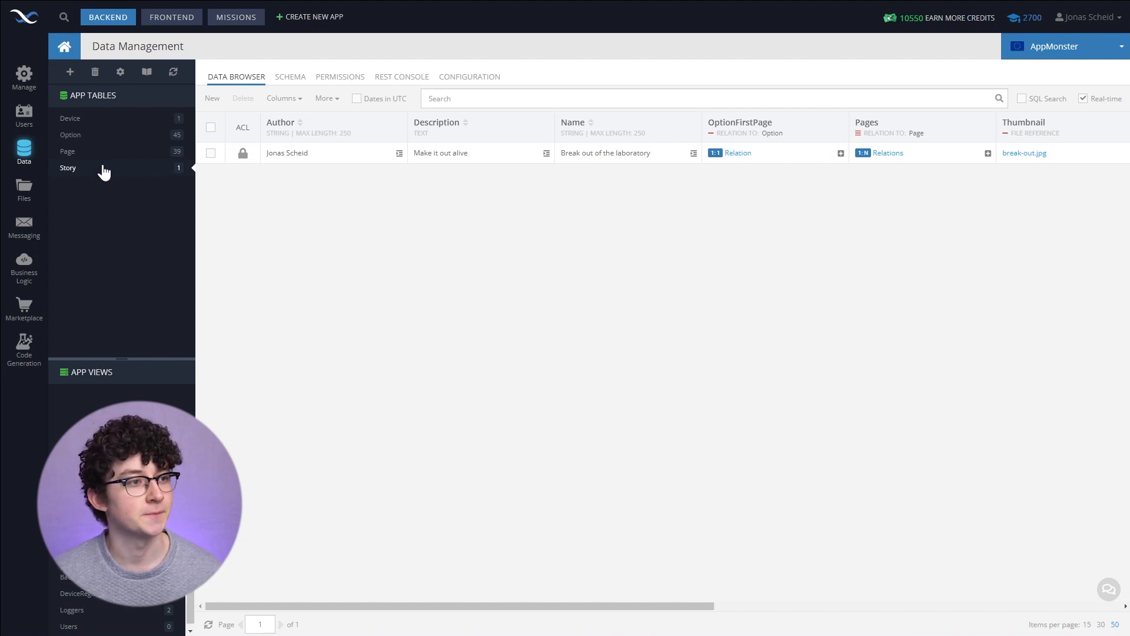
- Create a new data table named StoryTutorial and switch to editing its schema
click(72, 73)
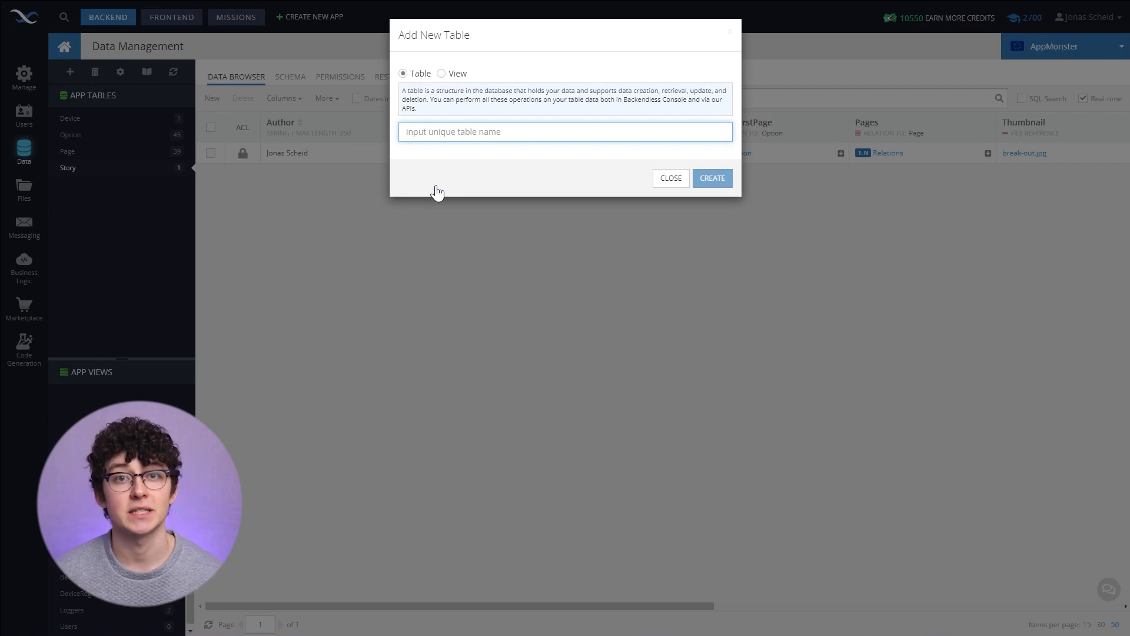
text(StoryTutorial)
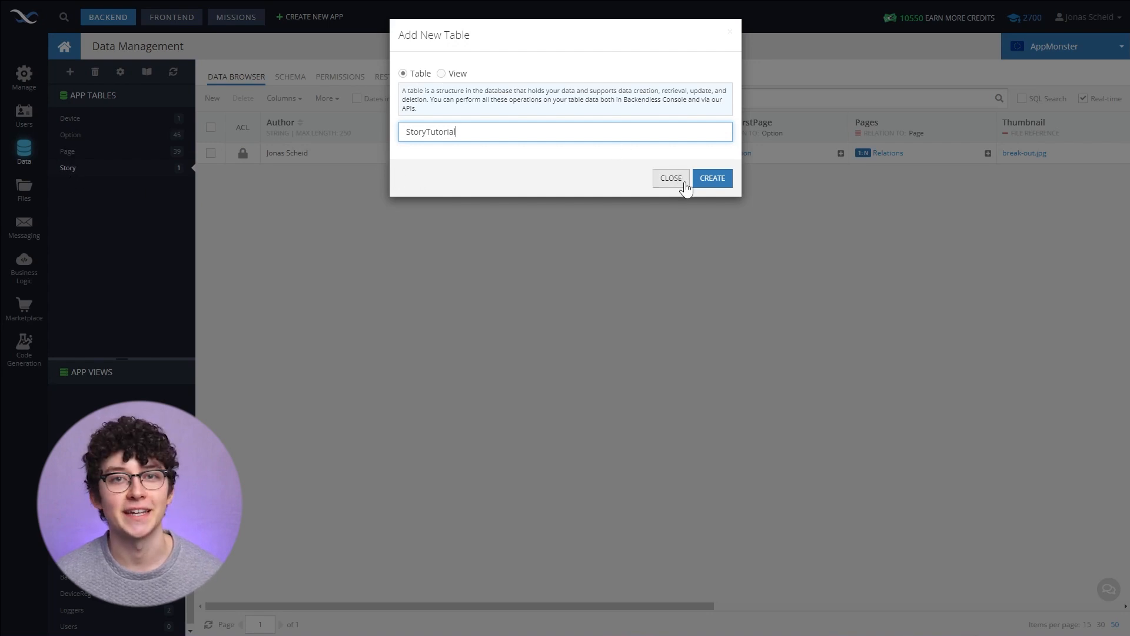
click(713, 178)
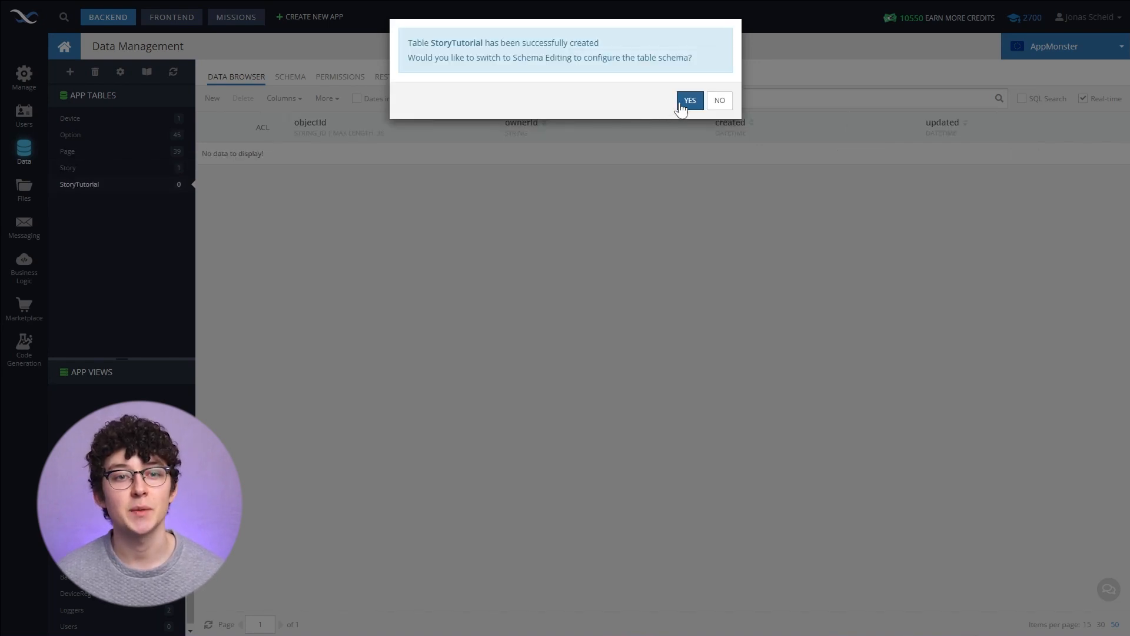
click(690, 105)
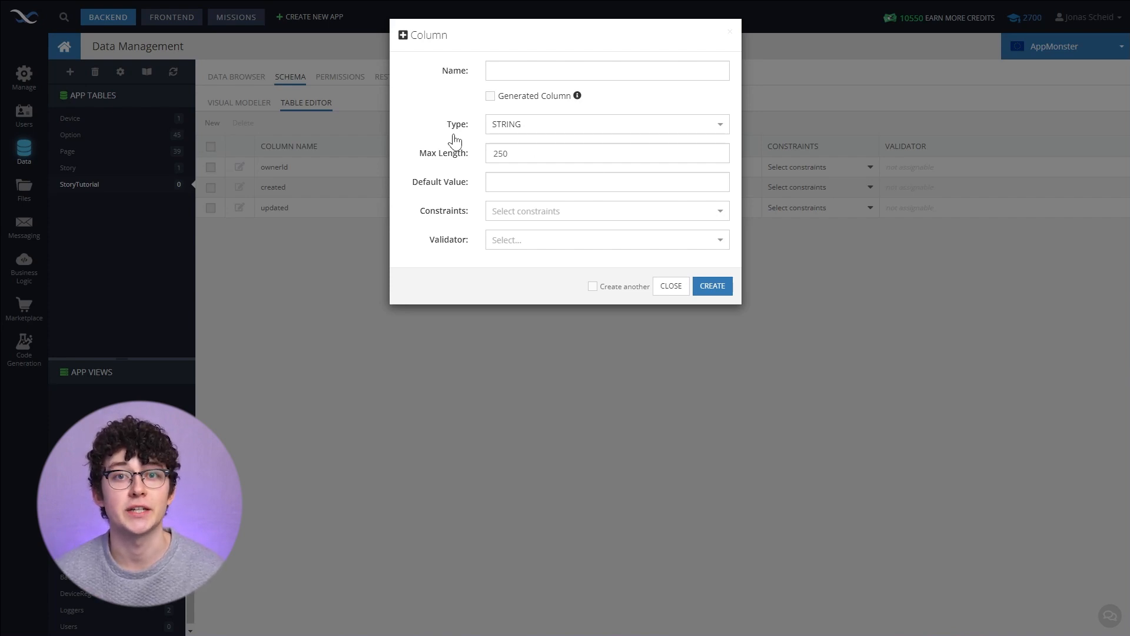
- Add a STRING column named Name to StoryTutorial, enabling Create another
click(505, 72)
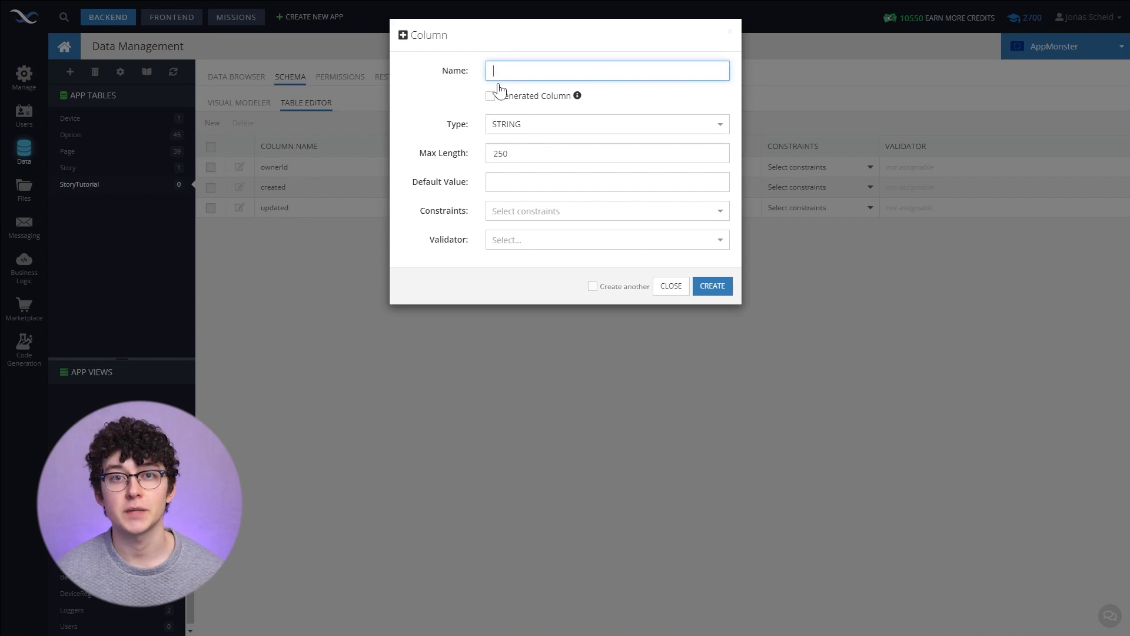
text(Name)
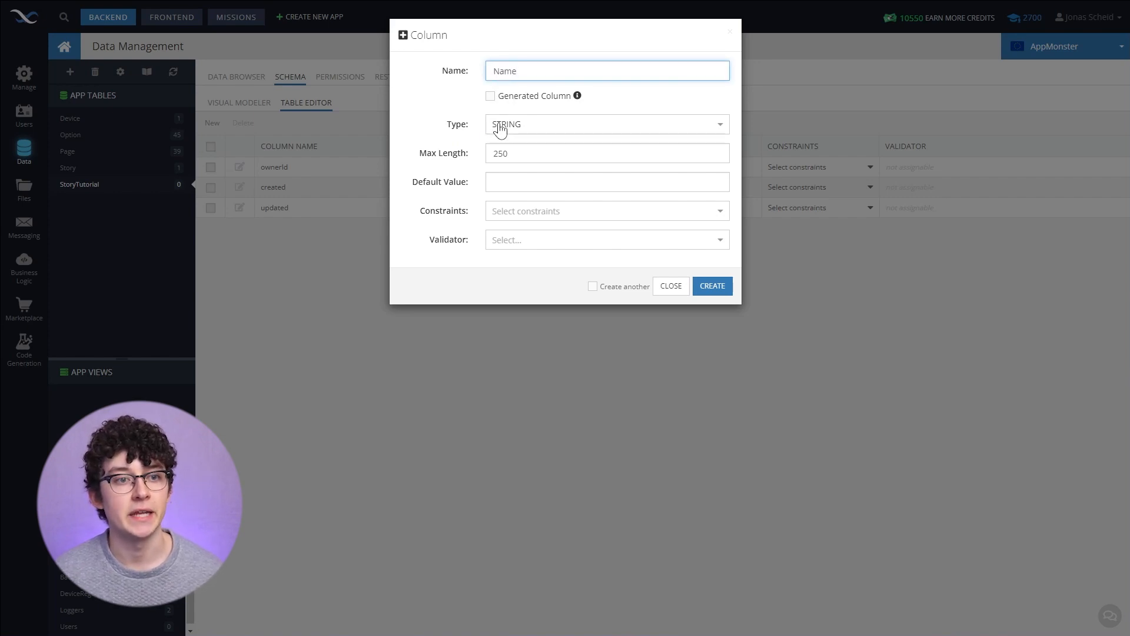
click(452, 153)
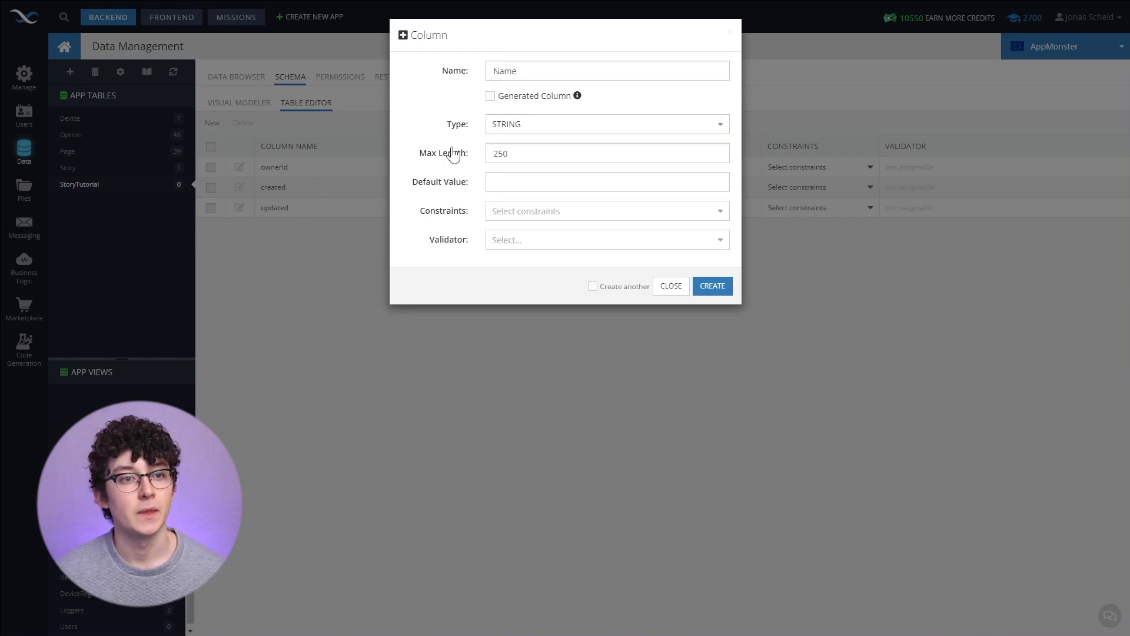
click(518, 125)
click(468, 154)
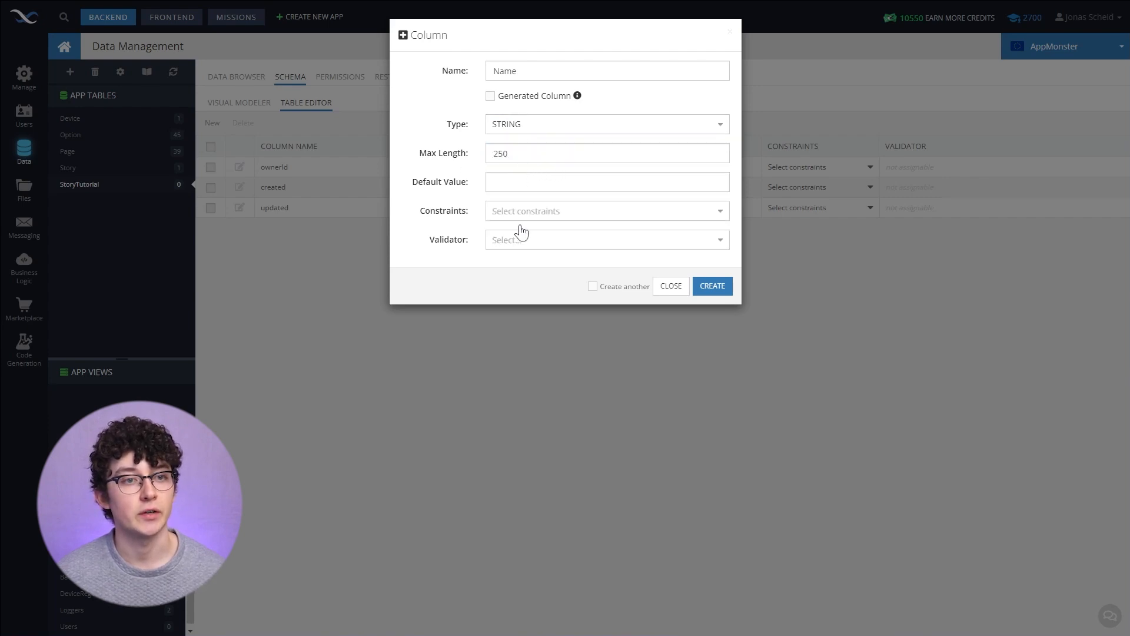
click(593, 287)
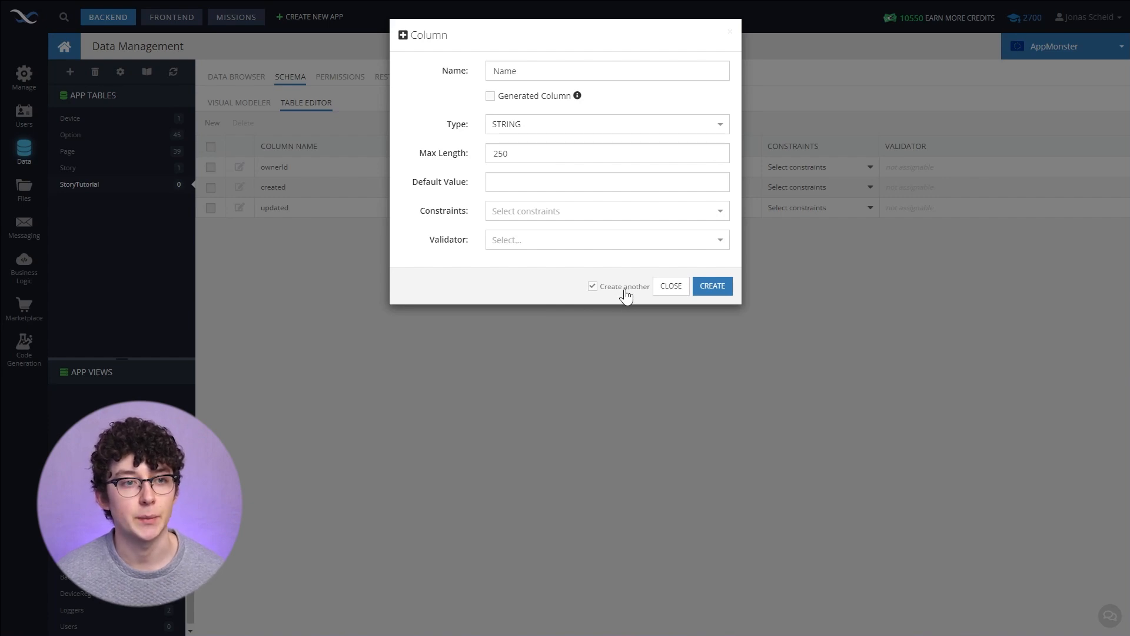
click(719, 286)
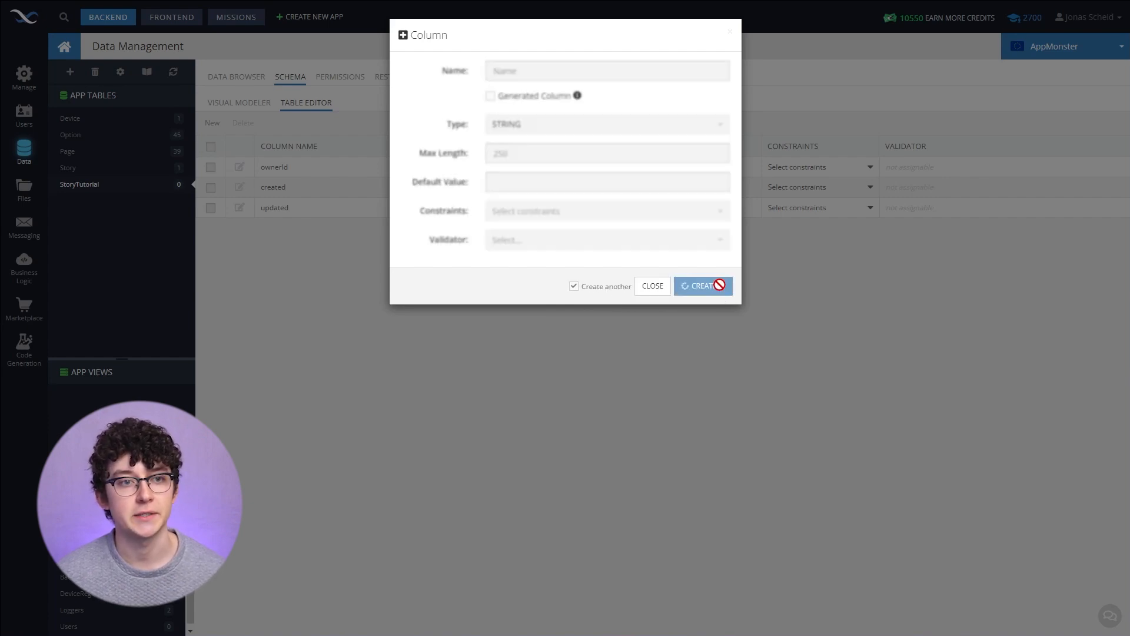
- Add two more STRING columns named Author and Description
click(584, 72)
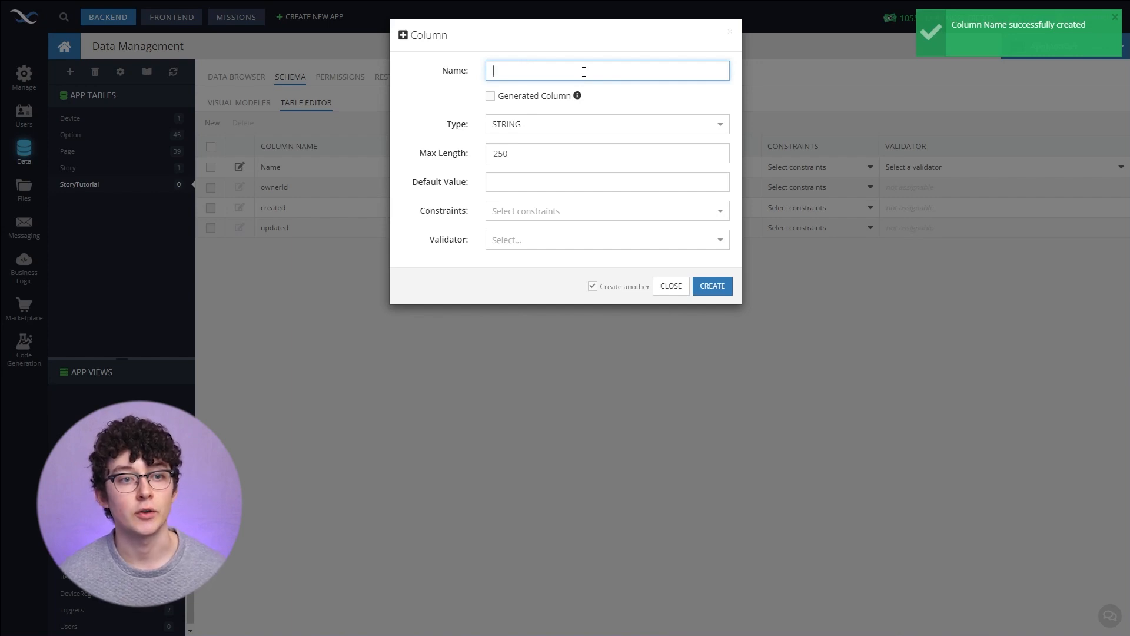
text(Author)
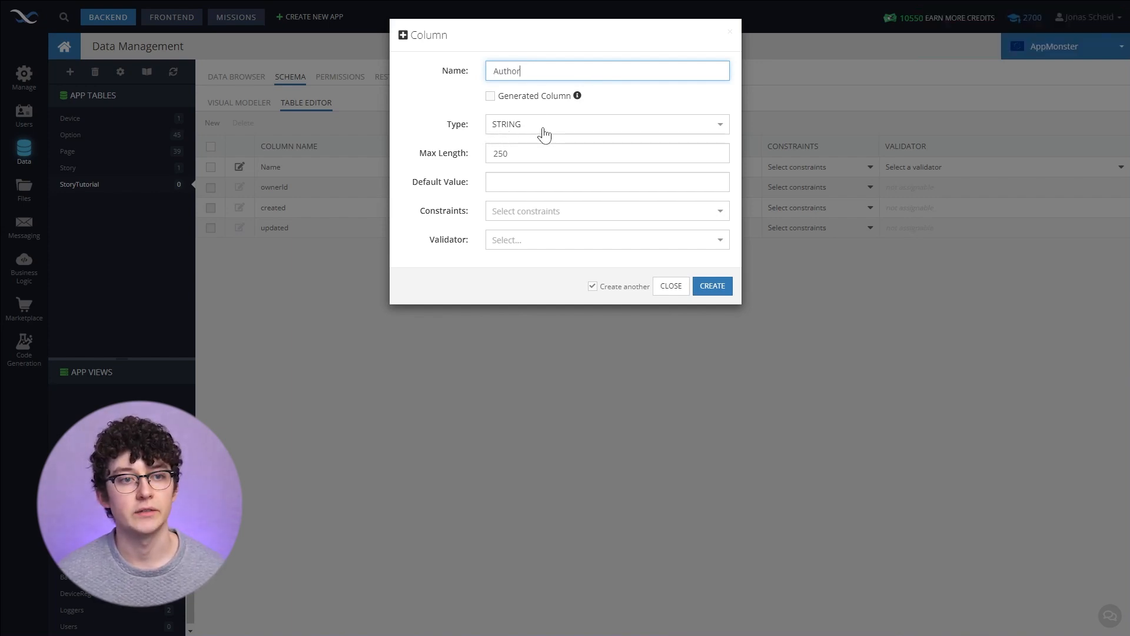
click(712, 287)
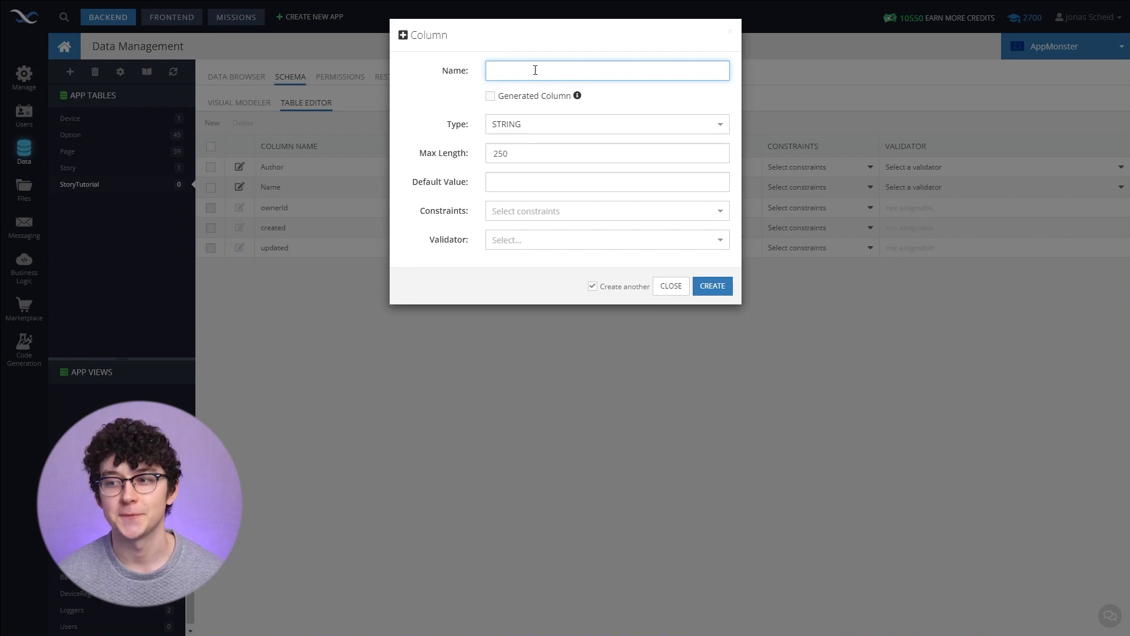
text(Description)
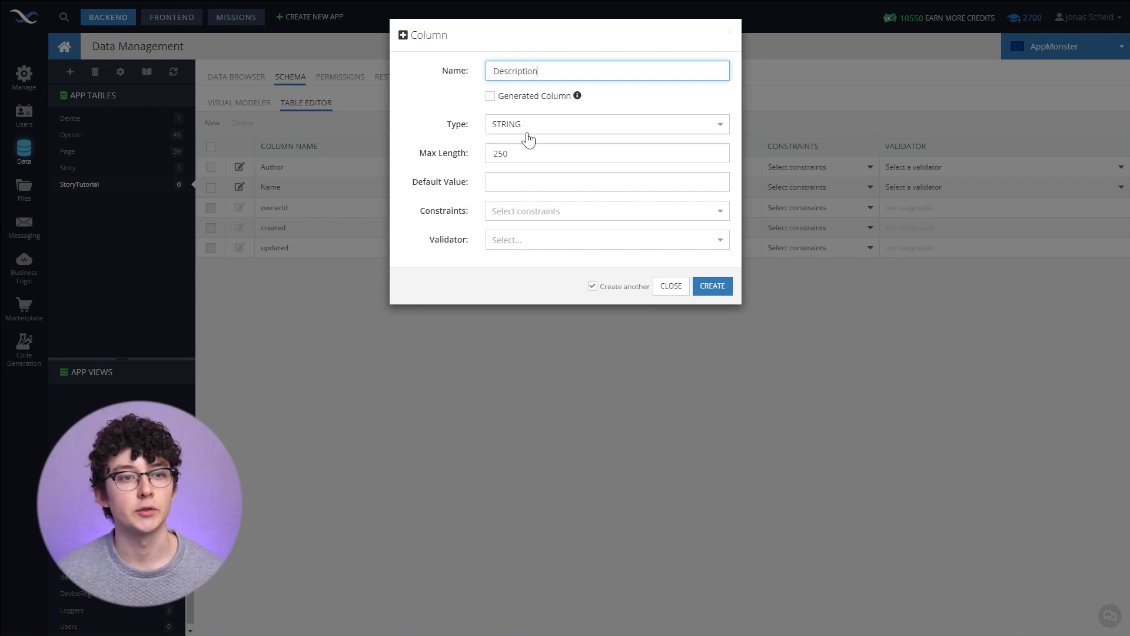
click(711, 289)
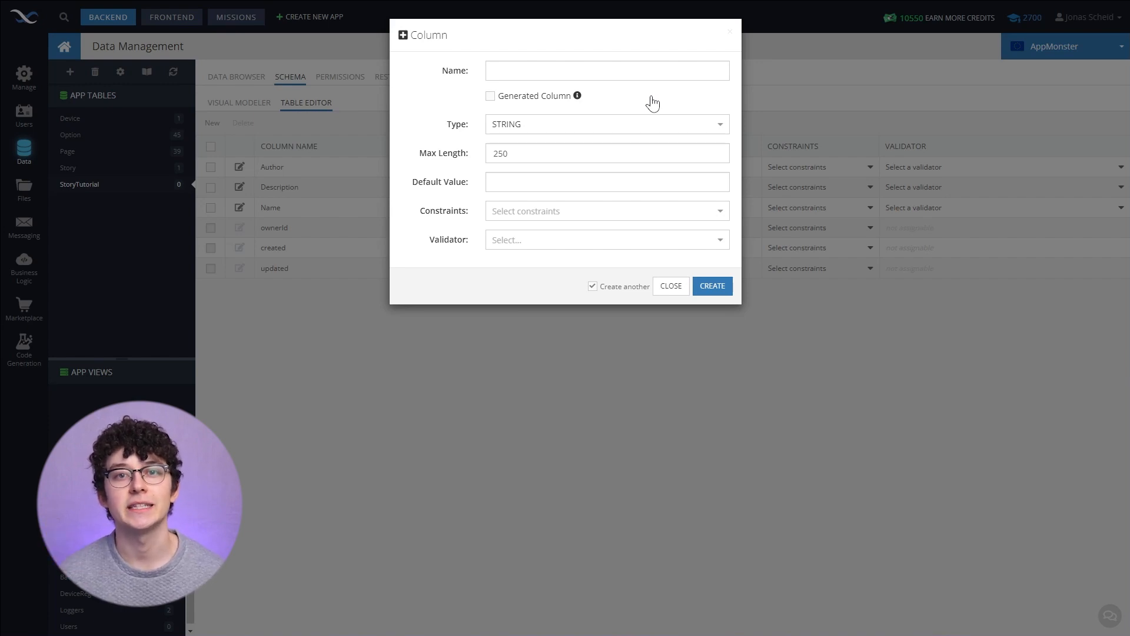
- Add a Thumbnail column of type FILE REFERENCE and close the column dialog
text(Thumbnail)
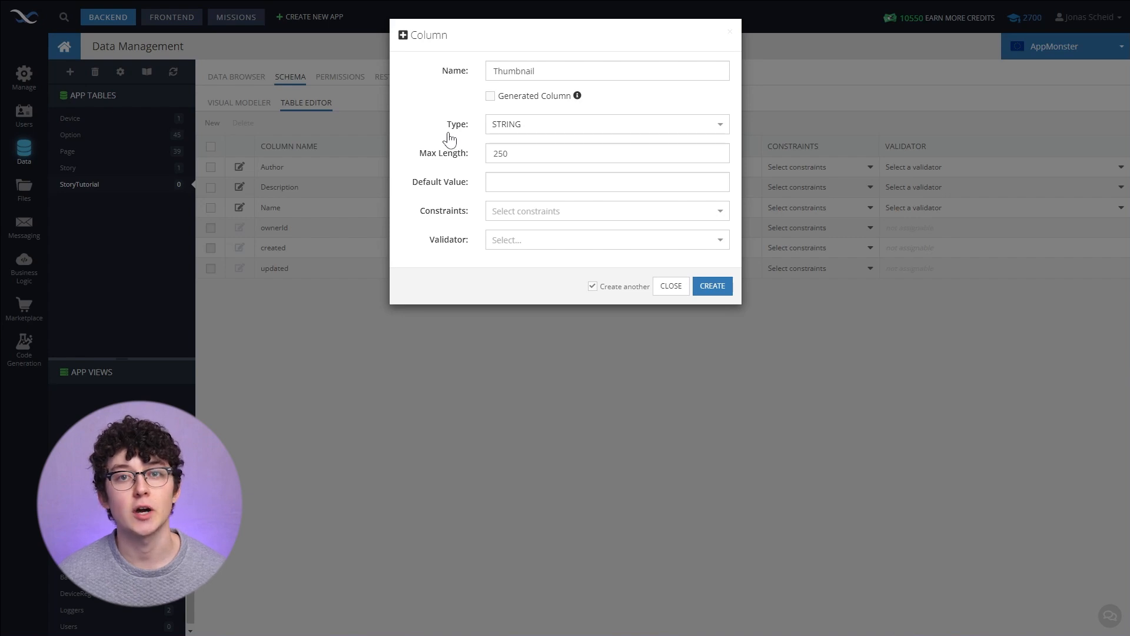
click(505, 130)
scroll(546, 196, down, 2)
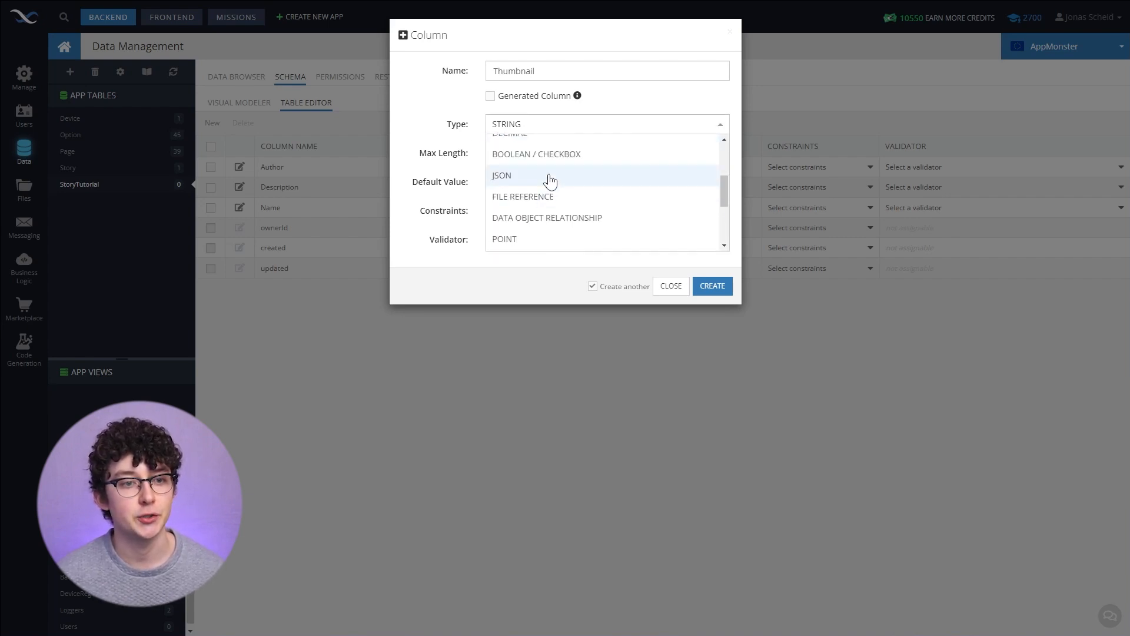
click(547, 198)
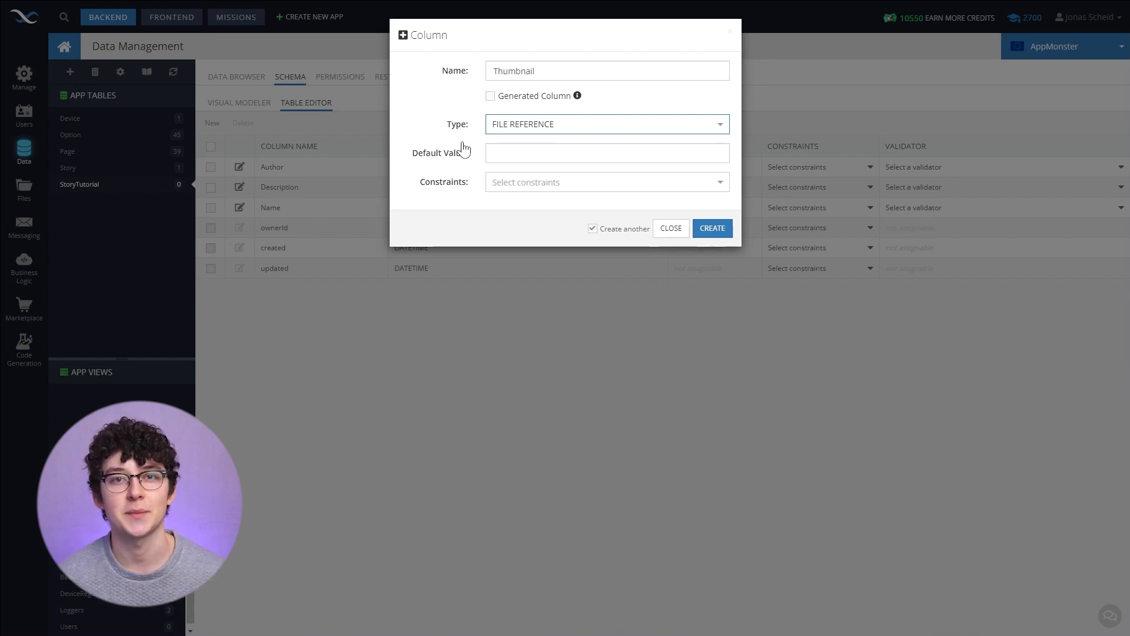
click(711, 227)
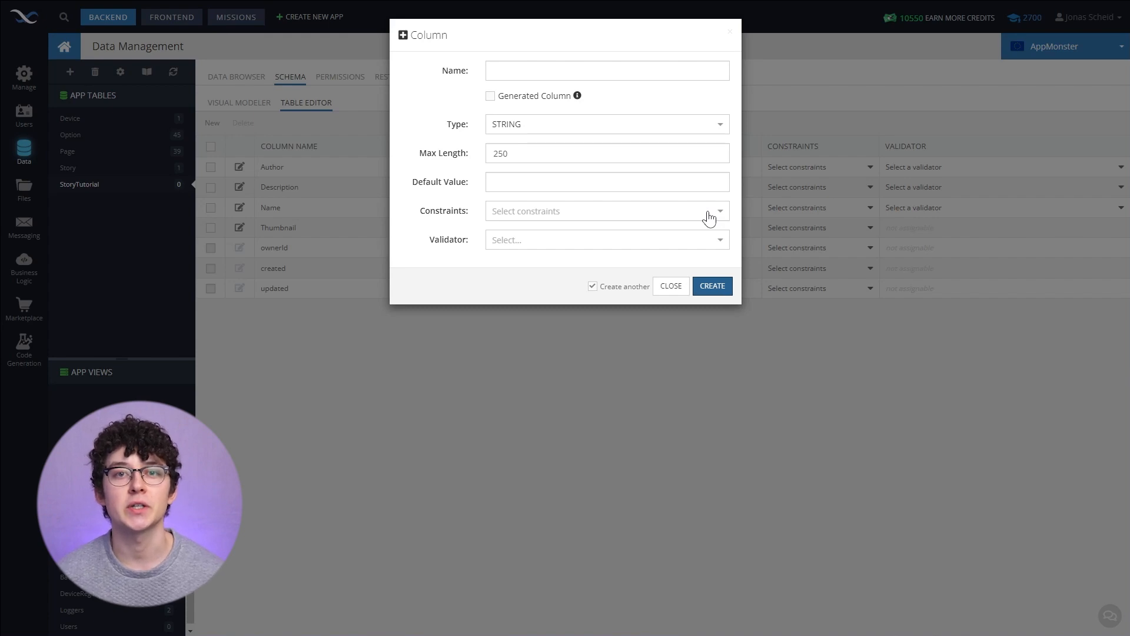
click(683, 286)
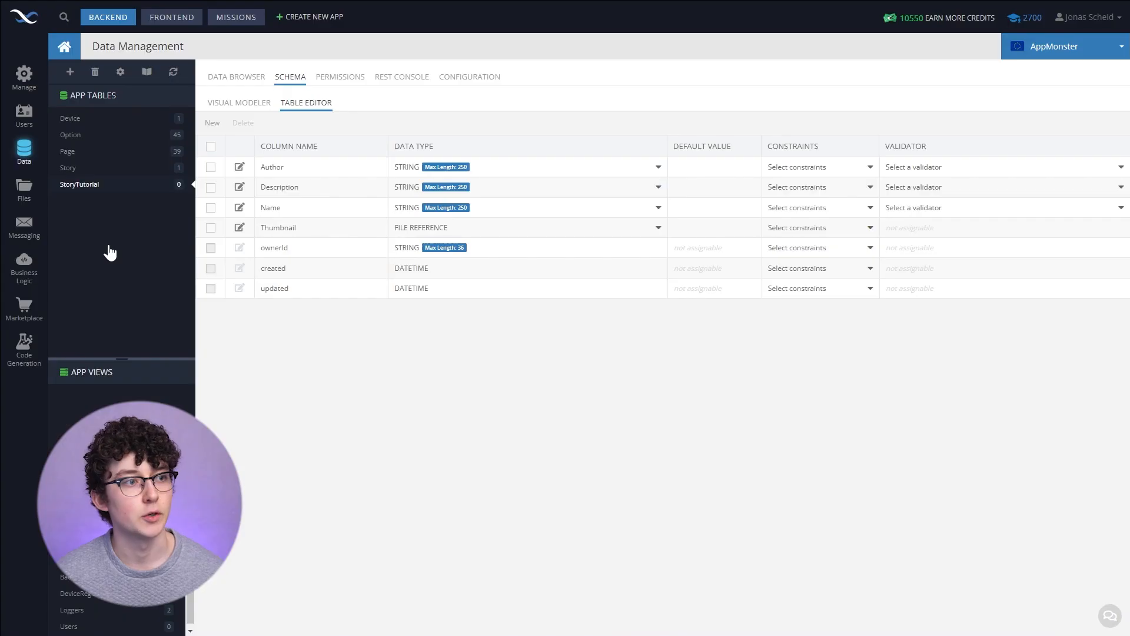
- Create a second data table named PageTutorial
click(70, 73)
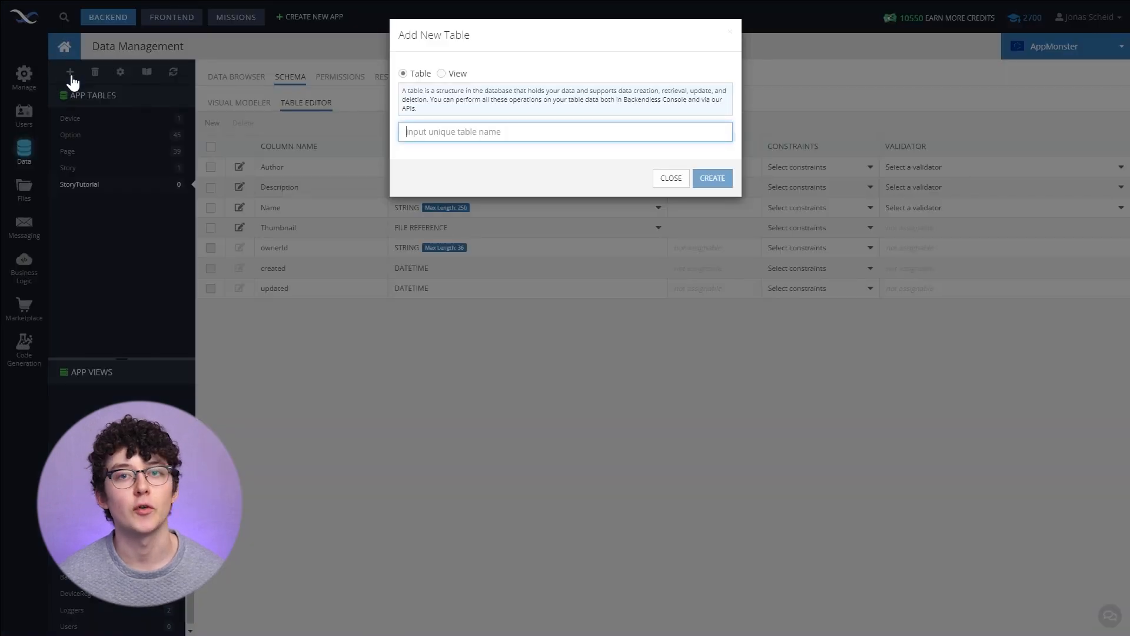
text(PageTutorial)
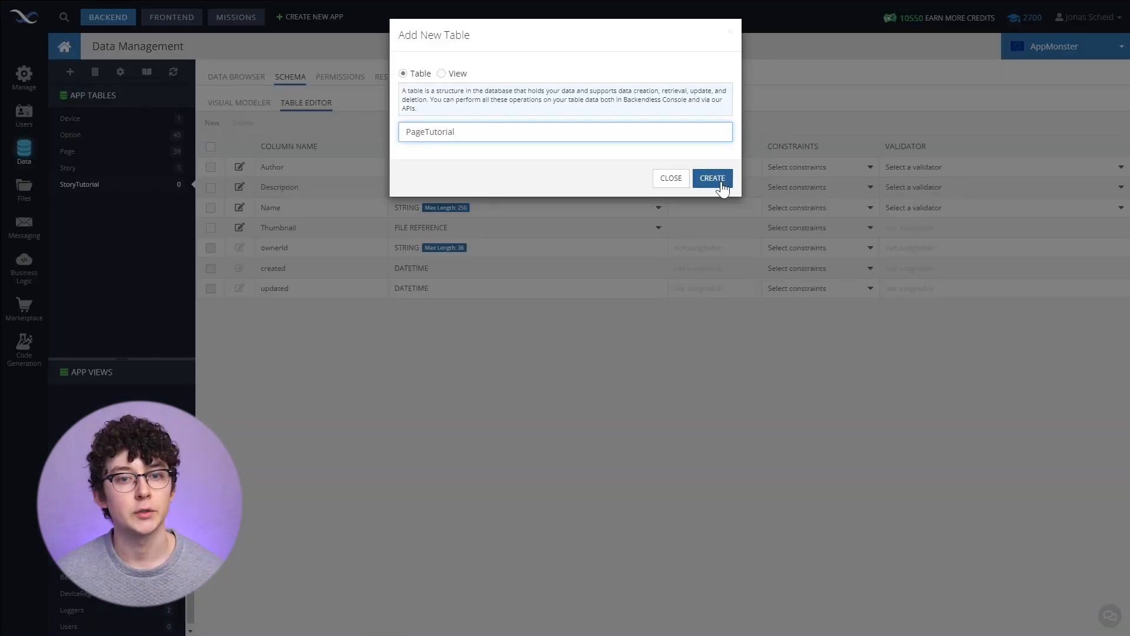
click(720, 179)
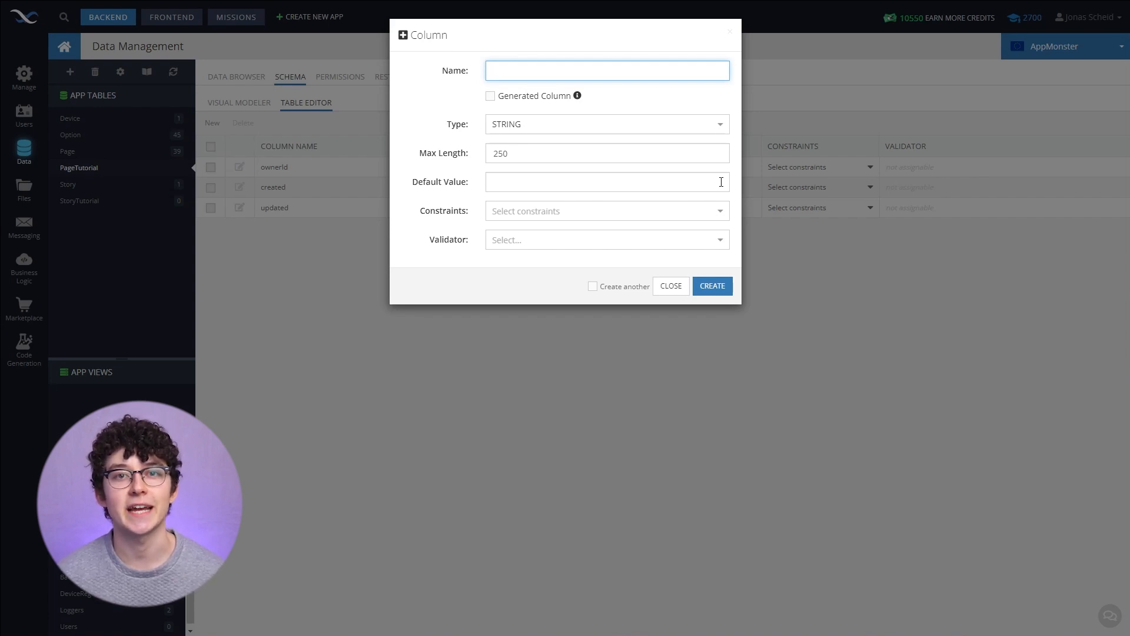
- Add a column named Text of type TEXT to the PageTutorial table
text(Text)
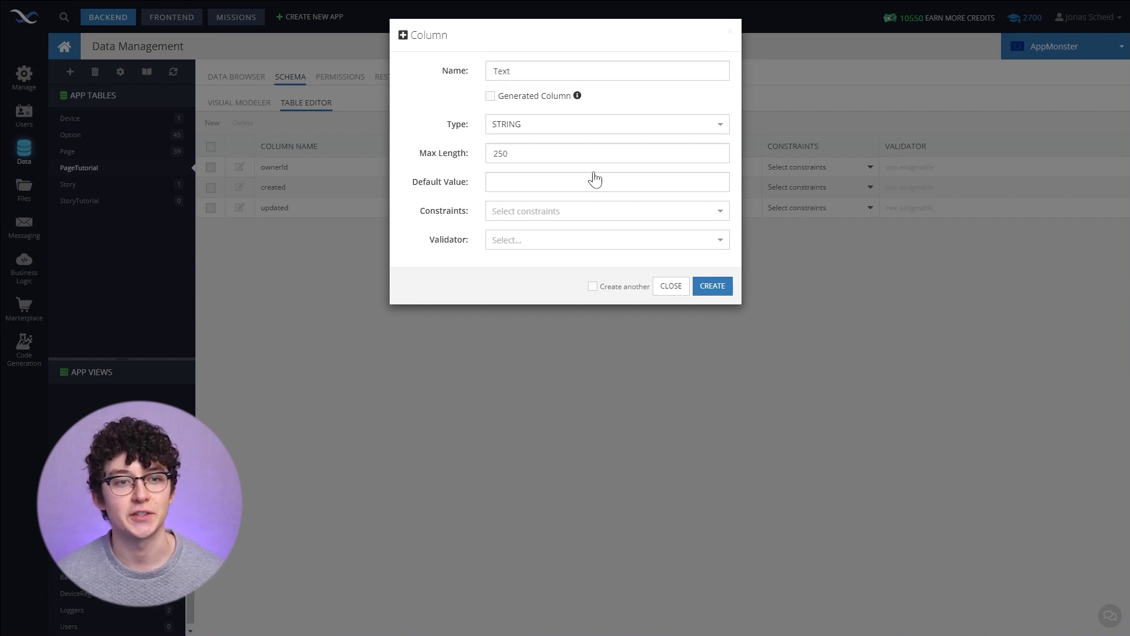
click(514, 131)
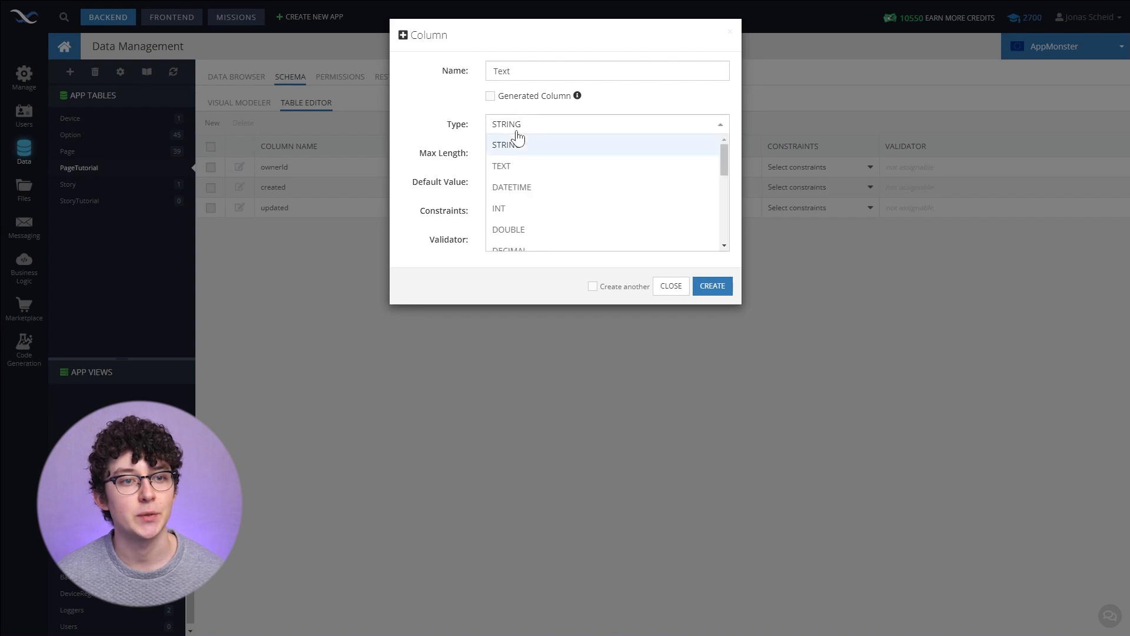
click(512, 171)
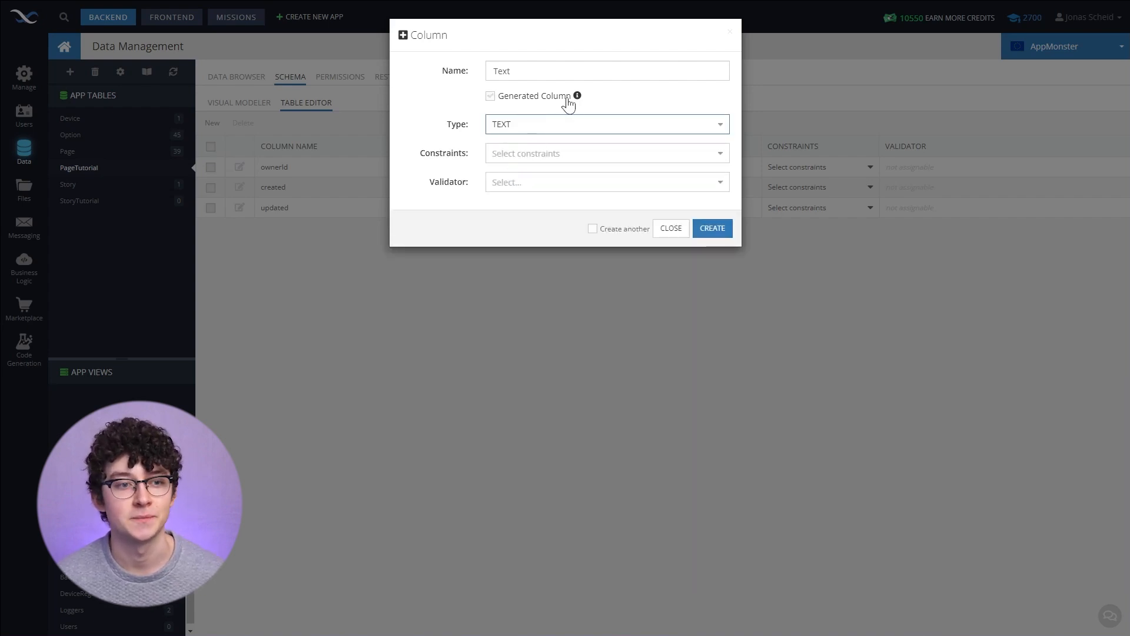
key(Return)
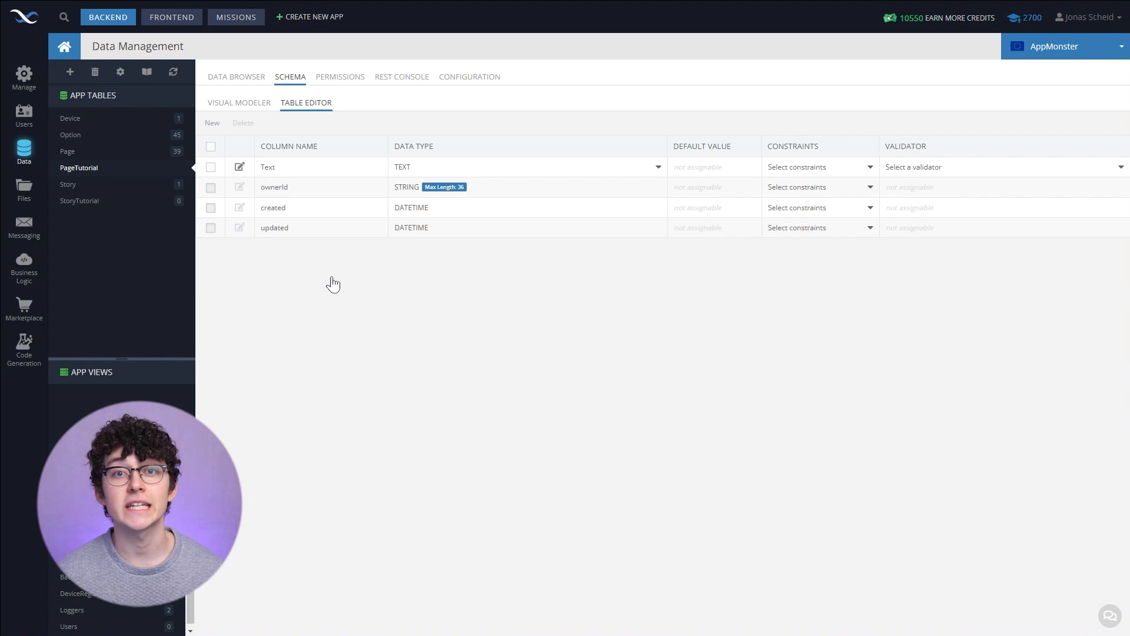
- In the StoryTutorial table, add a Pages column as a one-to-many data object relationship to PageTutorial
click(102, 207)
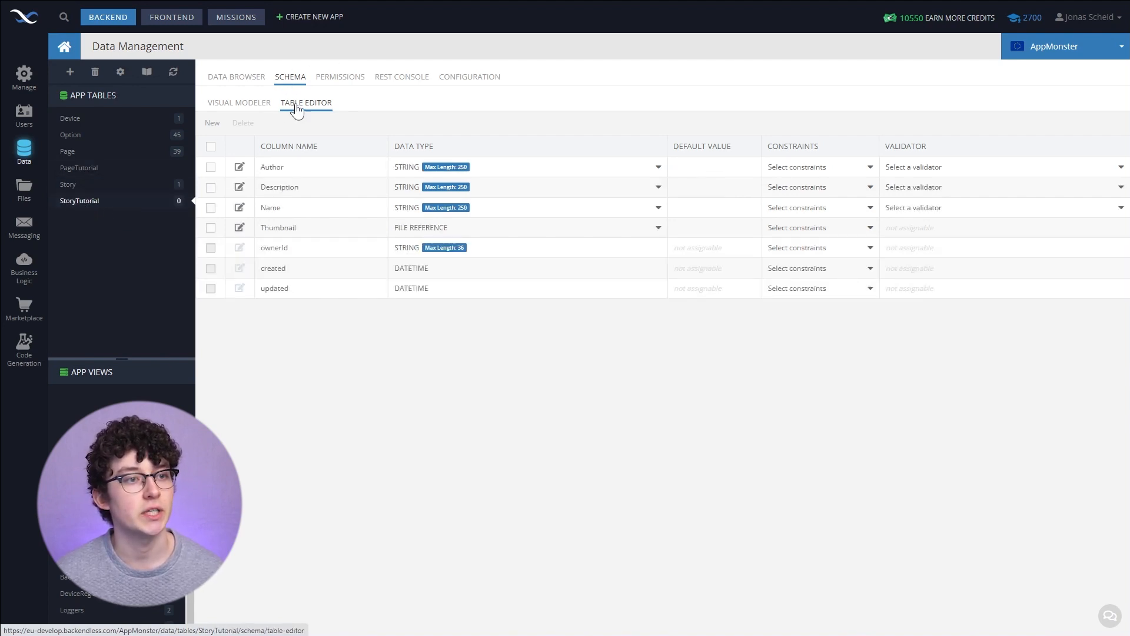
click(213, 125)
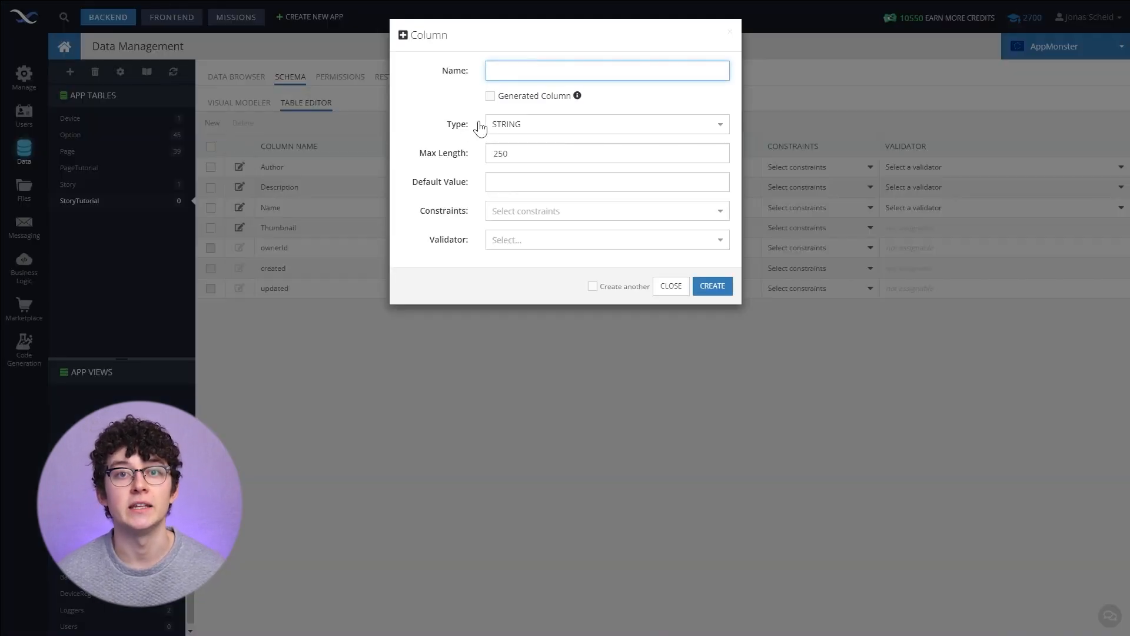
text(Pages)
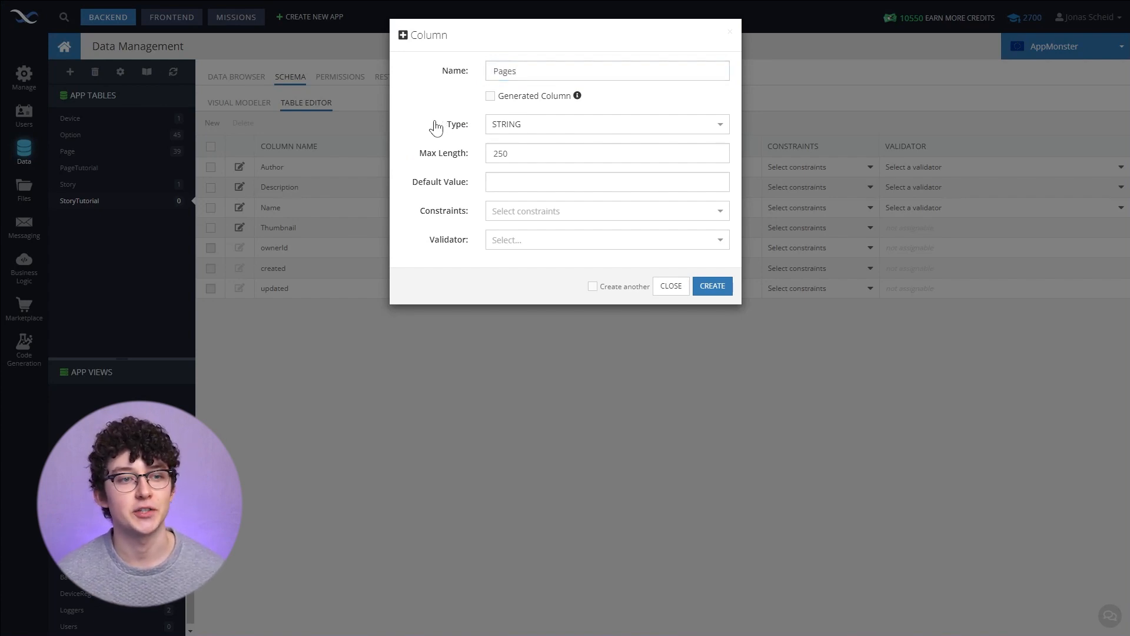
click(526, 126)
scroll(564, 192, down, 3)
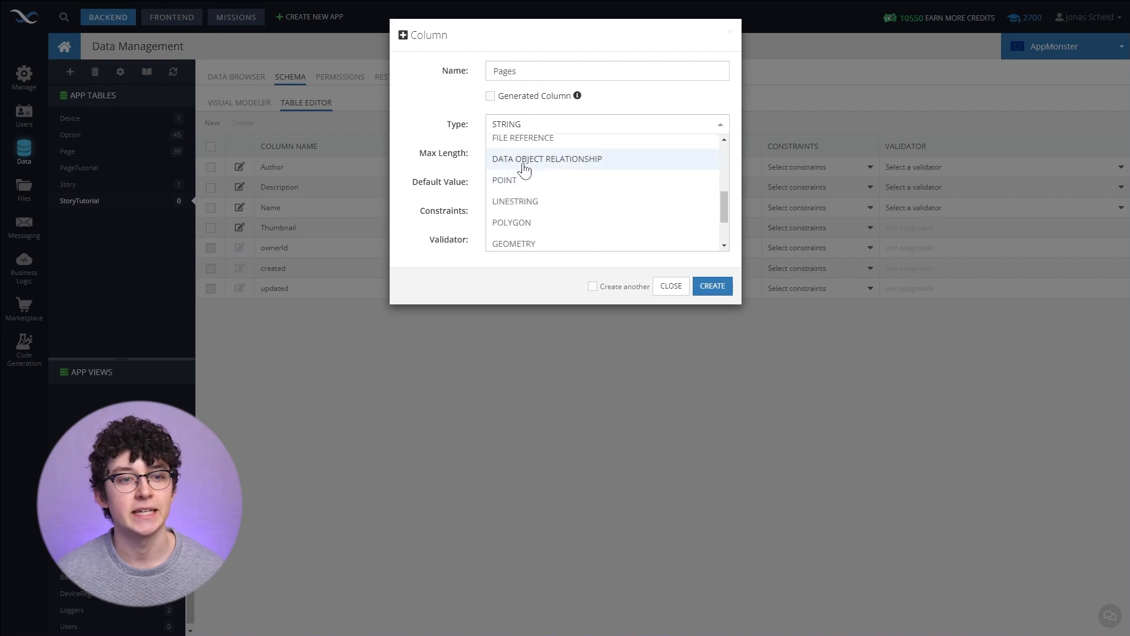
click(578, 165)
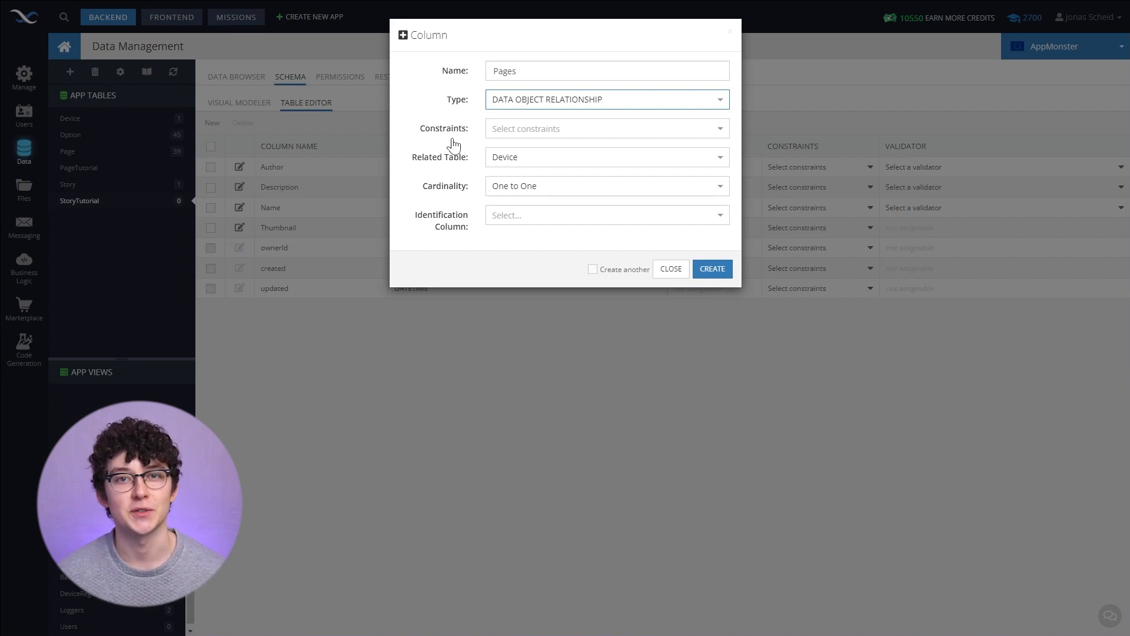
click(493, 160)
scroll(512, 194, down, 1)
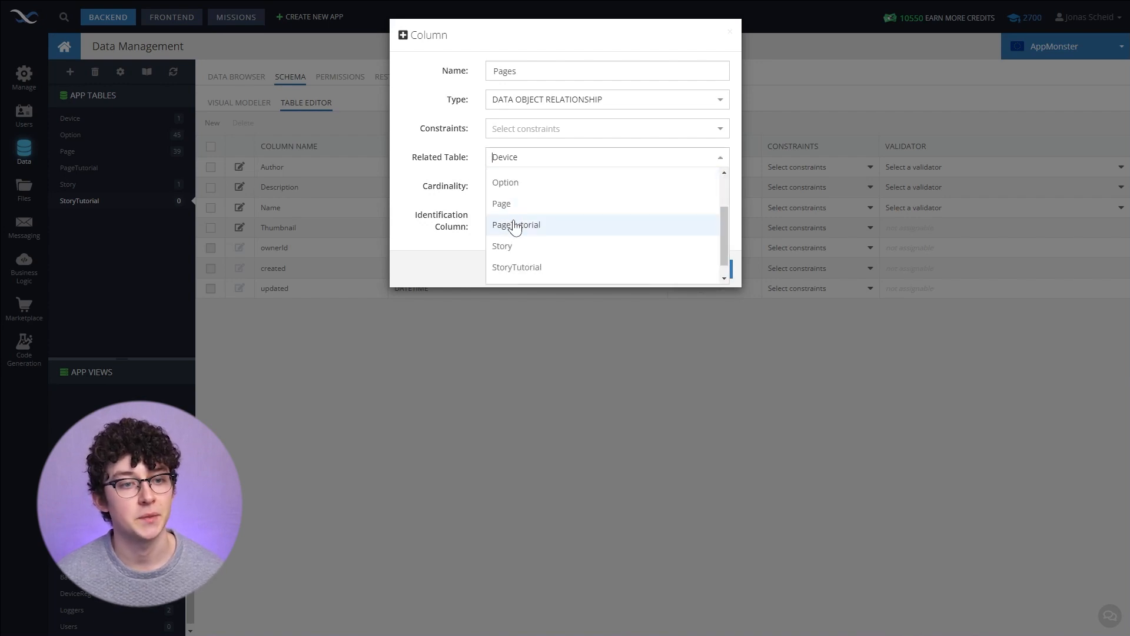
click(516, 223)
key(Tab)
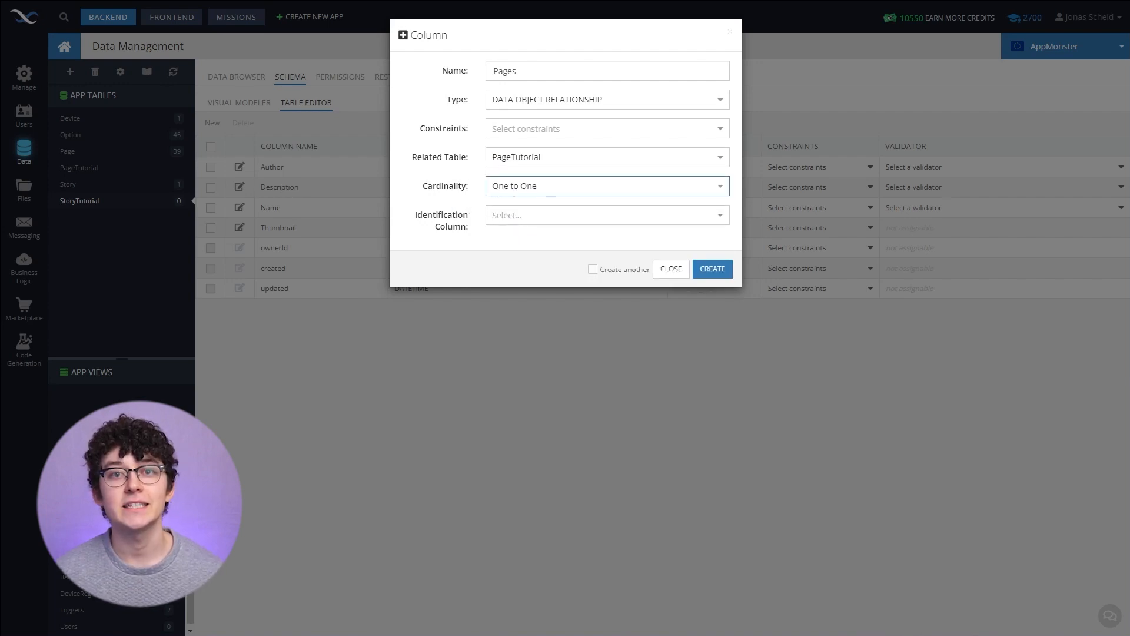
click(601, 190)
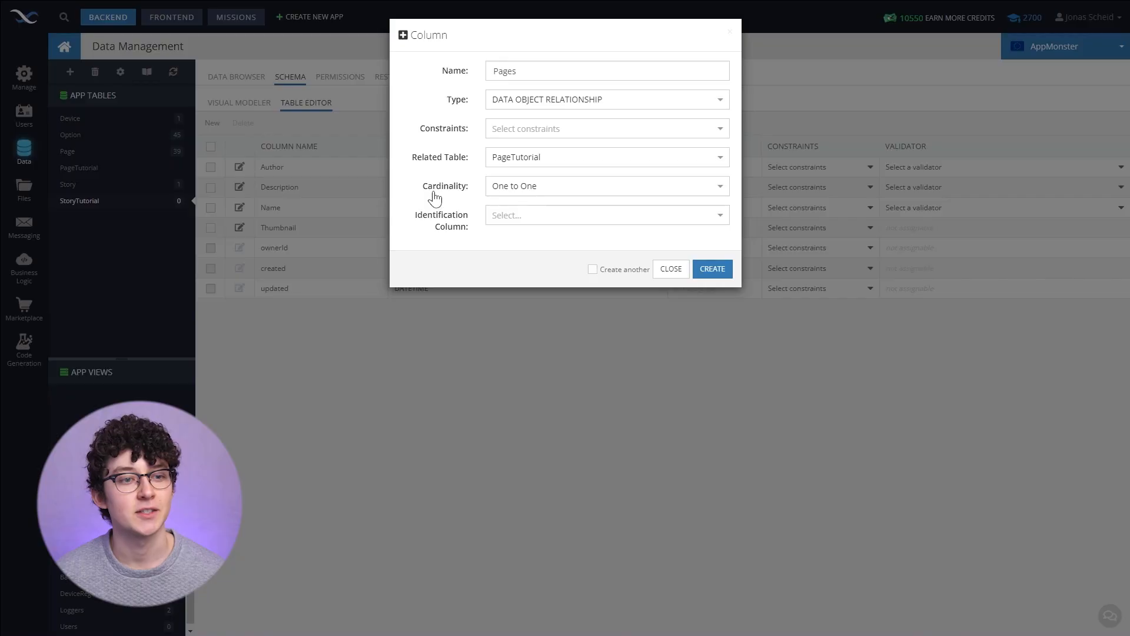
click(498, 196)
click(515, 233)
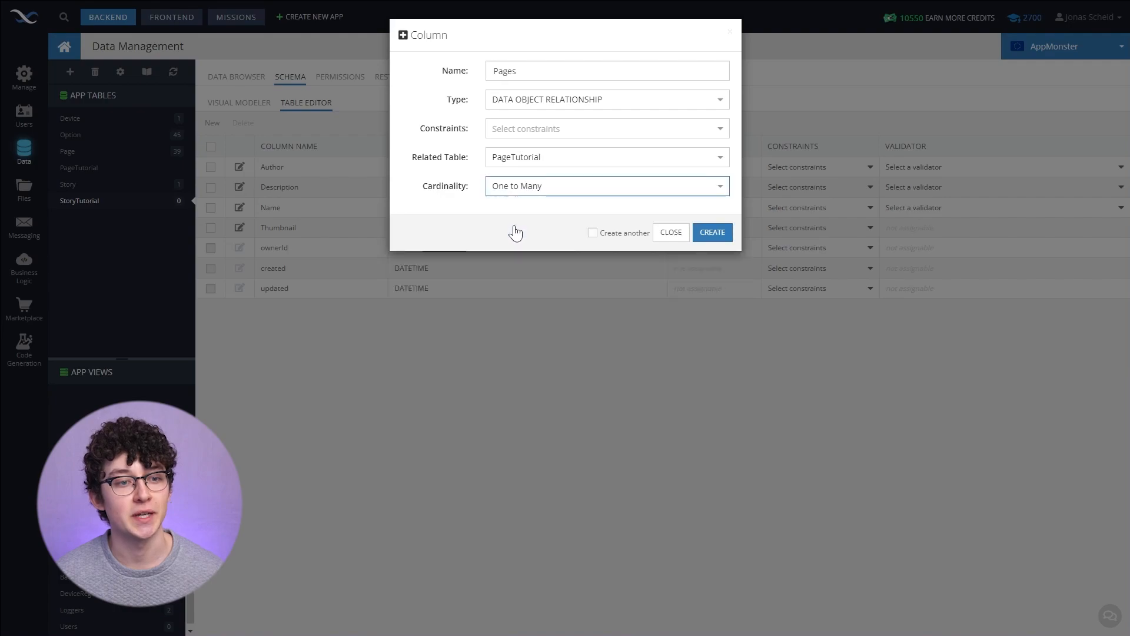
key(Return)
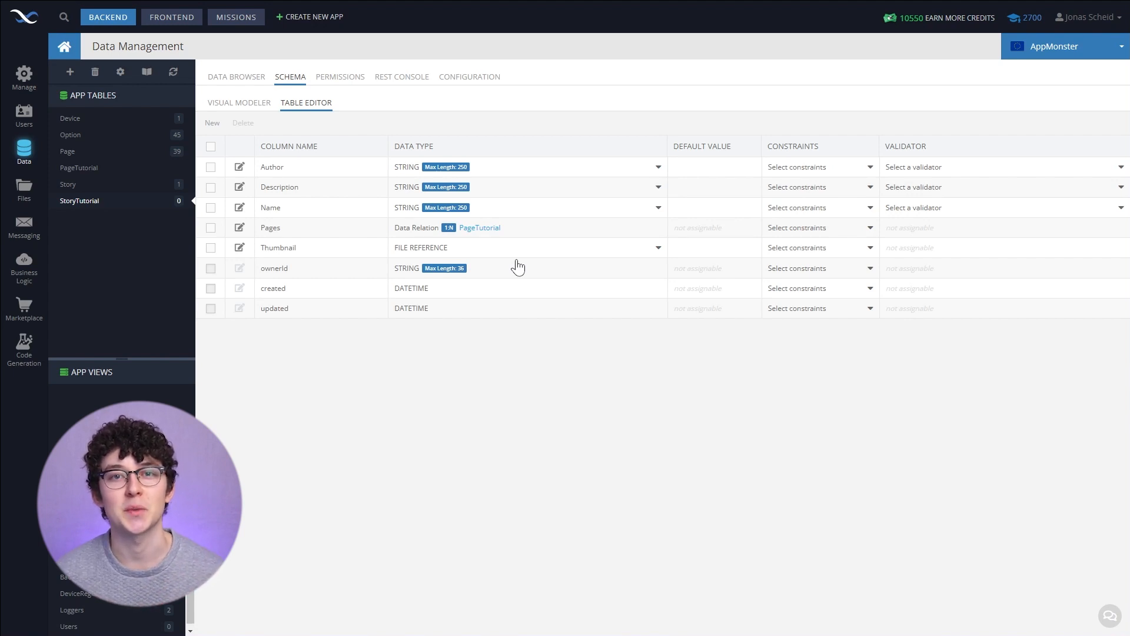
- Create a third data table named OptionTutorial
click(70, 71)
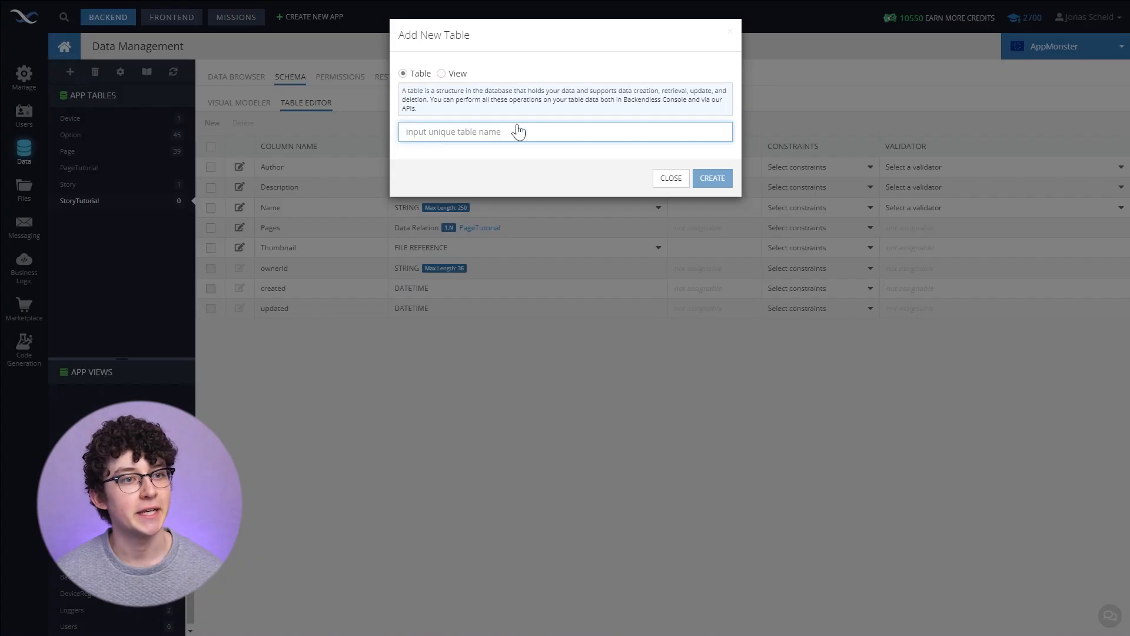
text(OptionTutorial)
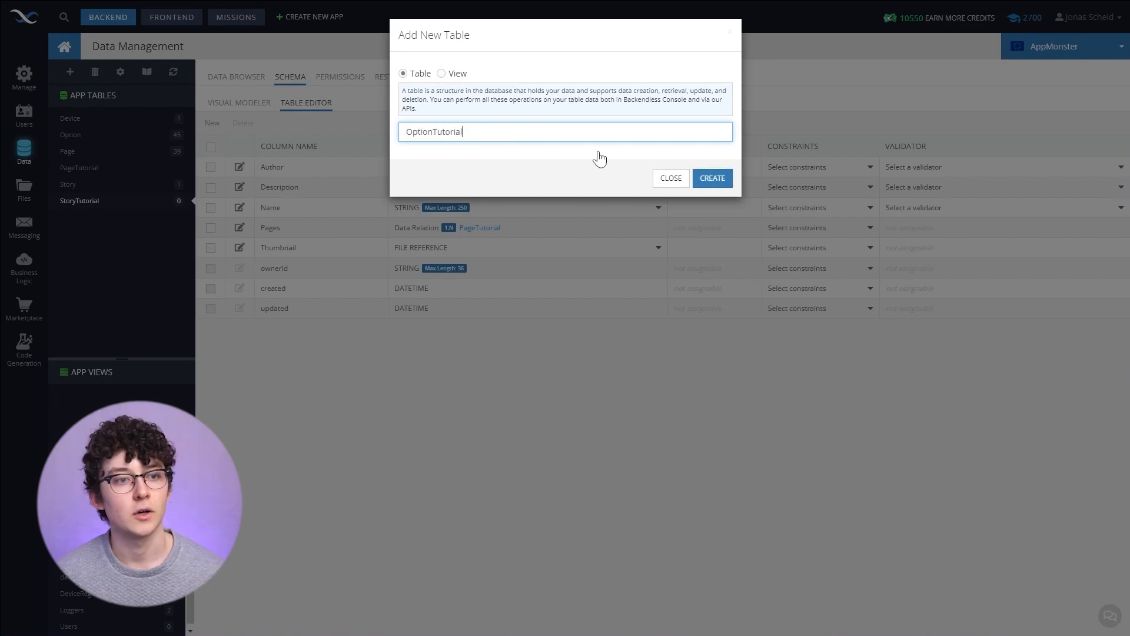
click(718, 179)
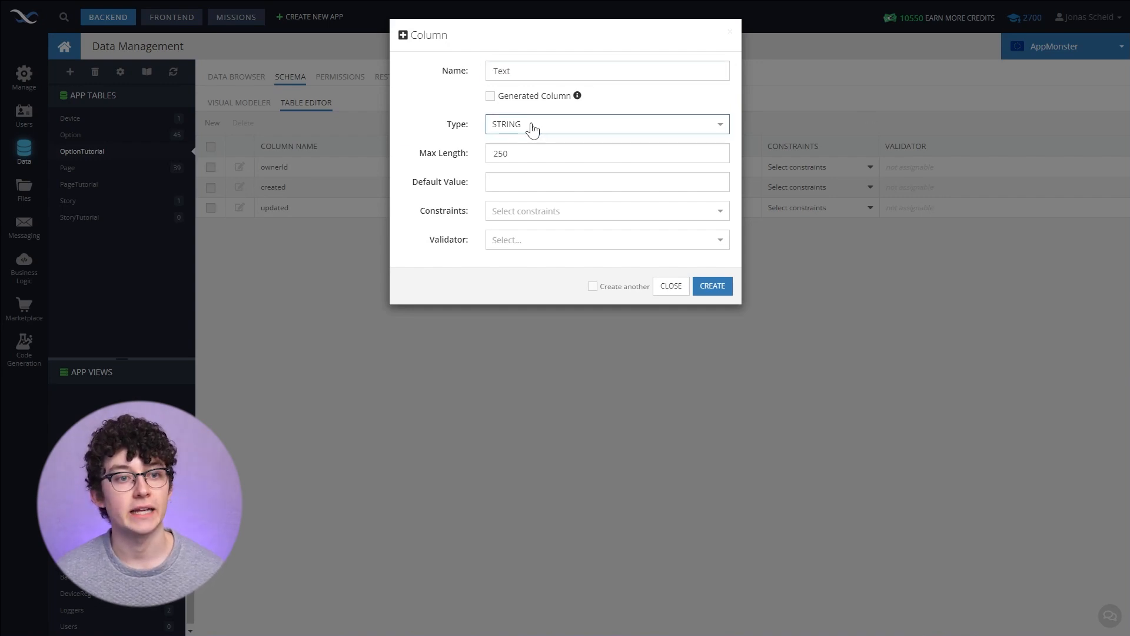
- Add a STRING column named Text to the OptionTutorial table
click(530, 126)
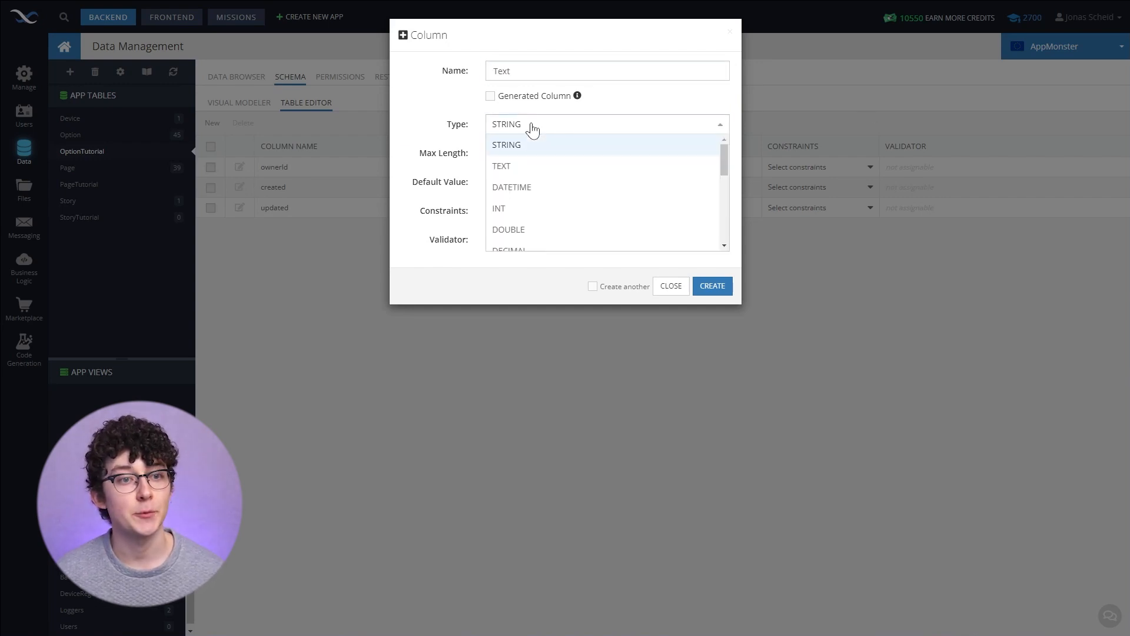
click(529, 144)
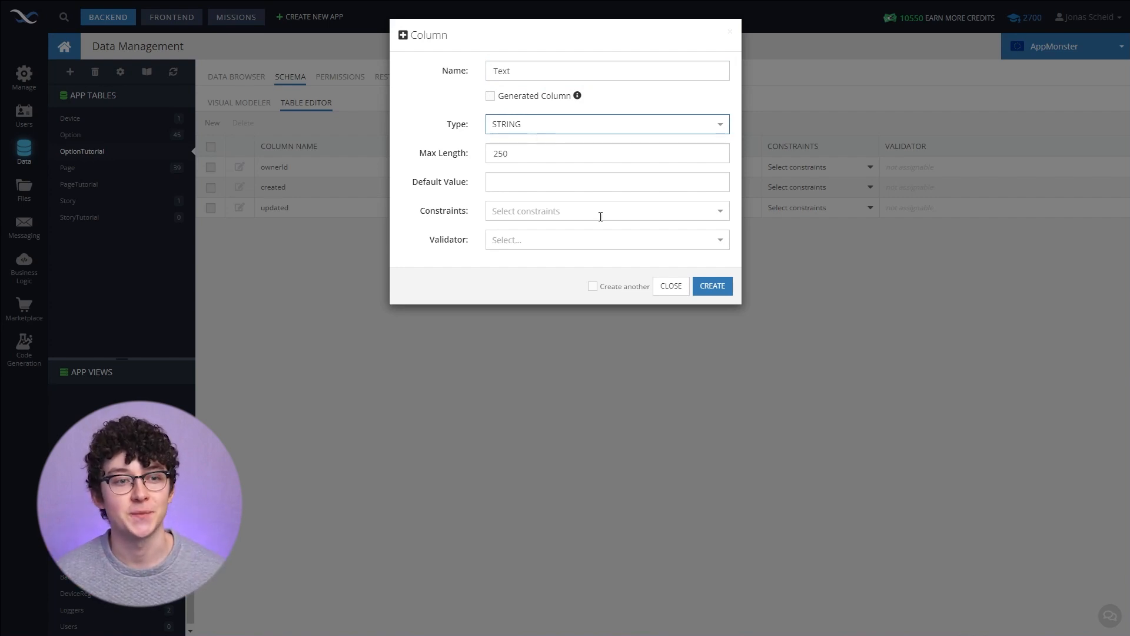
click(713, 286)
- In the PageTutorial table, add an Options column as a one-to-many data object relationship to OptionTutorial
click(77, 185)
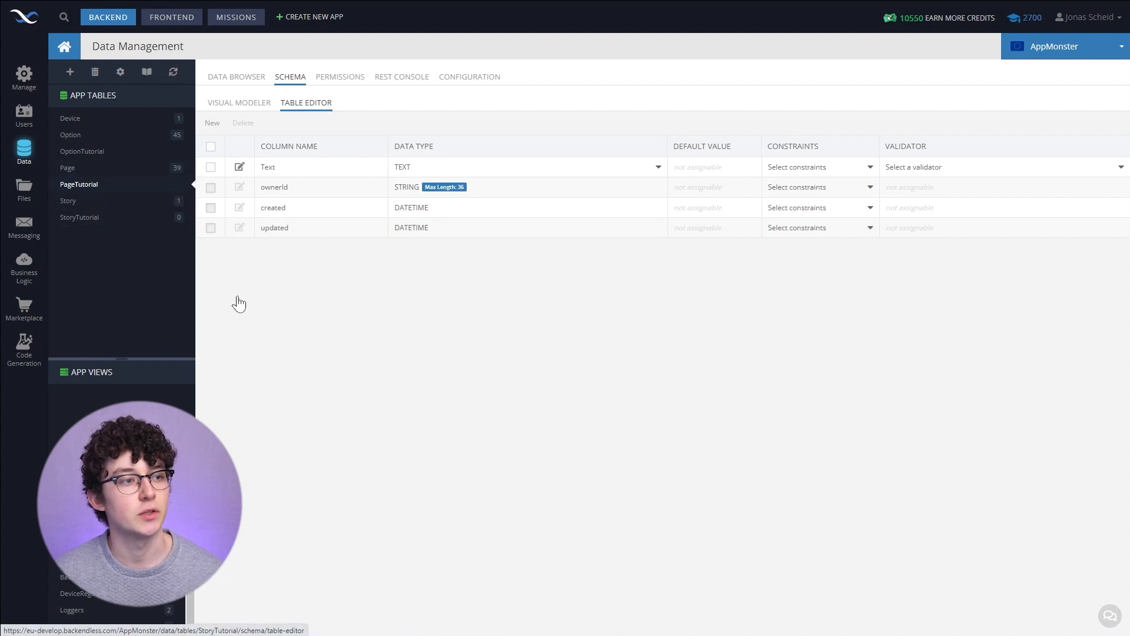
click(213, 123)
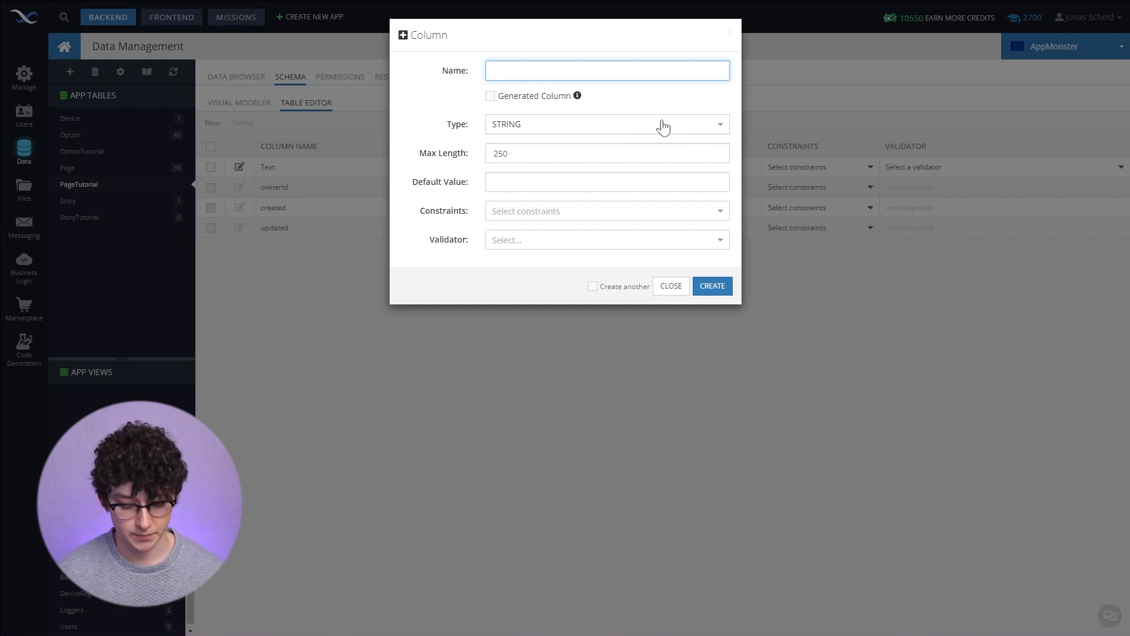
text(Options)
click(526, 131)
scroll(570, 206, down, 3)
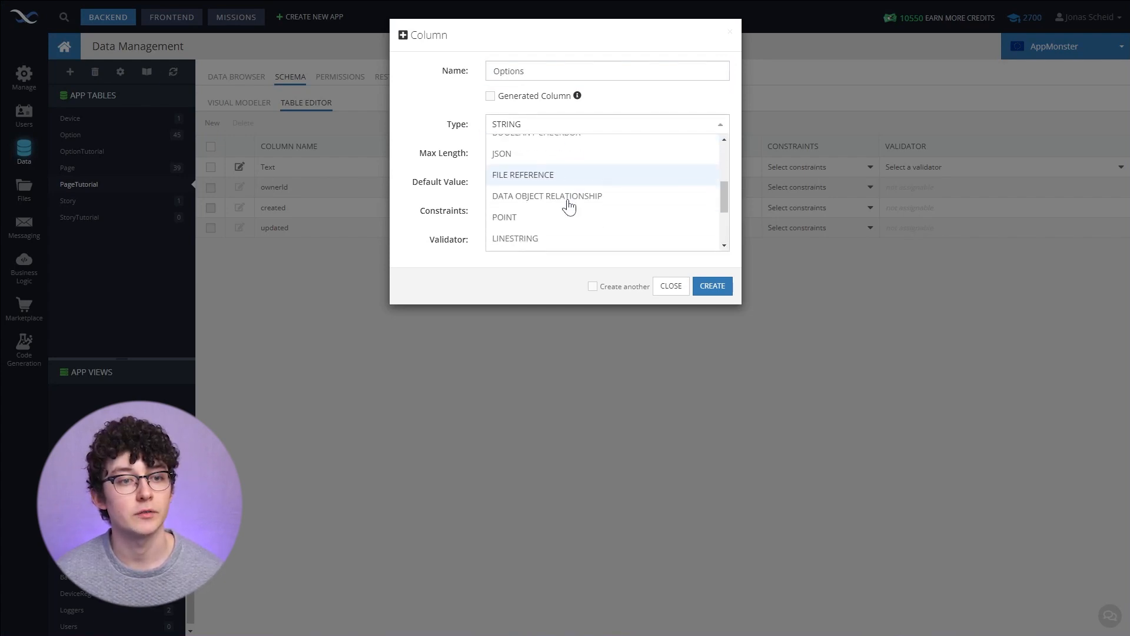
scroll(560, 189, down, 1)
click(552, 169)
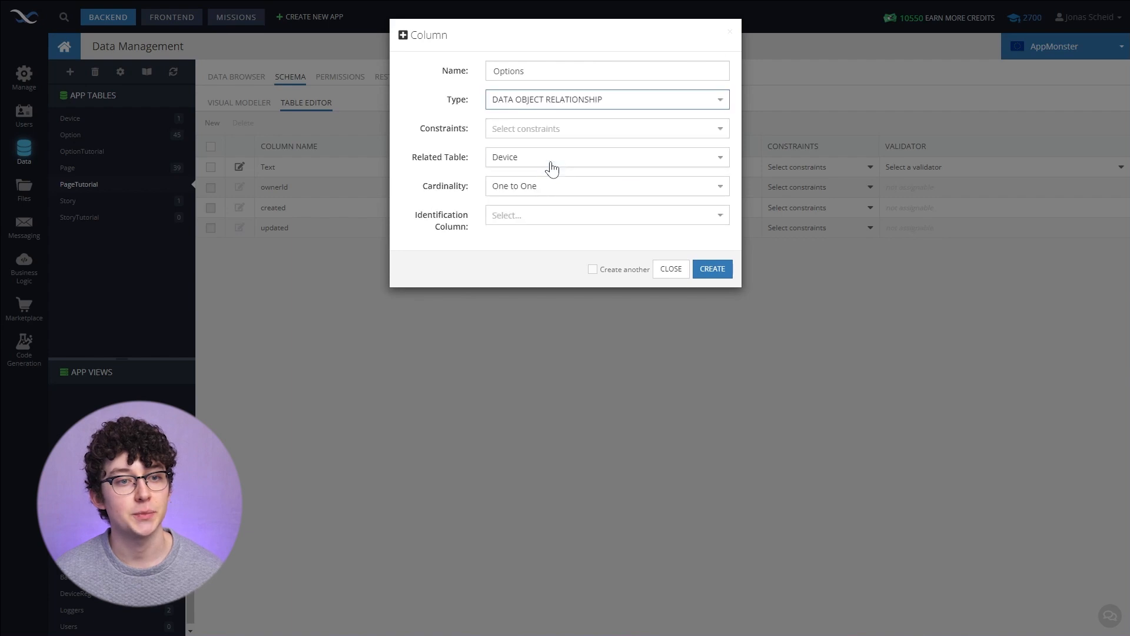
click(518, 166)
click(506, 259)
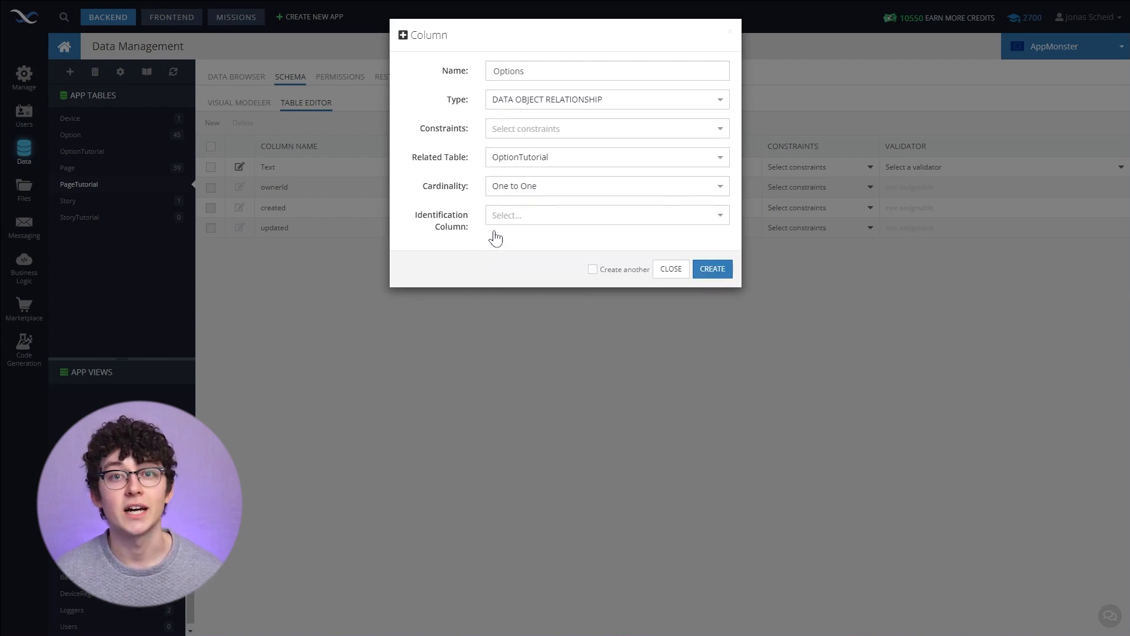
click(546, 189)
click(538, 227)
click(708, 228)
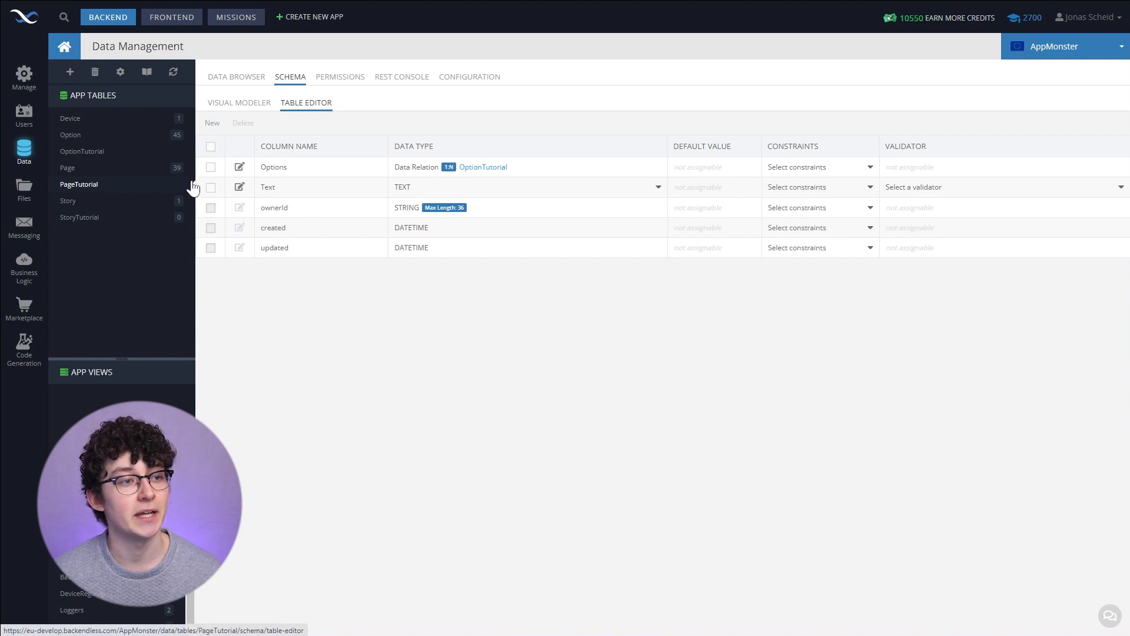
- Add a TargetOption column to PageTutorial as a data object relationship and choose its related table
click(213, 126)
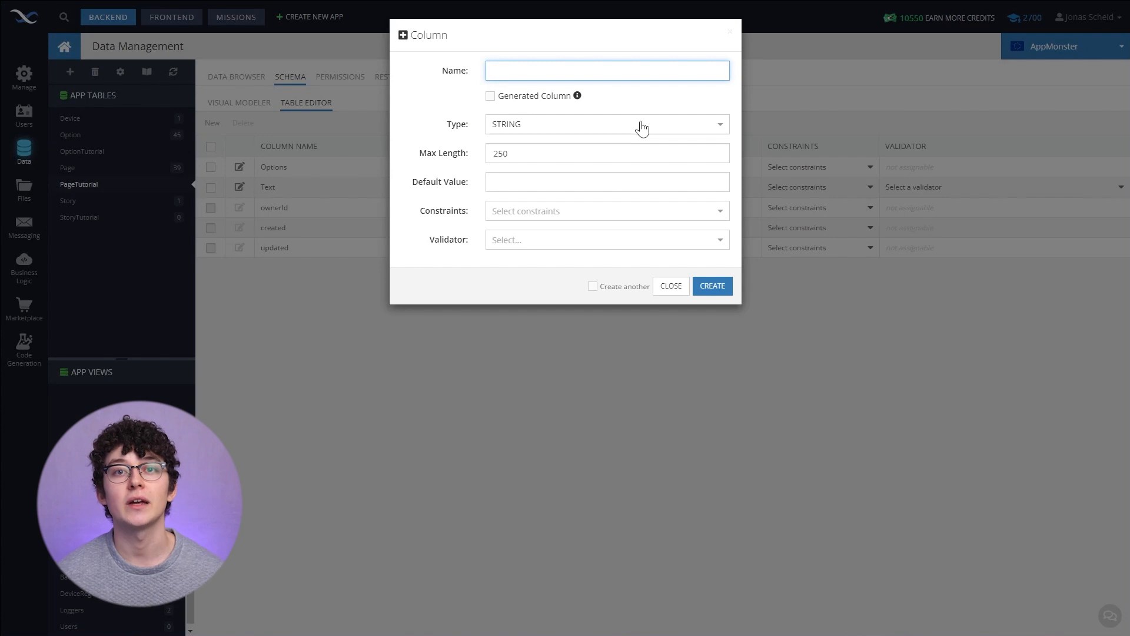
text(TargetOption)
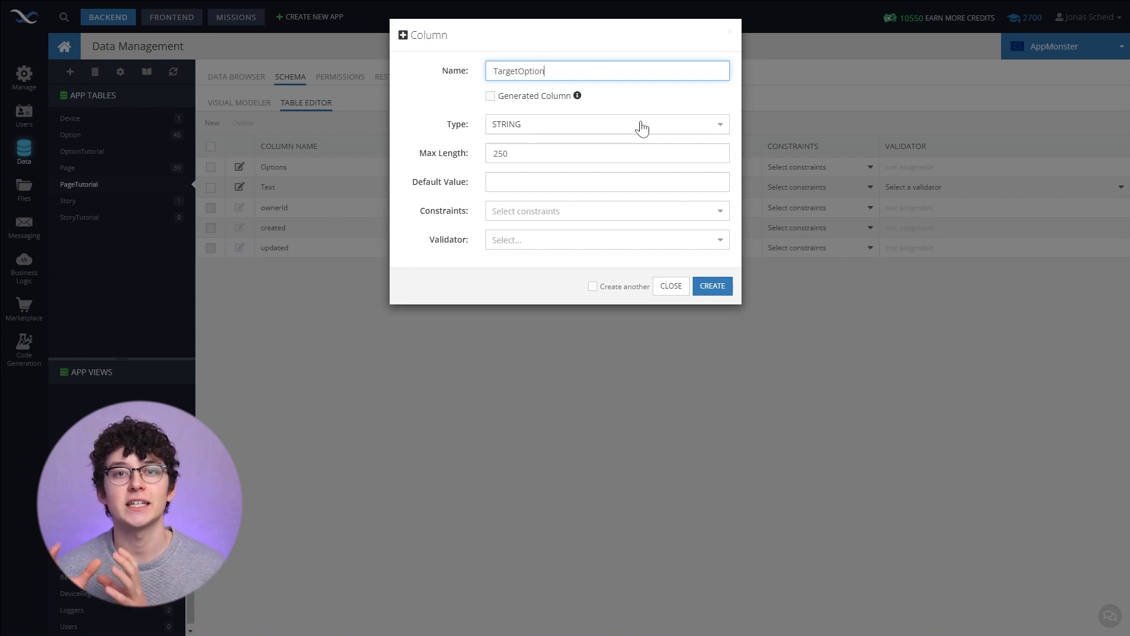
click(642, 128)
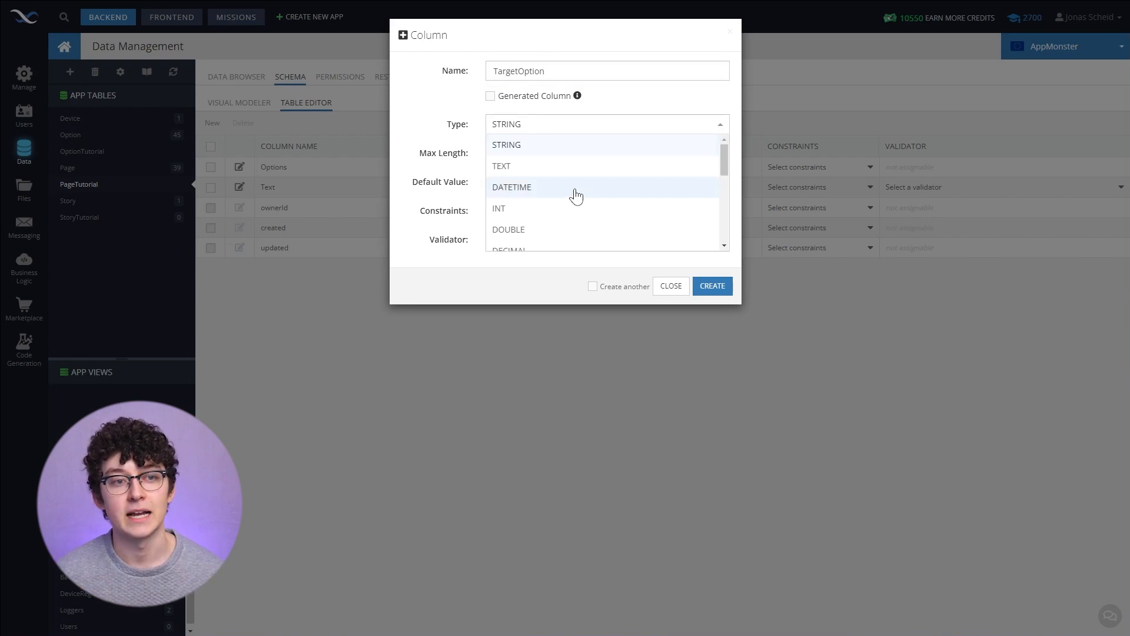
scroll(575, 195, down, 5)
click(576, 171)
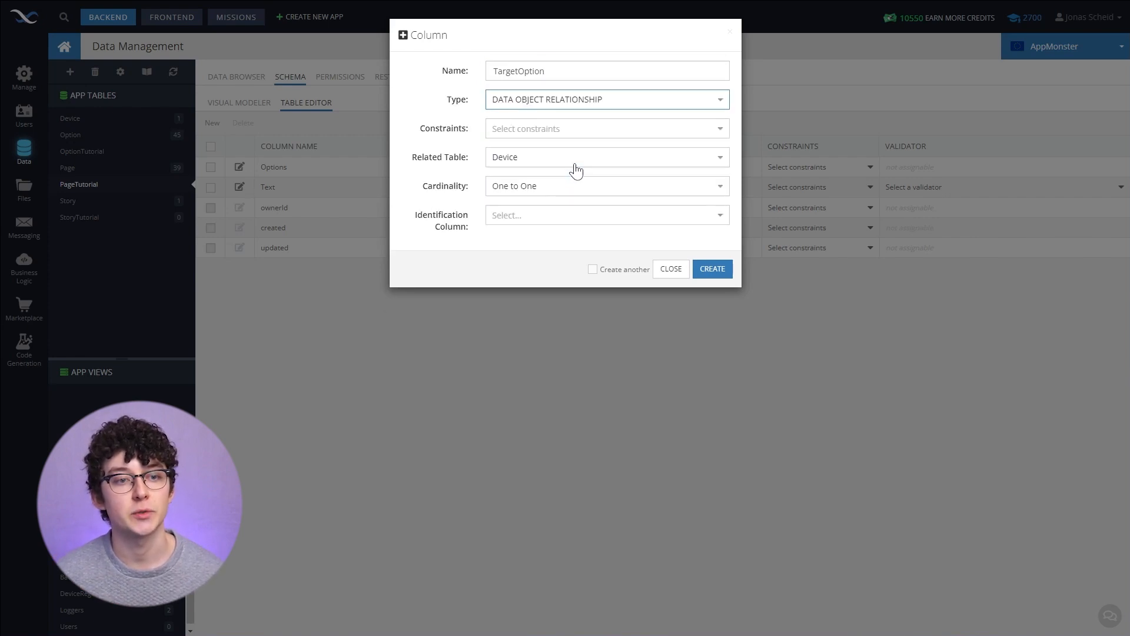
click(514, 159)
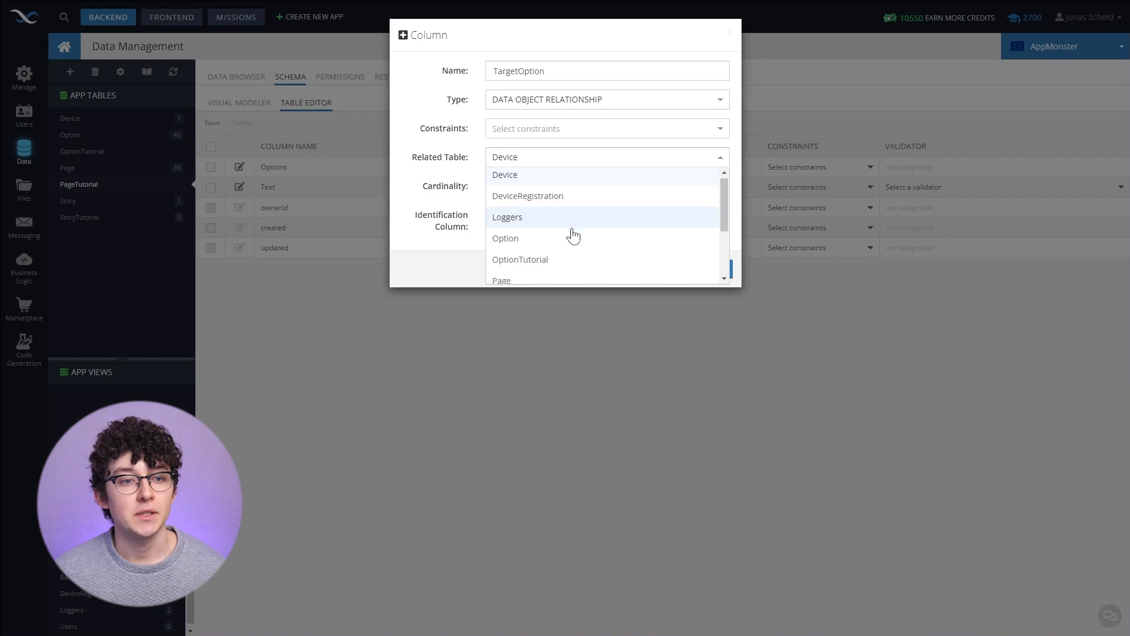
scroll(553, 218, down, 1)
click(547, 214)
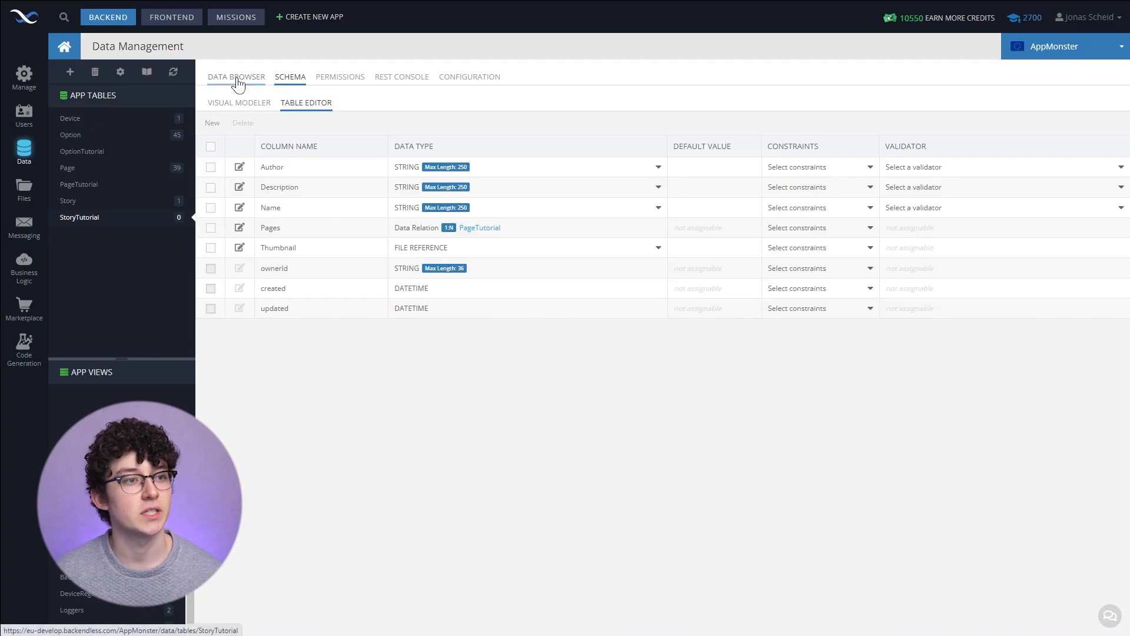
- Browse the app's file storage from the story record's Thumbnail cell, then cancel the file picker
click(238, 83)
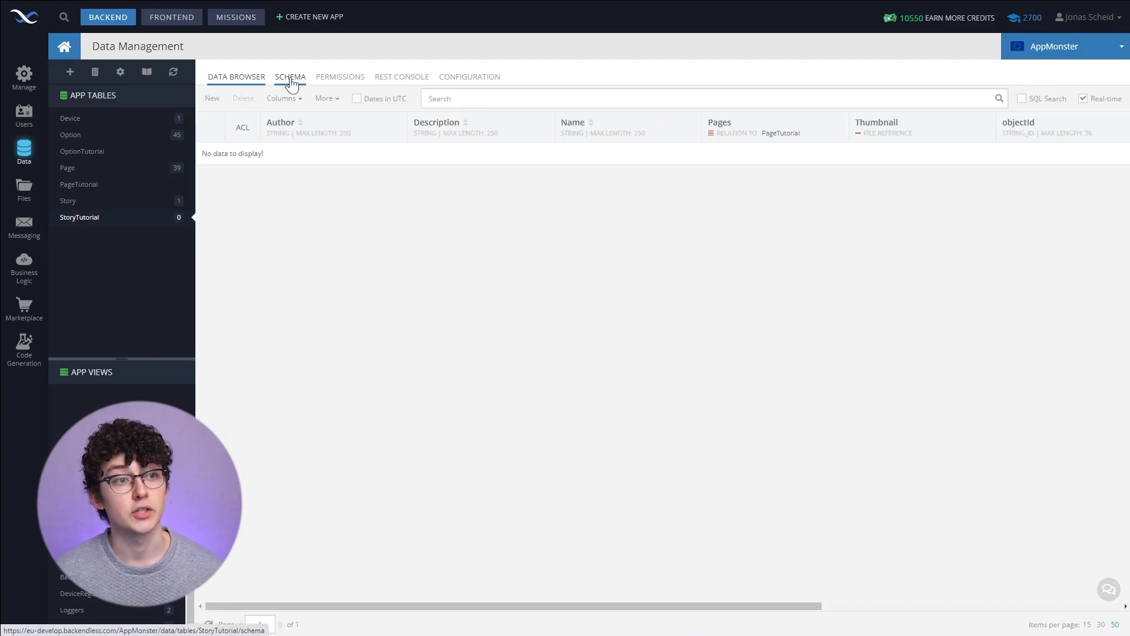
click(291, 77)
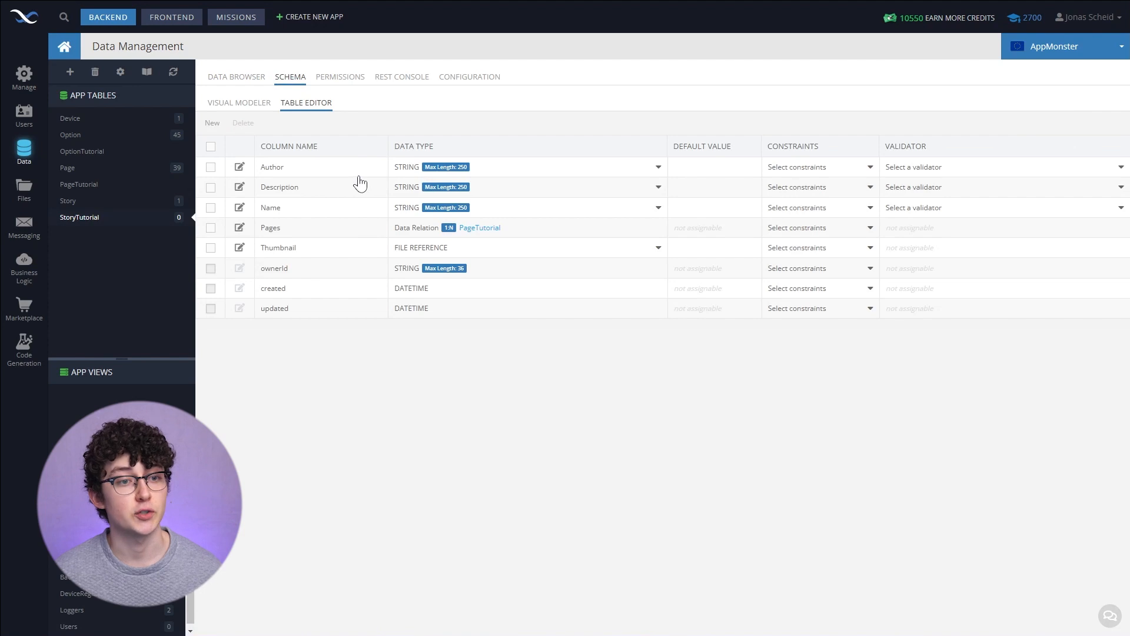
click(236, 80)
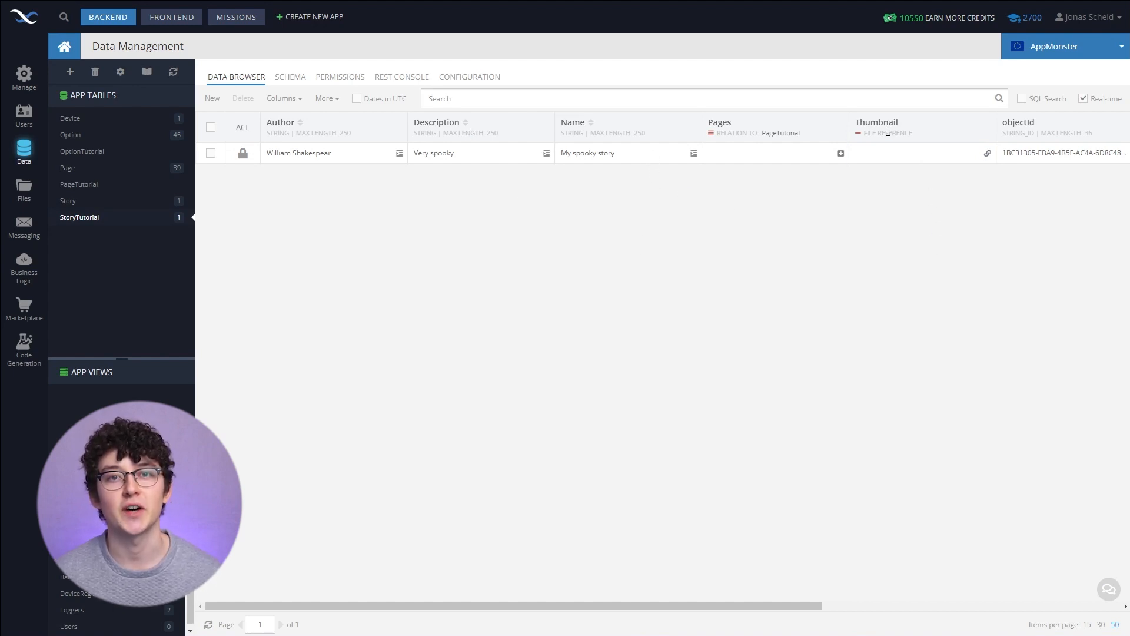
click(896, 151)
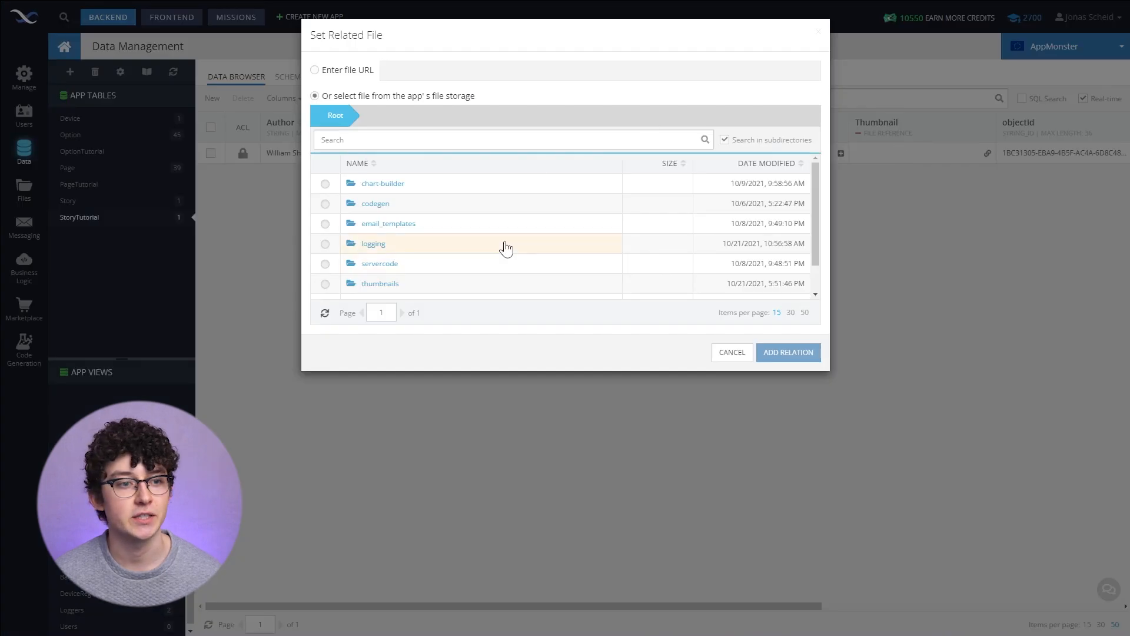
scroll(507, 245, down, 1)
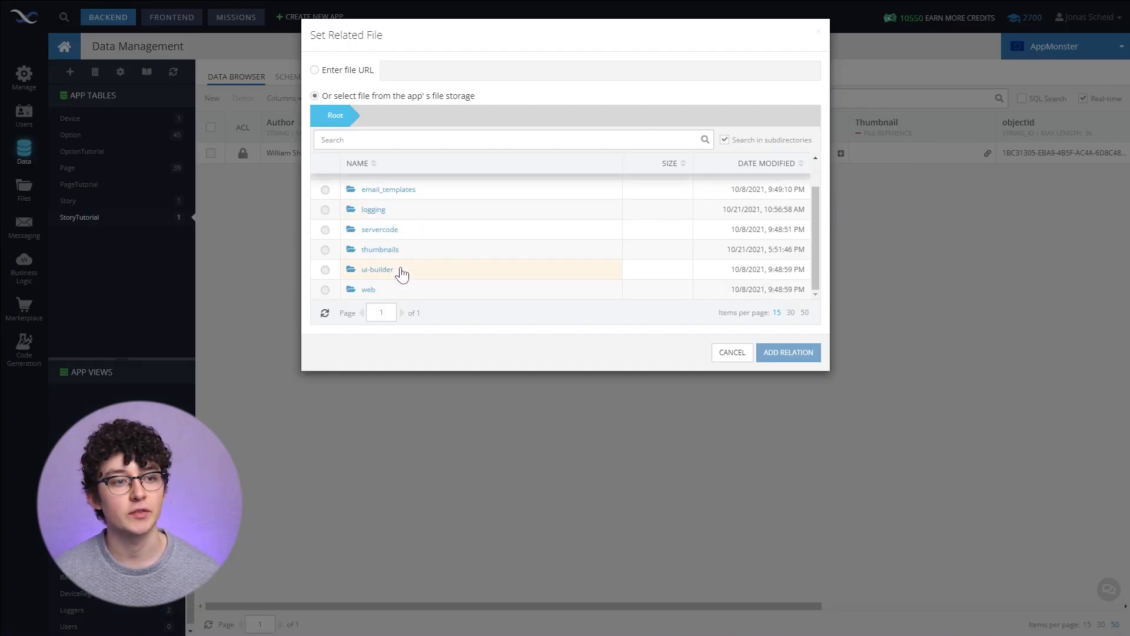
click(731, 353)
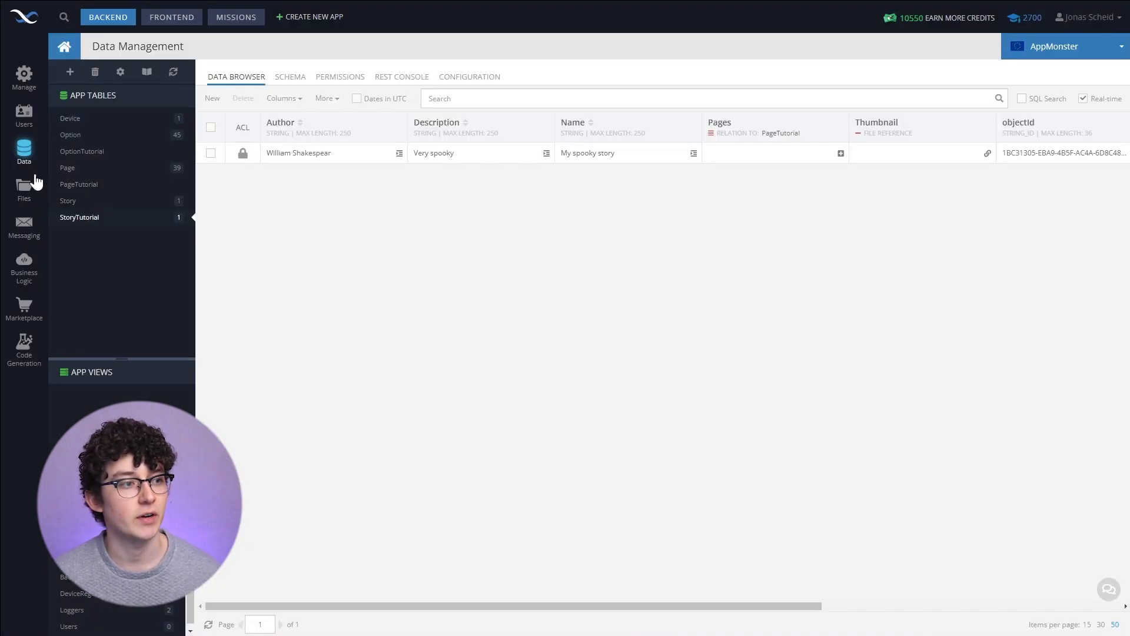
- Open the thumbnails folder in the app's file storage
click(29, 193)
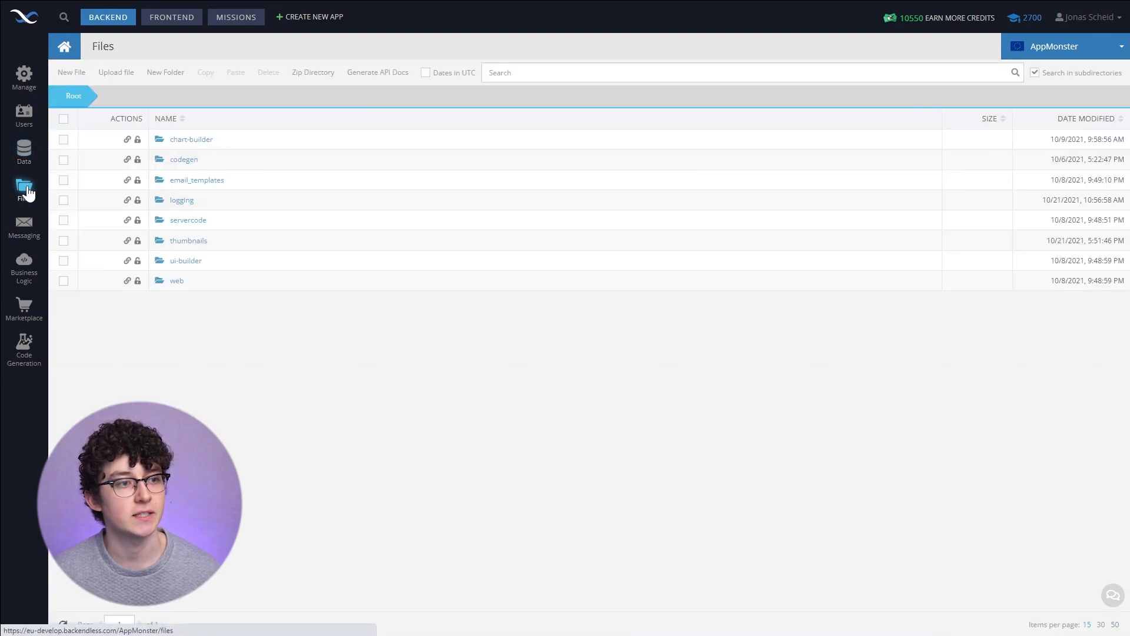
click(201, 243)
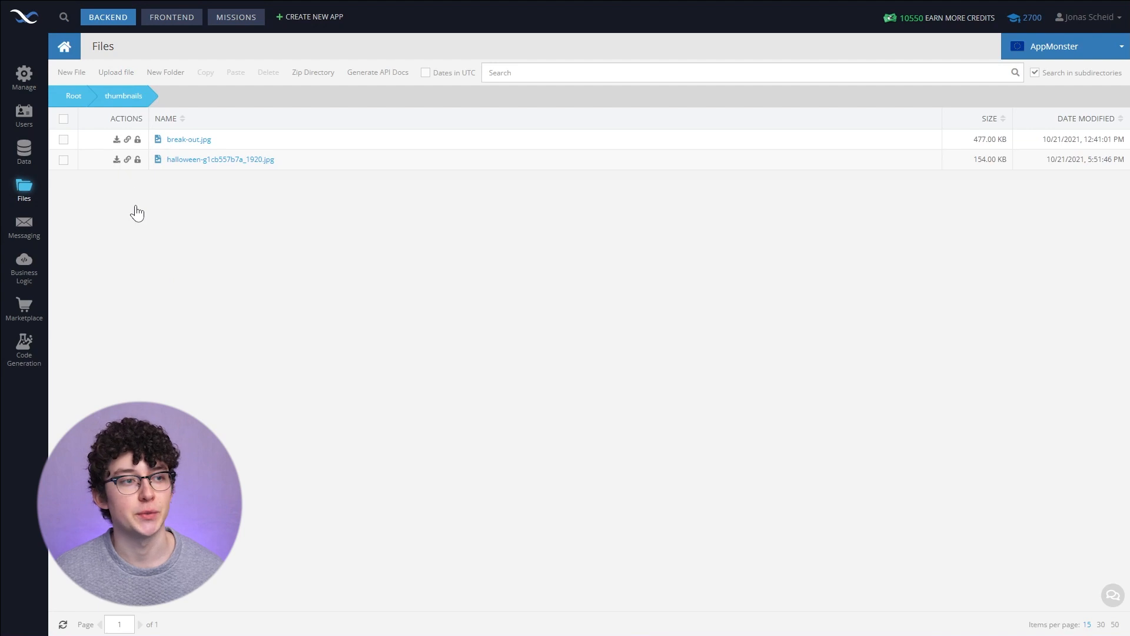
- Set the story record's Thumbnail to halloween-g1cb557b7a_1920.jpg from the thumbnails folder in file storage
mouse_move(202, 165)
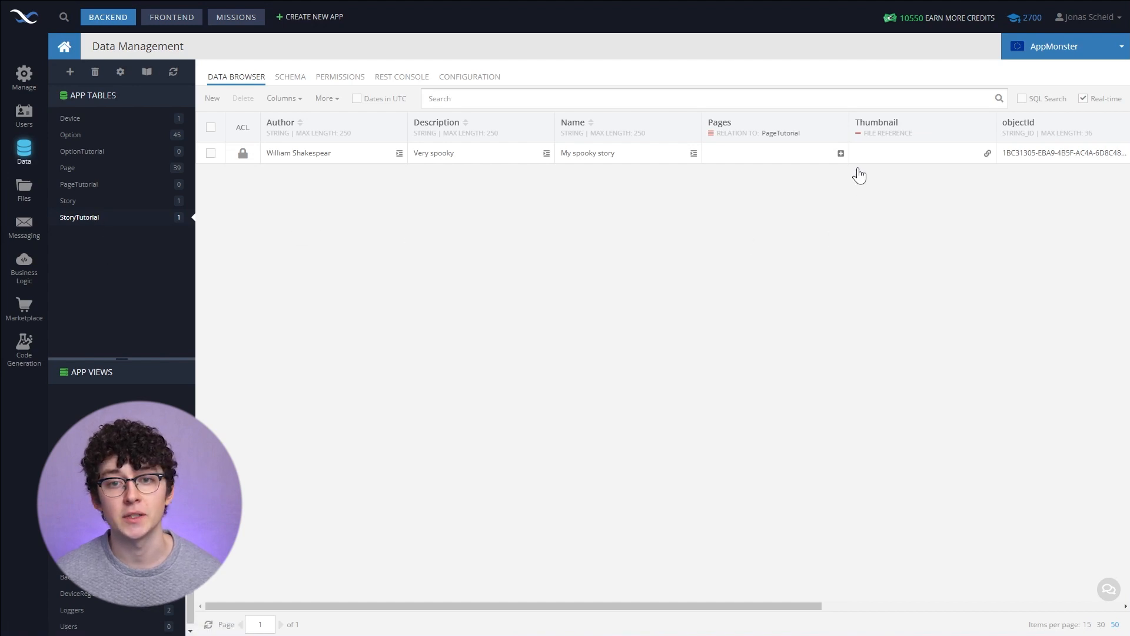
click(902, 163)
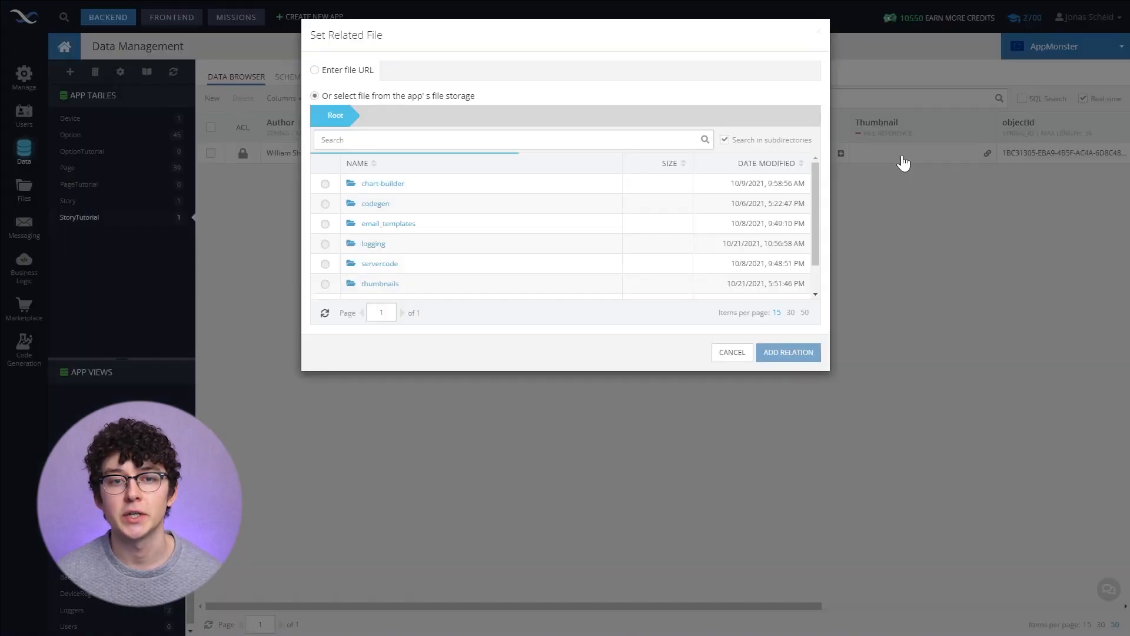
scroll(445, 202, down, 2)
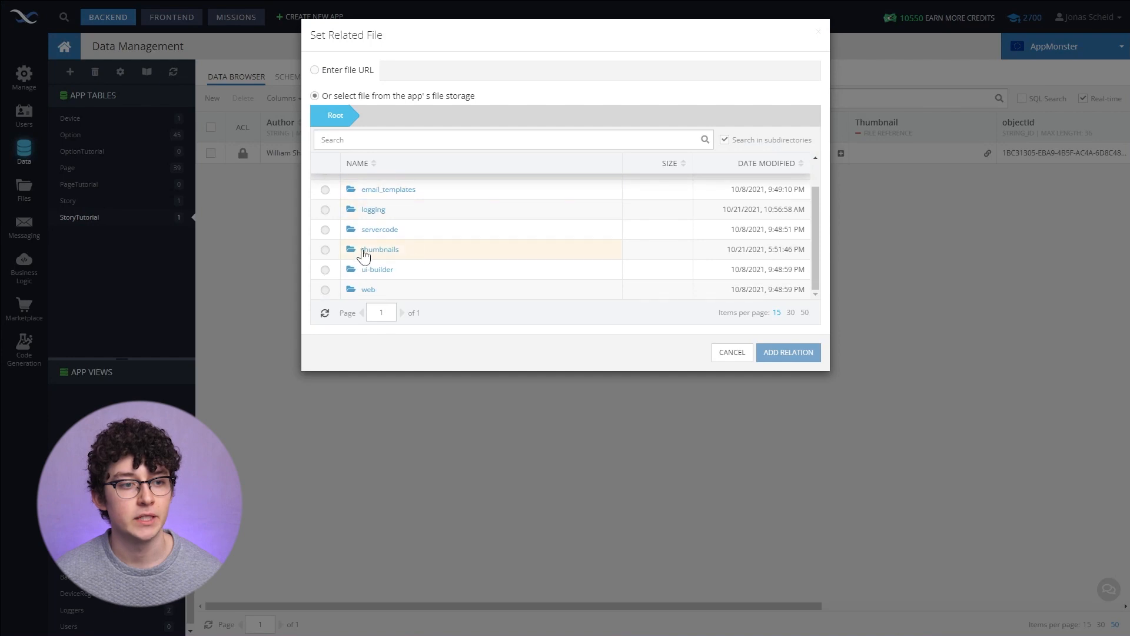
click(381, 252)
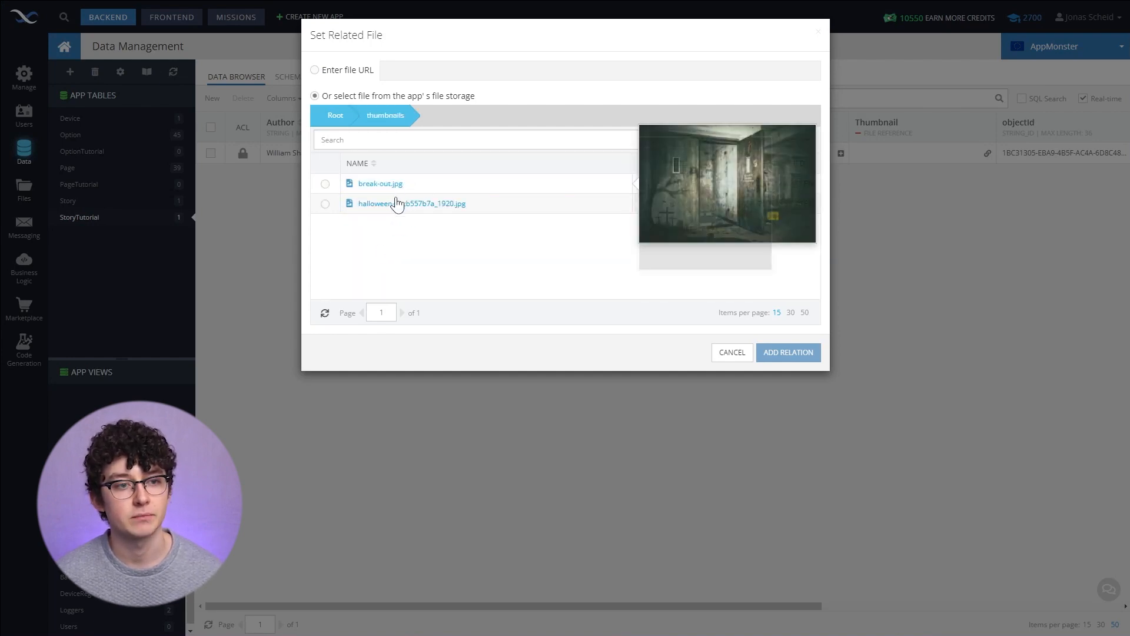
click(326, 203)
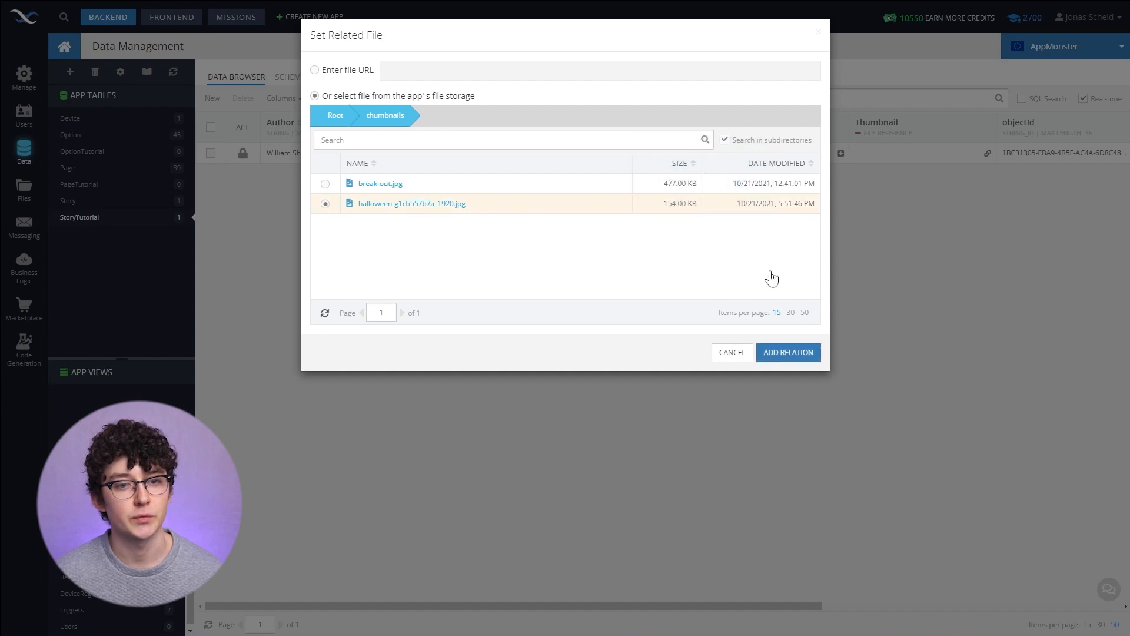
click(315, 70)
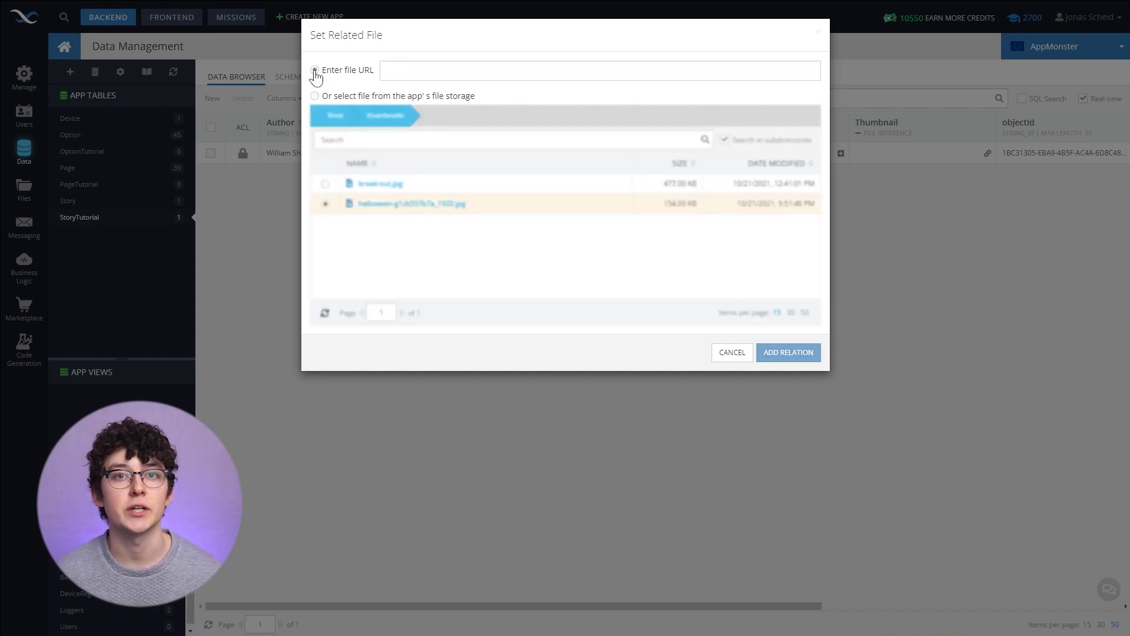
click(315, 96)
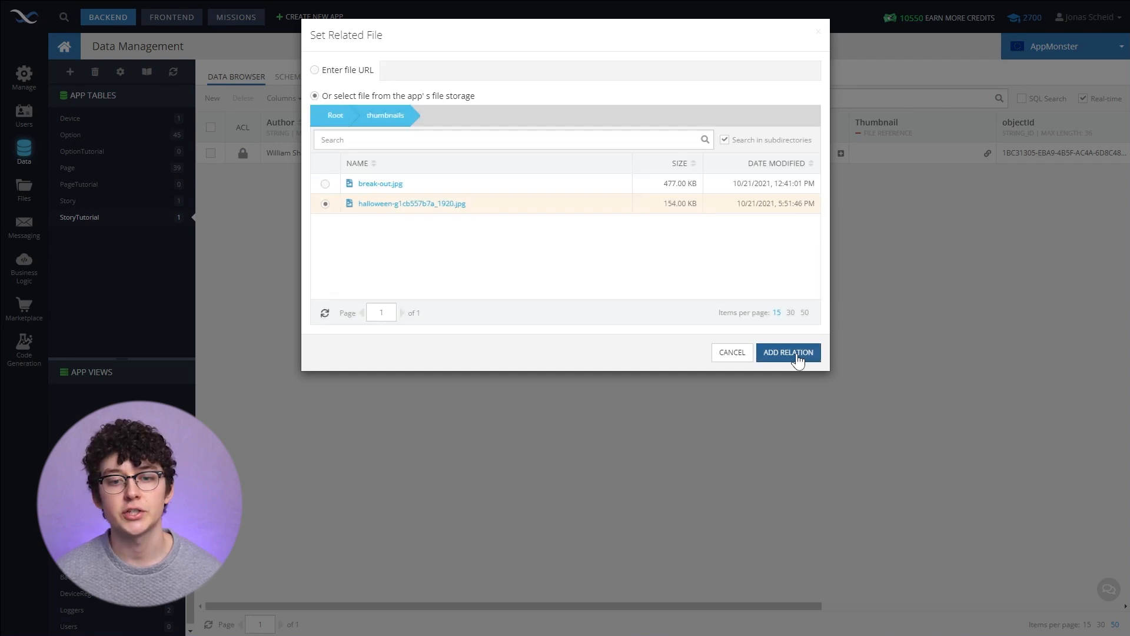
click(797, 355)
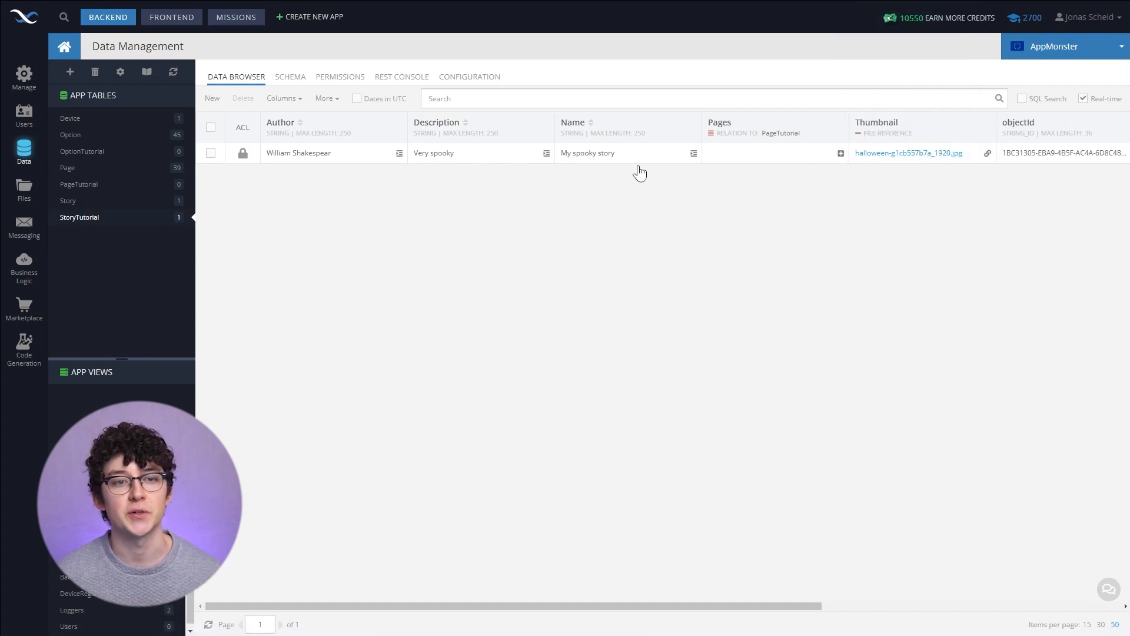
- Add a PageTutorial record with the text "This is the beginning of a very spooky story. What do you want to do?"
click(787, 155)
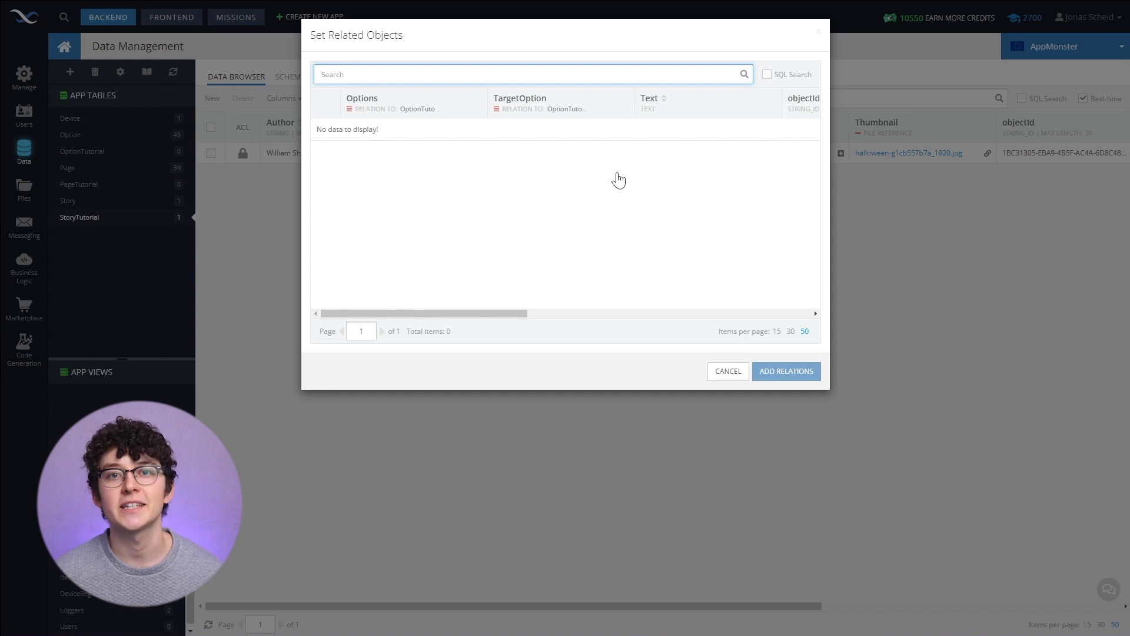
click(730, 372)
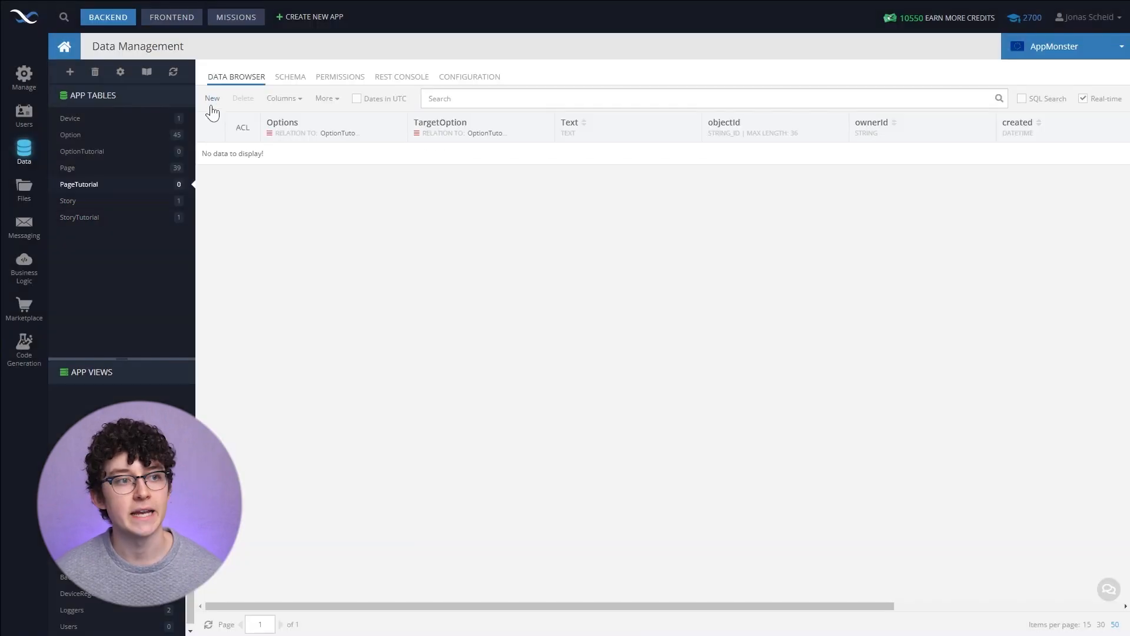
click(212, 99)
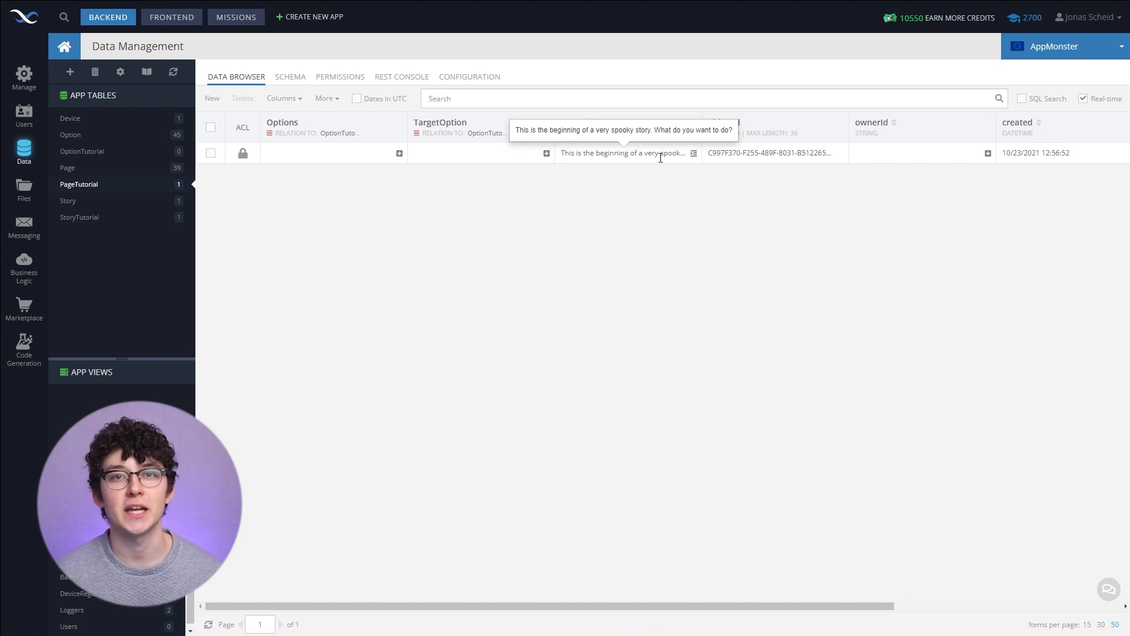
- Link the story record's Pages relation to the new PageTutorial page record
click(111, 221)
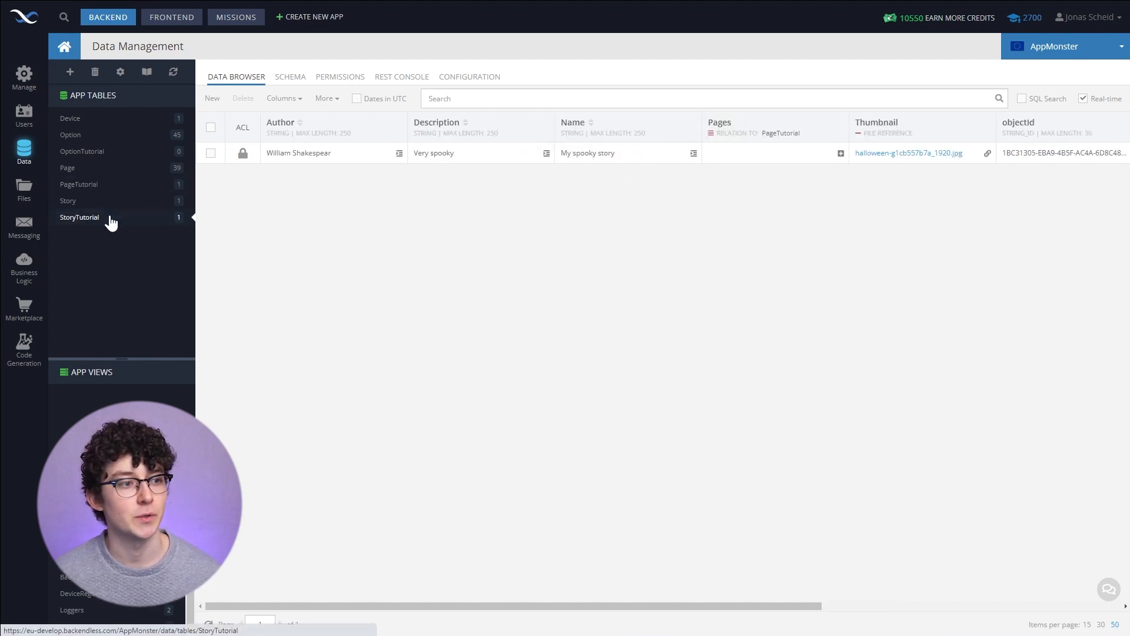
click(773, 157)
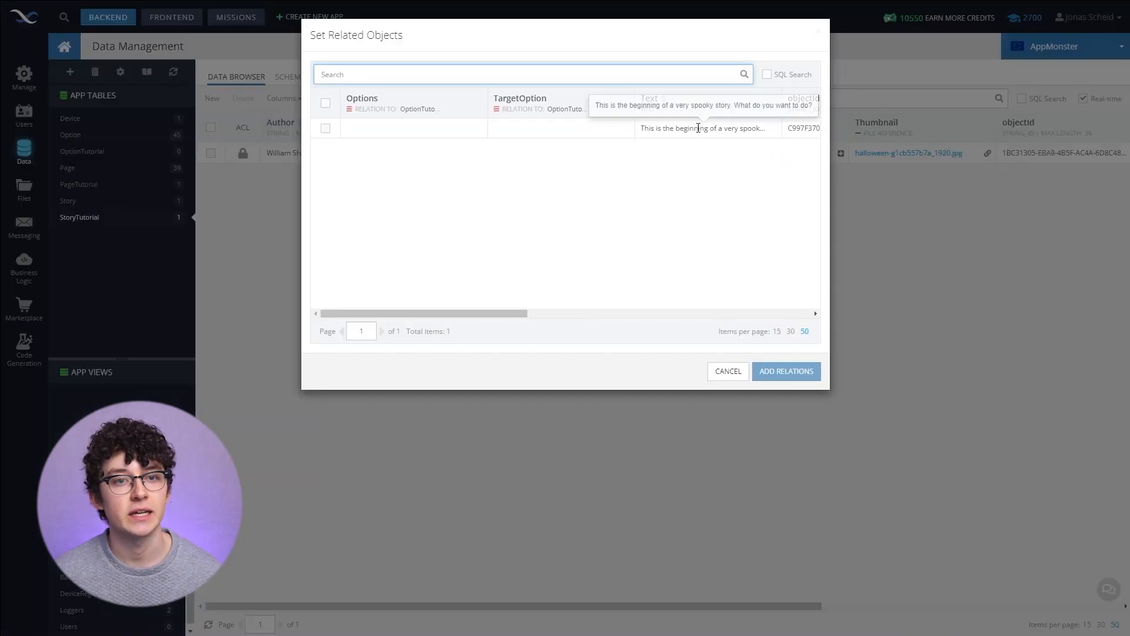
click(326, 128)
click(770, 372)
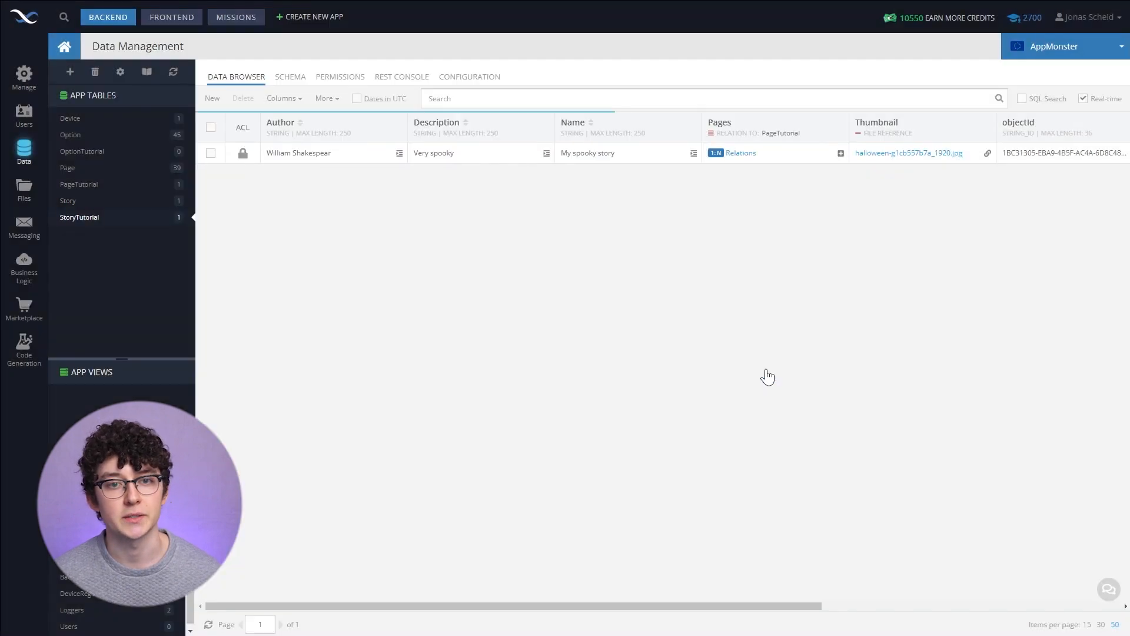
- Relate the page record's Options to both the Go right and Go left OptionTutorial records
click(79, 185)
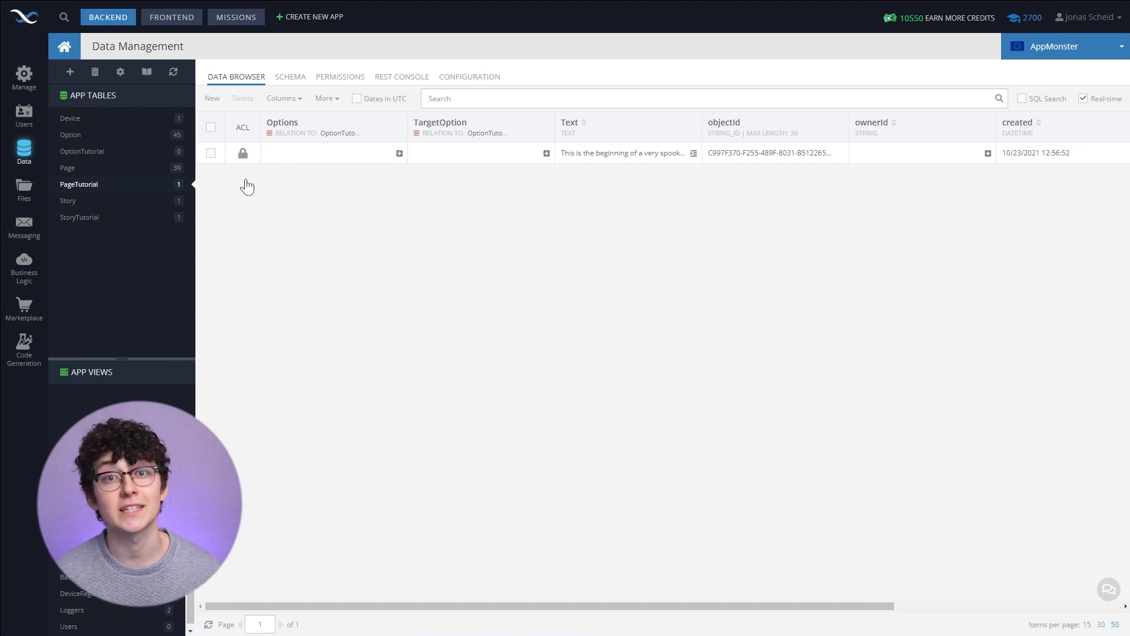
click(83, 149)
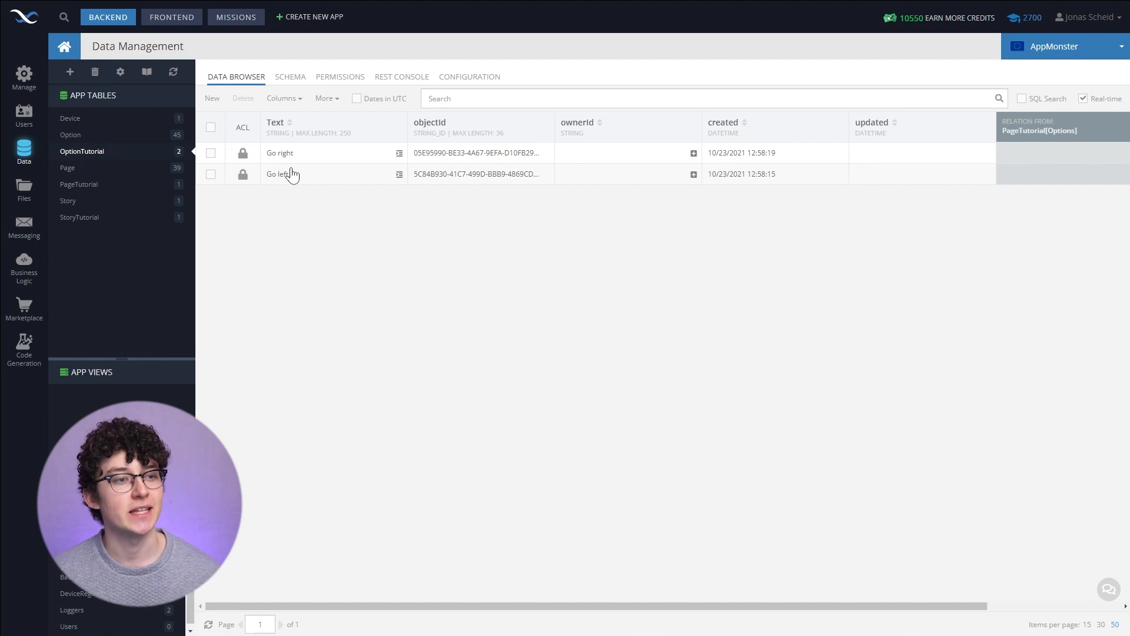
click(81, 185)
click(353, 157)
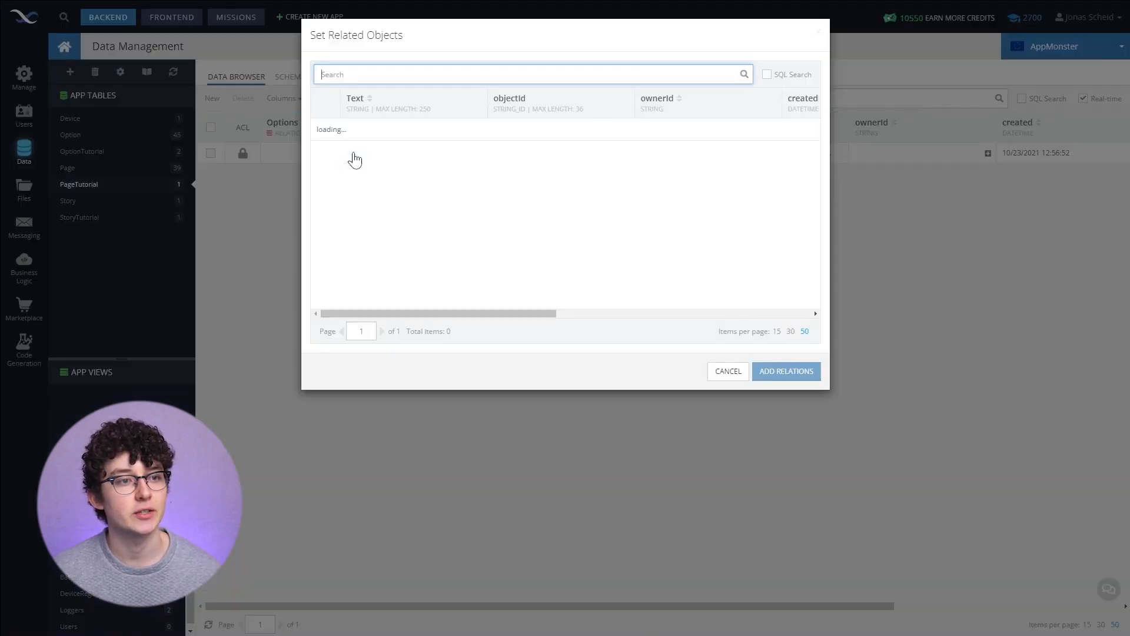
click(329, 130)
click(326, 150)
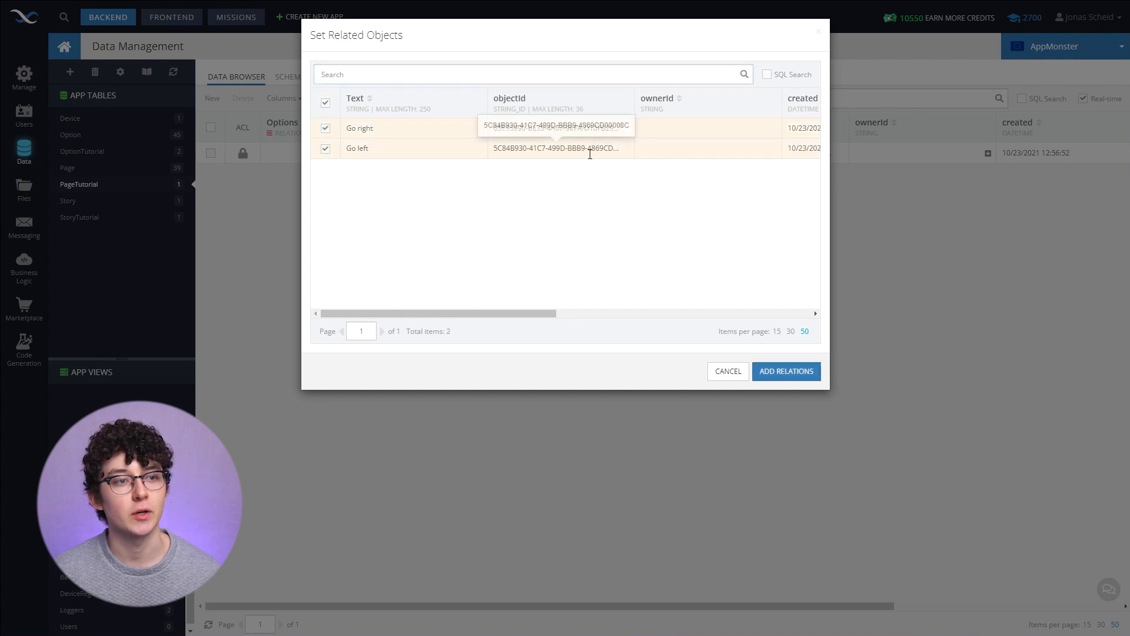
click(783, 371)
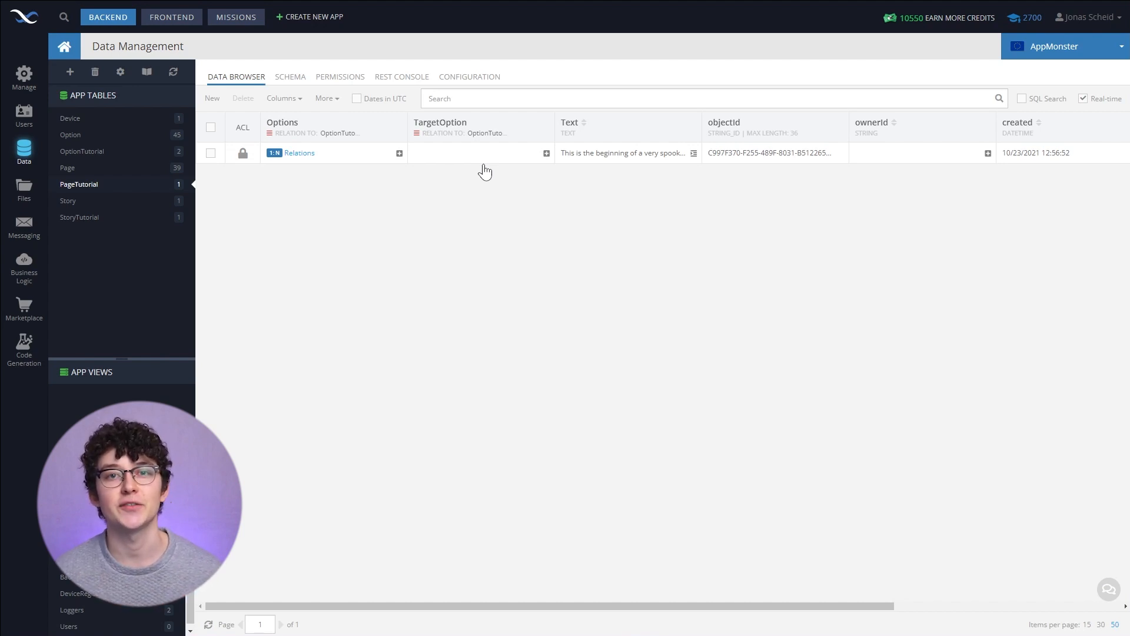
- Add a new OptionTutorial record with the text "First page indicator"
click(299, 153)
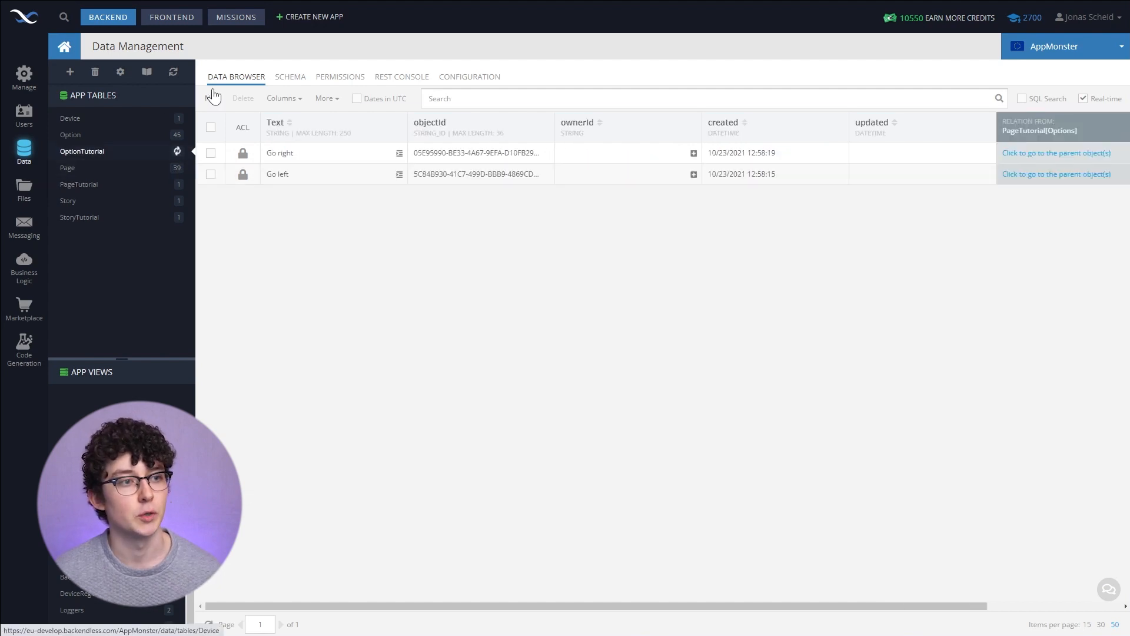
click(212, 98)
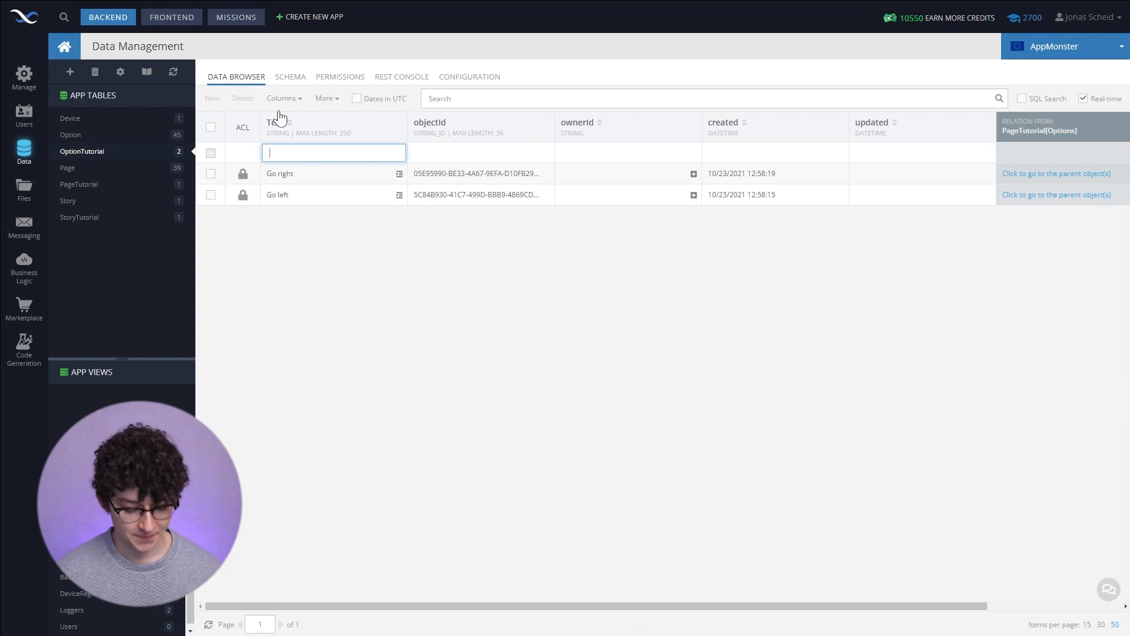
- Set the page record's TargetOption relation to the First page indicator option
click(129, 186)
click(486, 160)
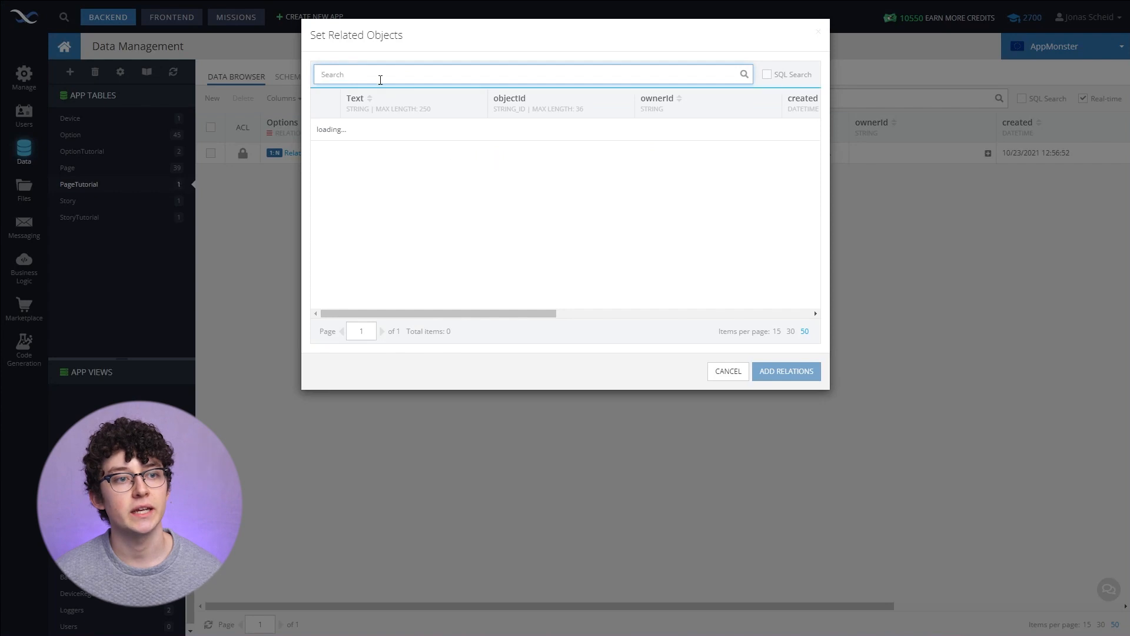
click(325, 128)
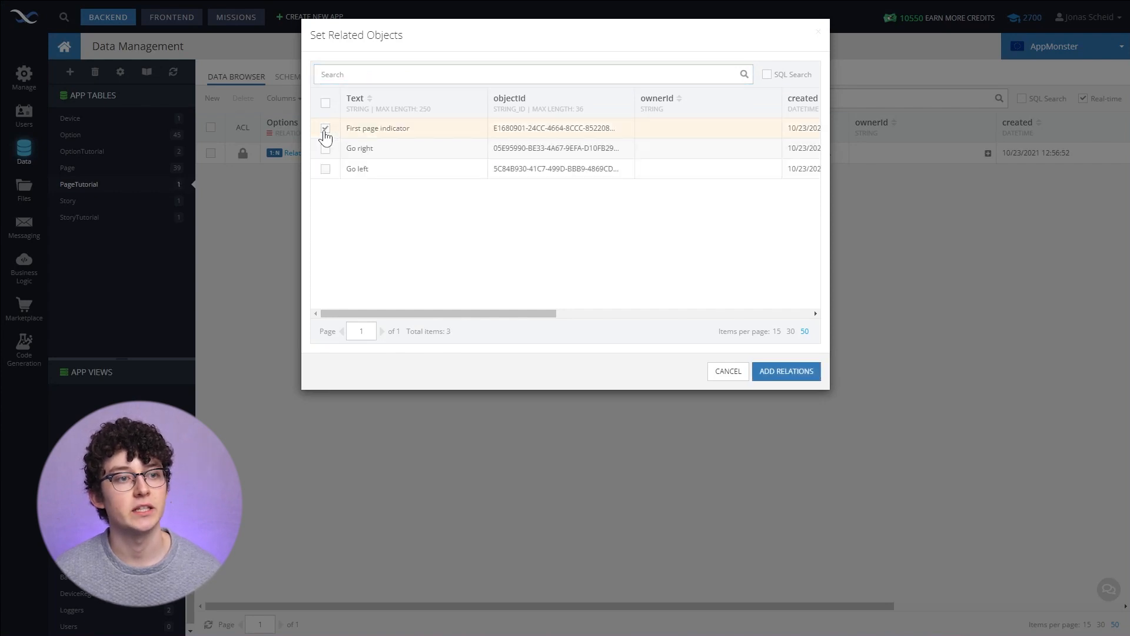
click(793, 376)
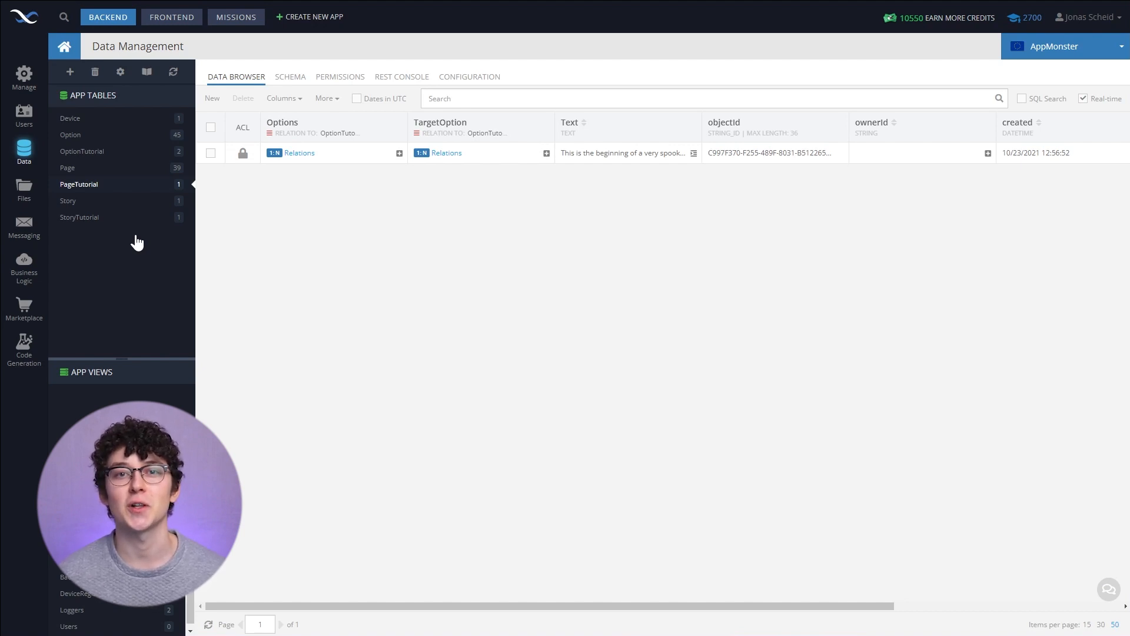
- Add an OptionFirstPage column to StoryTutorial as a one-to-one data object relationship to OptionTutorial
click(127, 218)
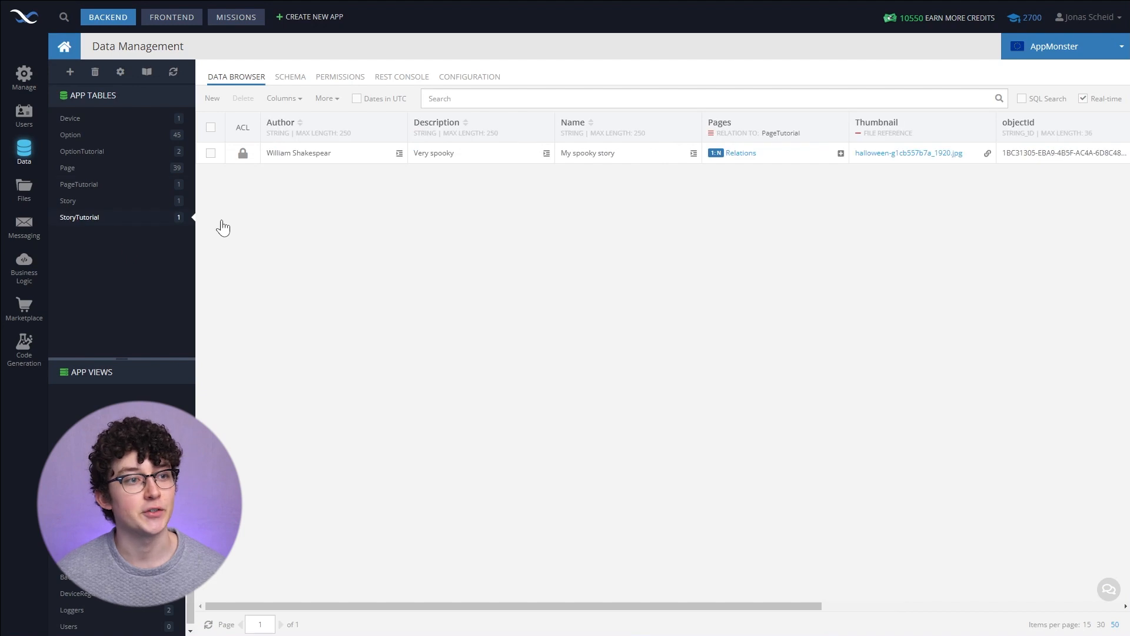
click(301, 78)
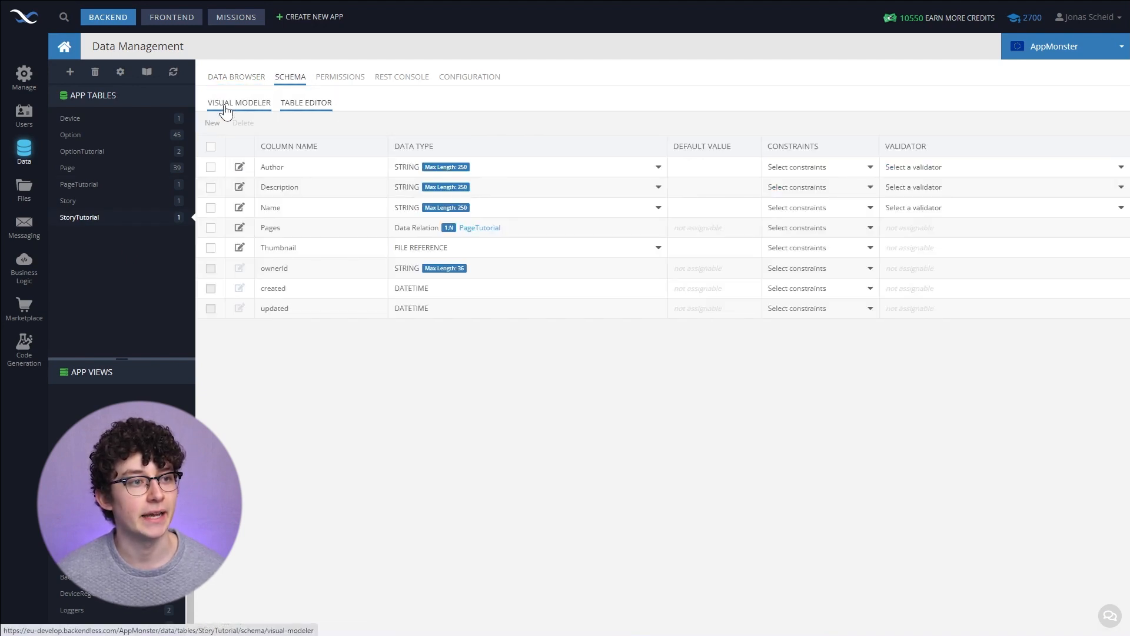
click(213, 123)
text(OptionFirstPage)
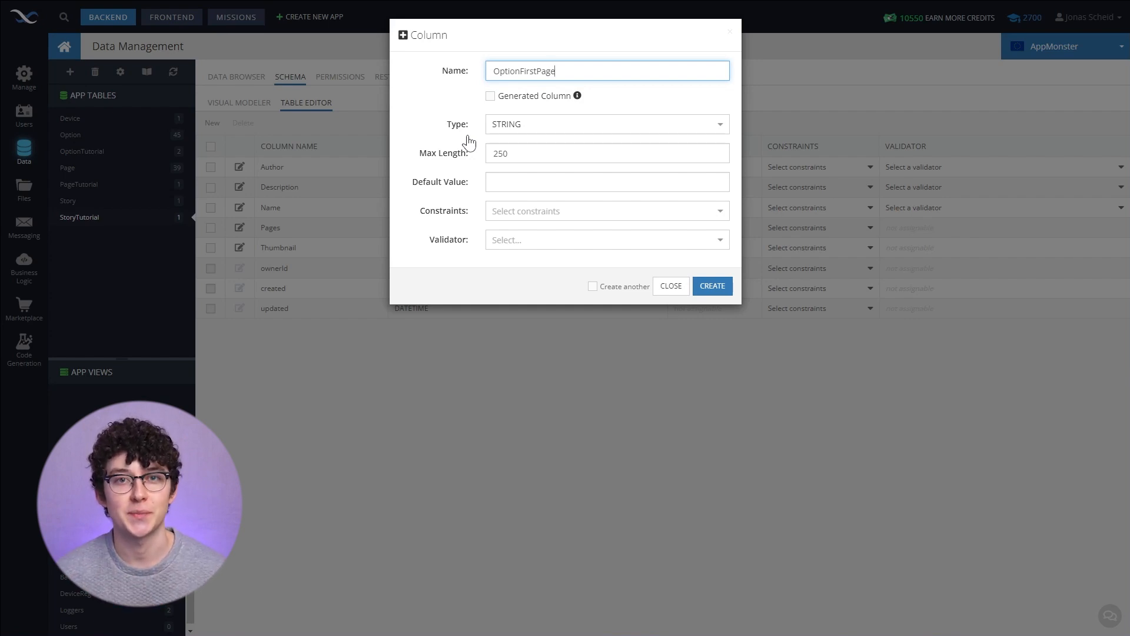
click(488, 125)
scroll(560, 175, down, 4)
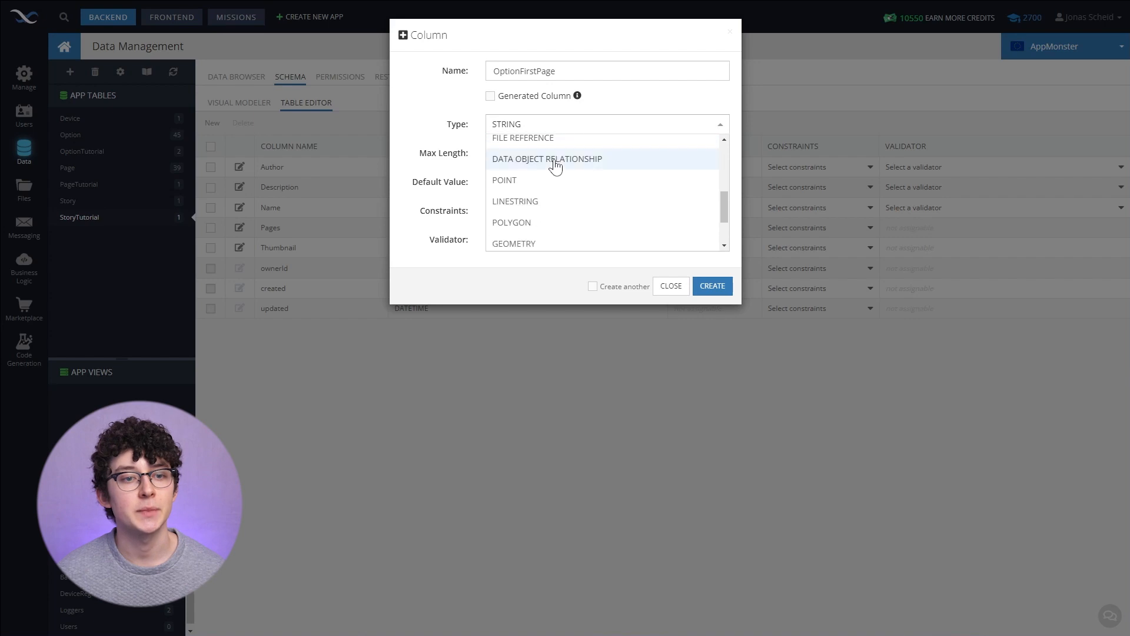
click(553, 166)
click(533, 165)
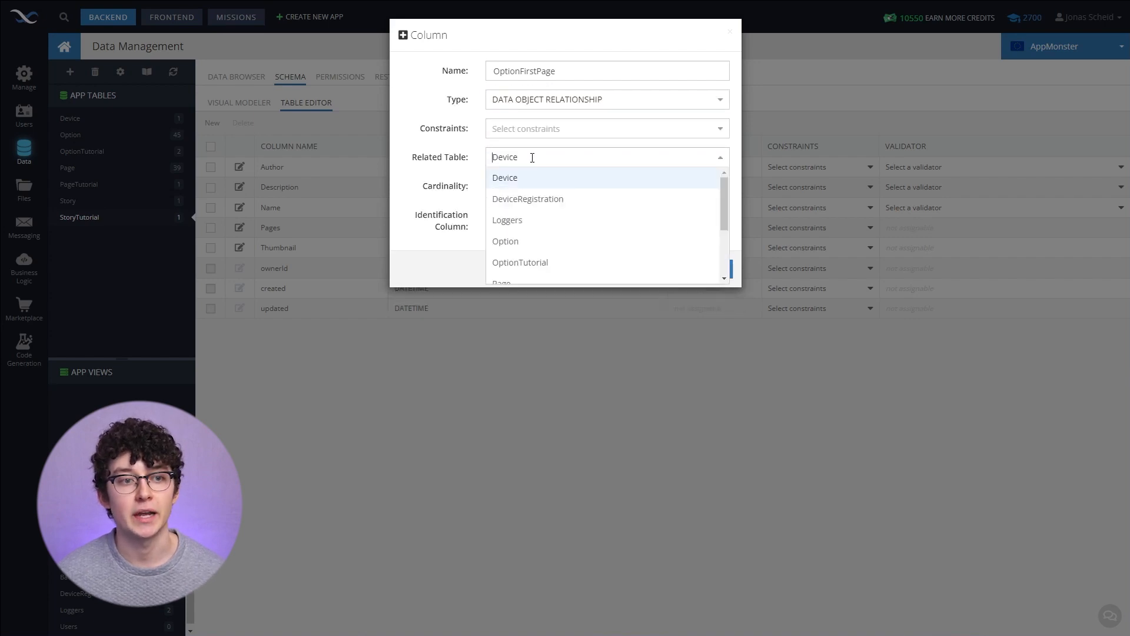
click(535, 265)
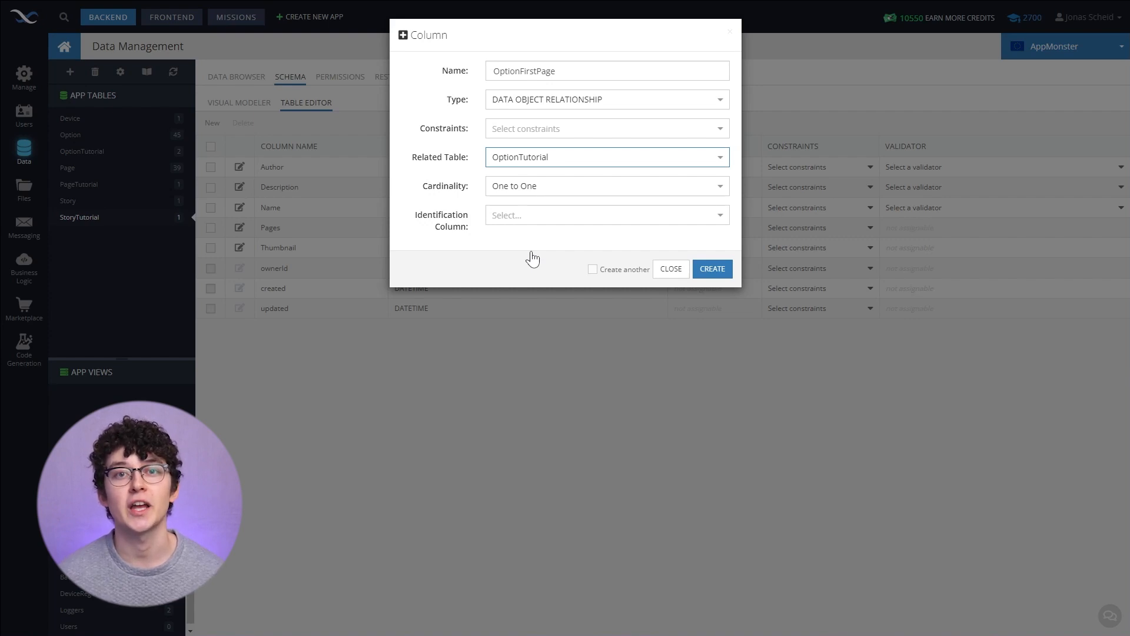
key(Return)
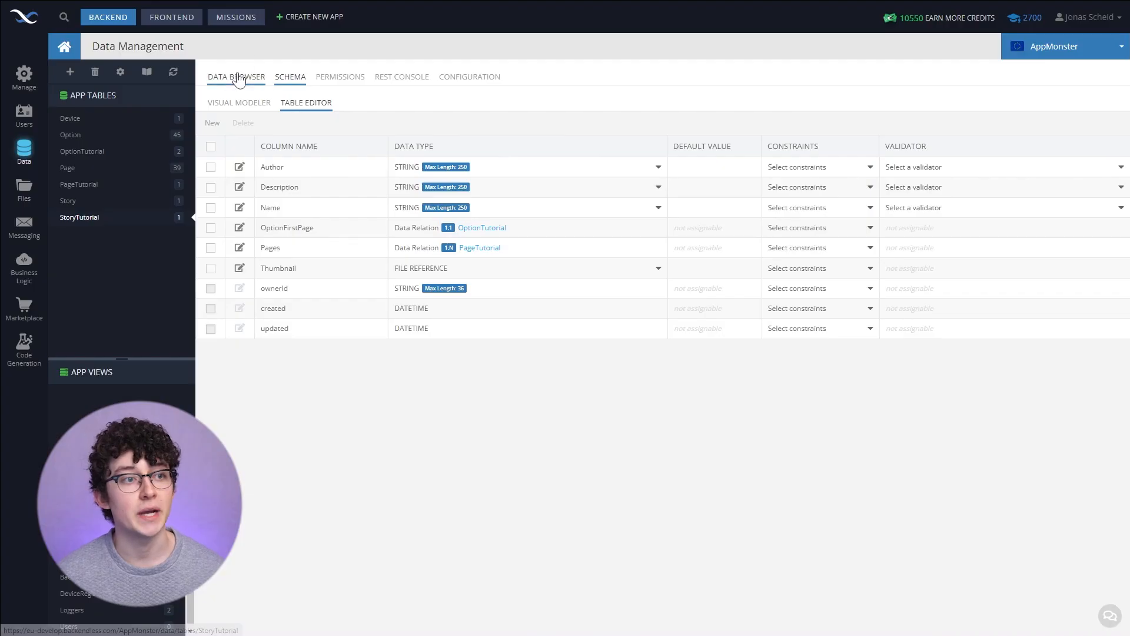
- Set the story record's OptionFirstPage relation to the First page indicator option
click(236, 77)
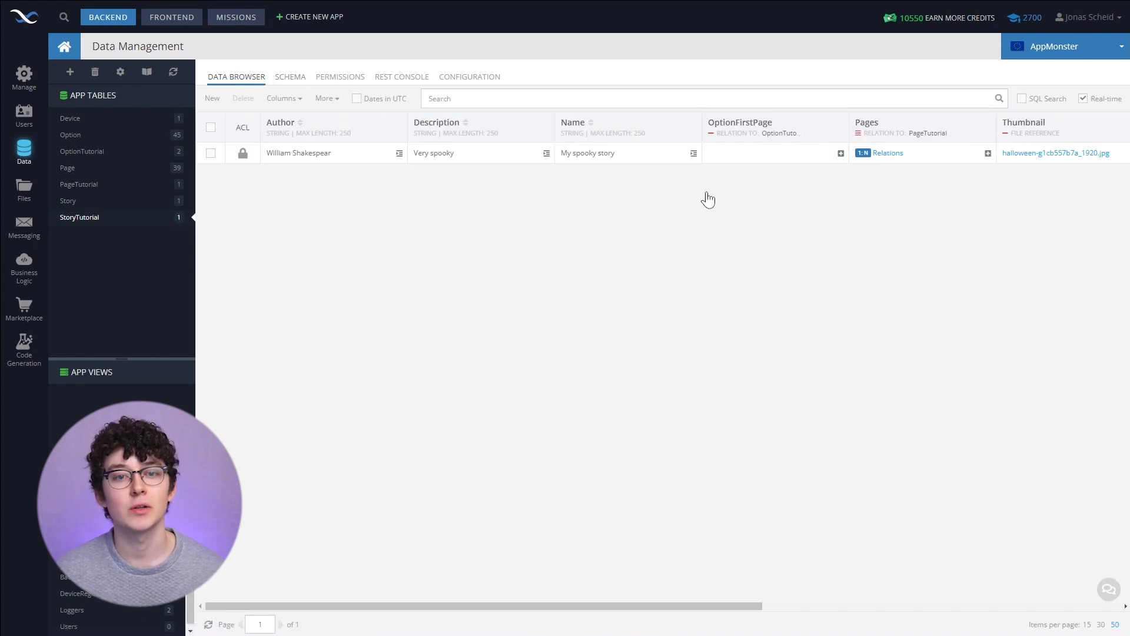
click(758, 166)
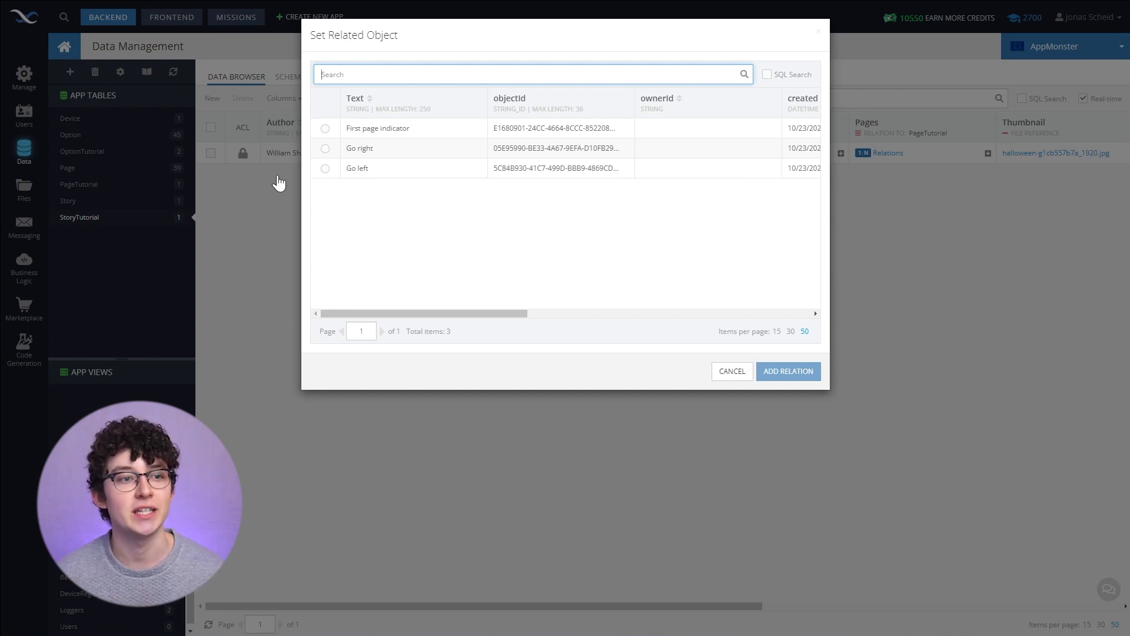
click(325, 128)
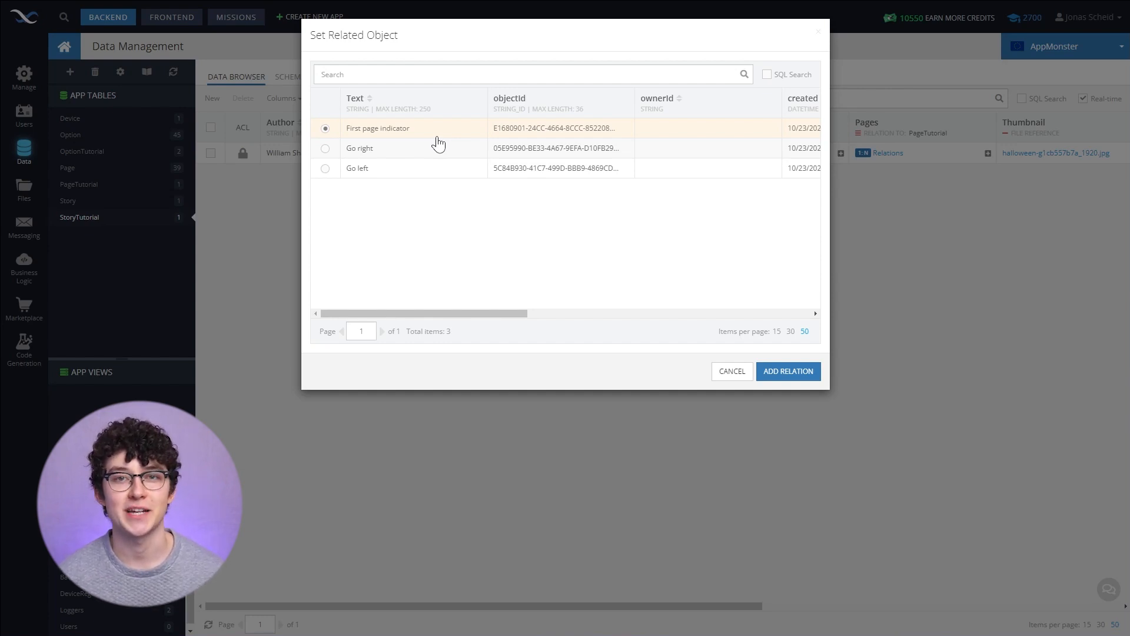
click(766, 373)
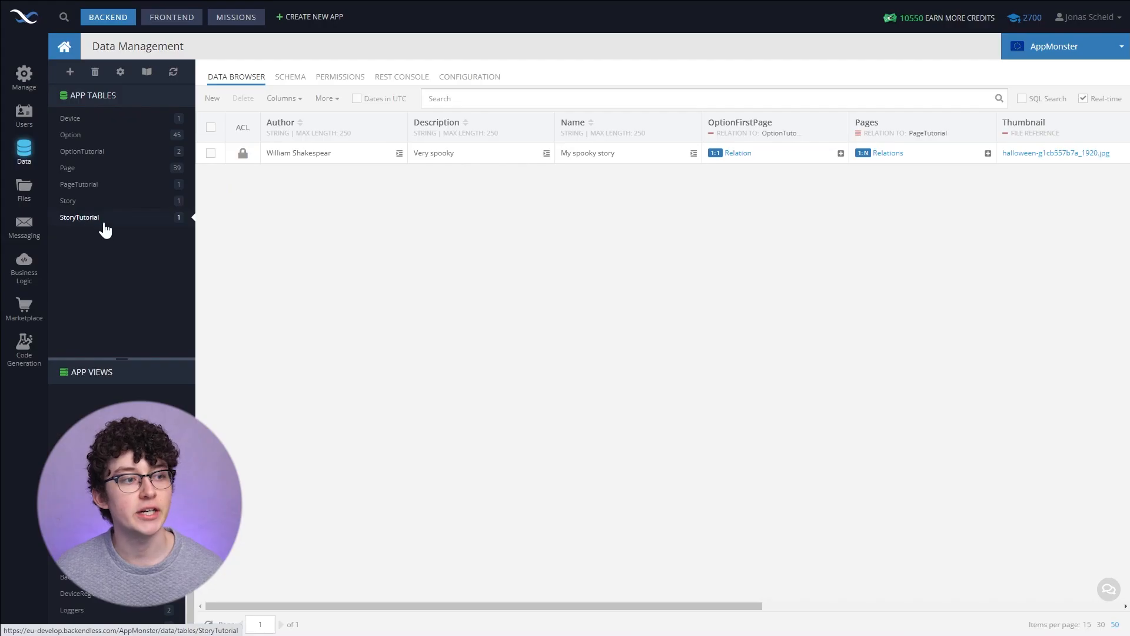
- Examine the StoryTutorial table schema and its relations in the visual modeler
click(285, 86)
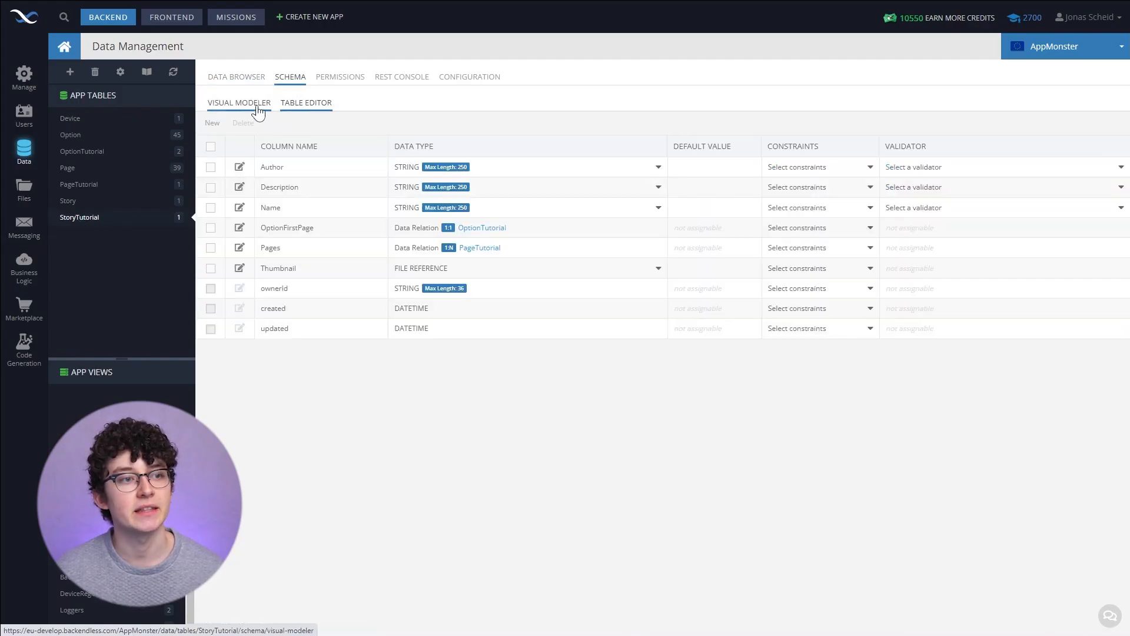
click(257, 104)
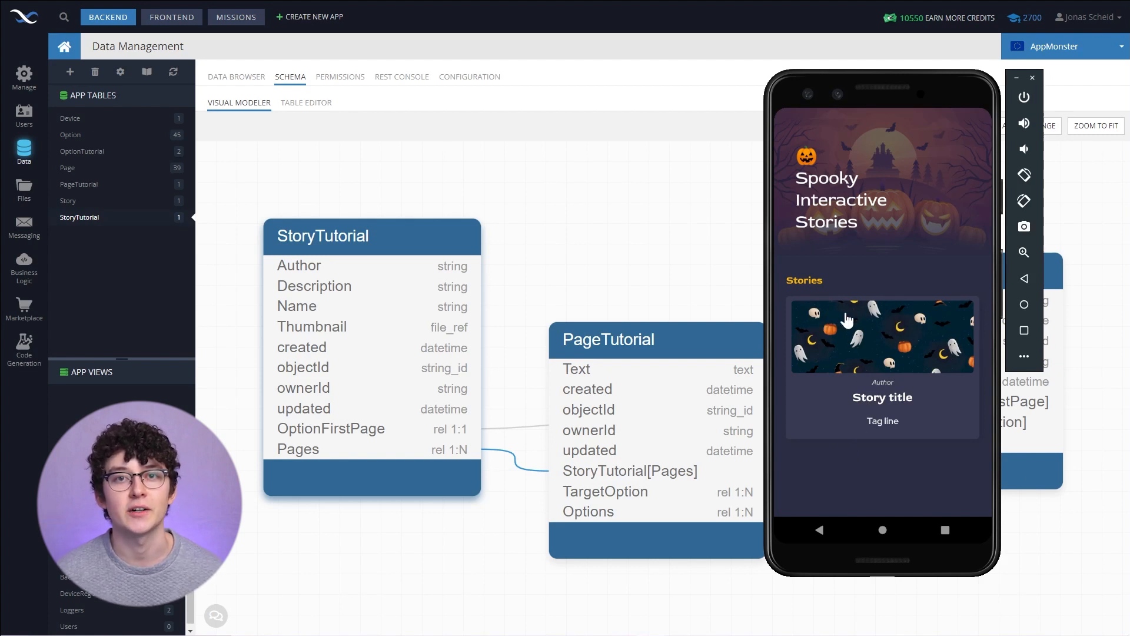
drag(864, 104, 995, 109)
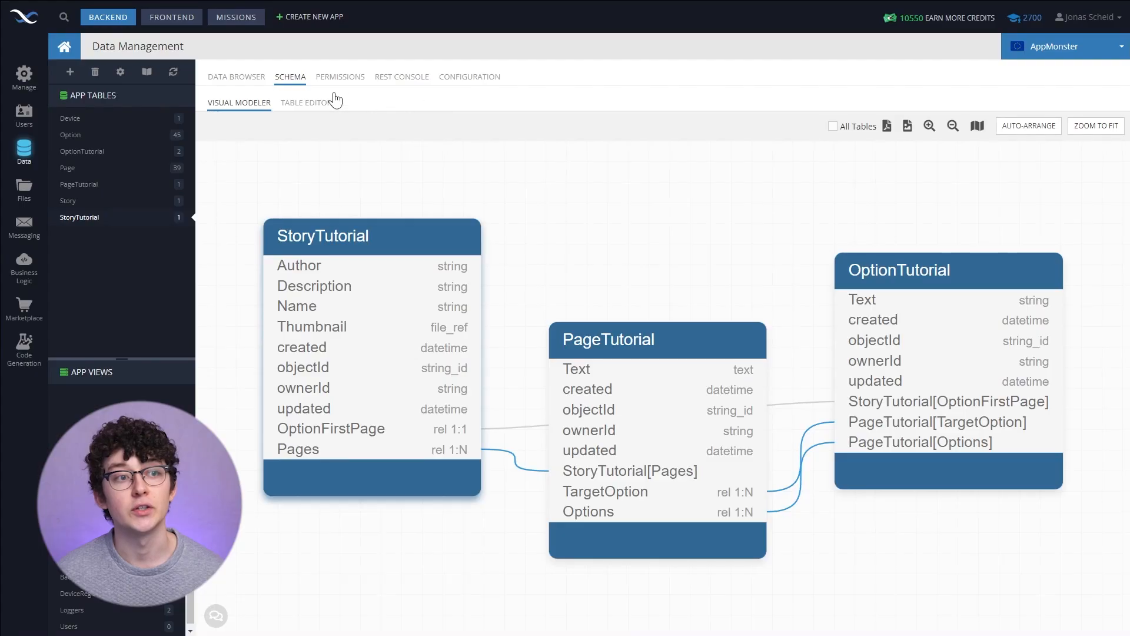
- In the REST console, show the full request URL for the Story table and send a GET request
click(392, 84)
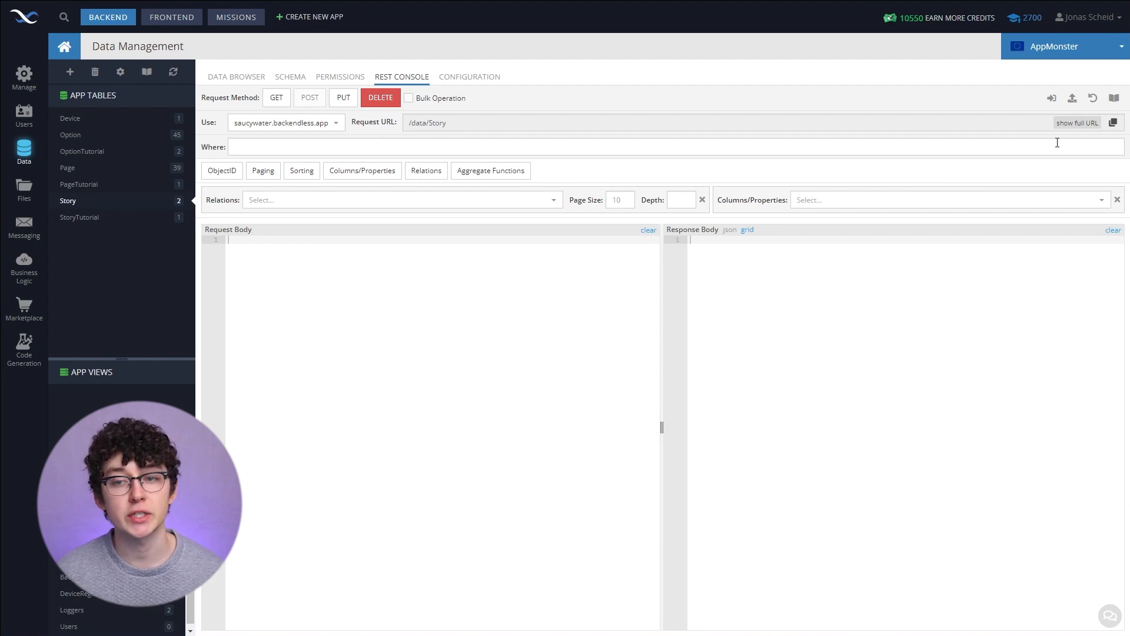
click(1066, 124)
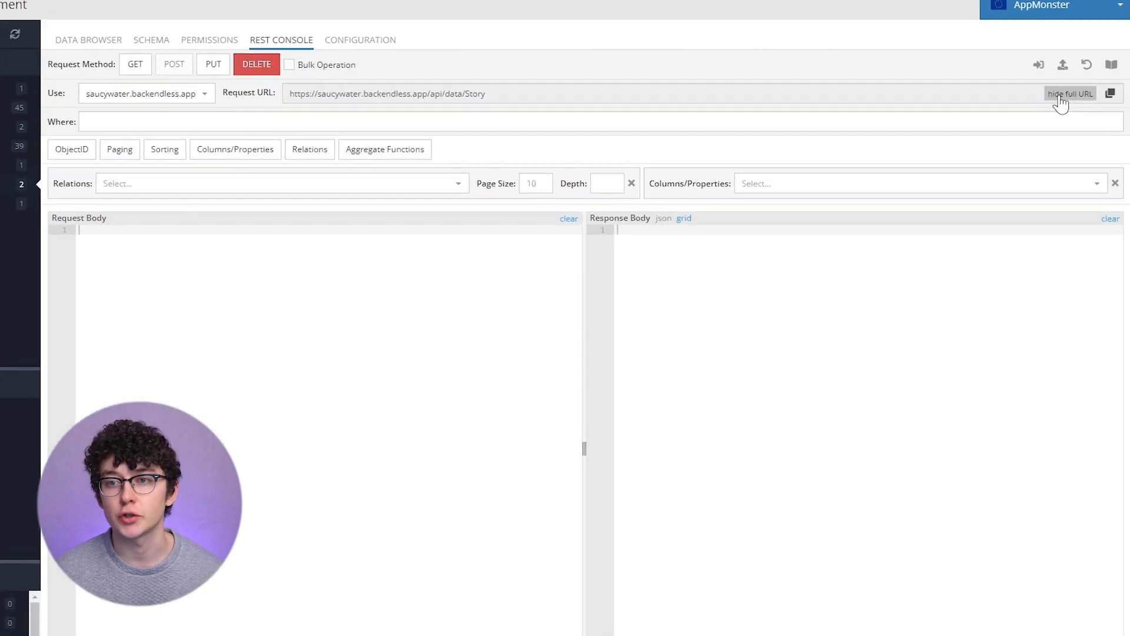
drag(487, 93, 266, 104)
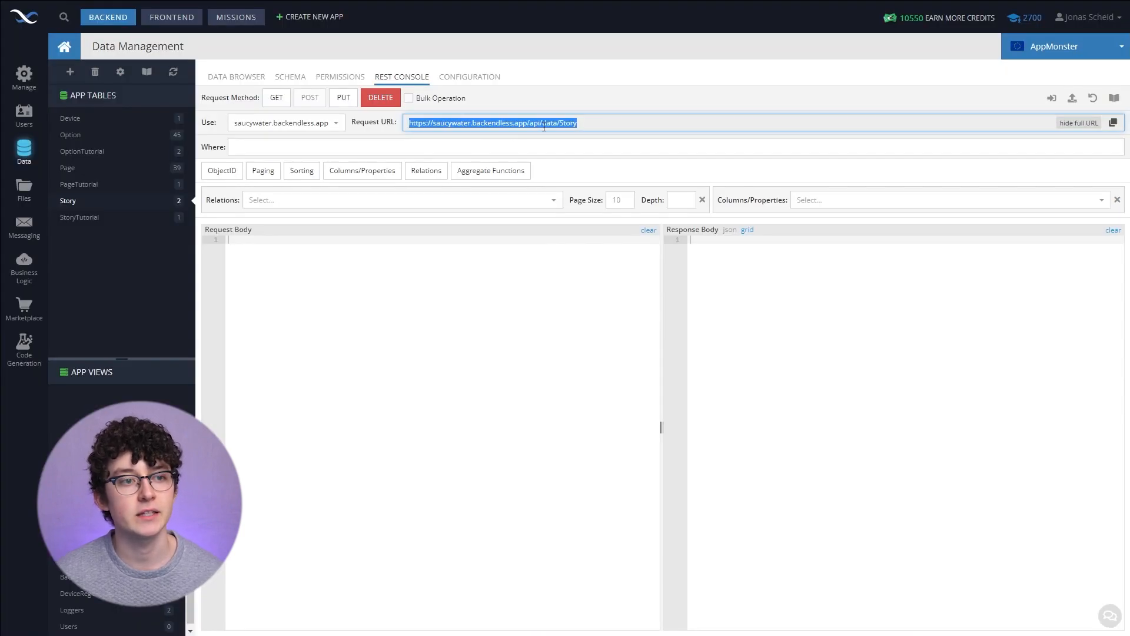
click(380, 78)
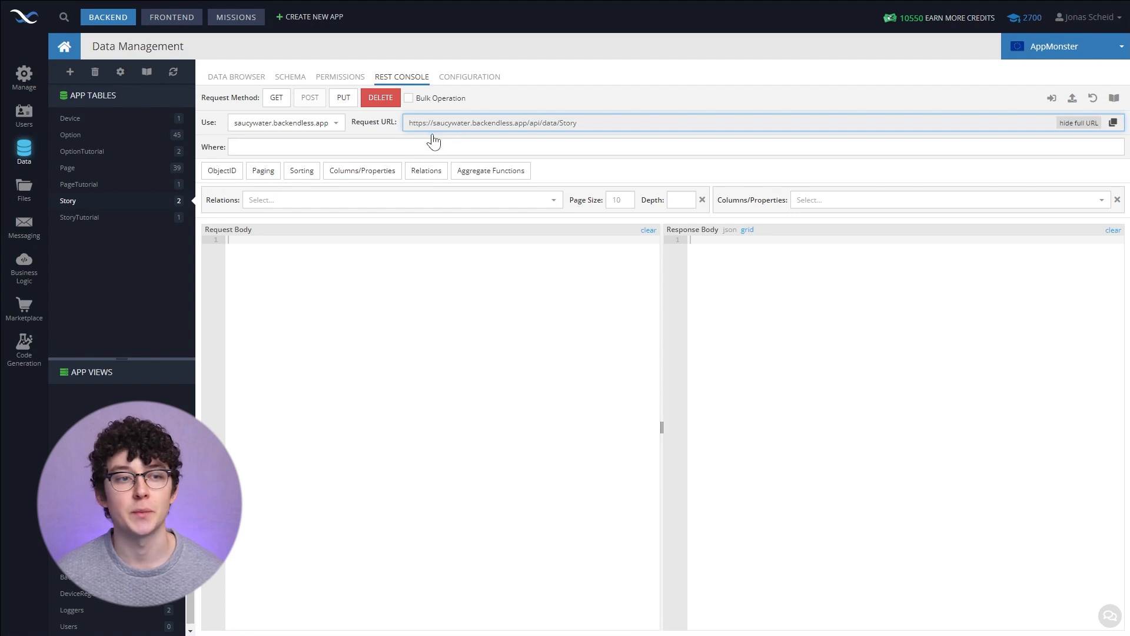
drag(430, 123, 471, 123)
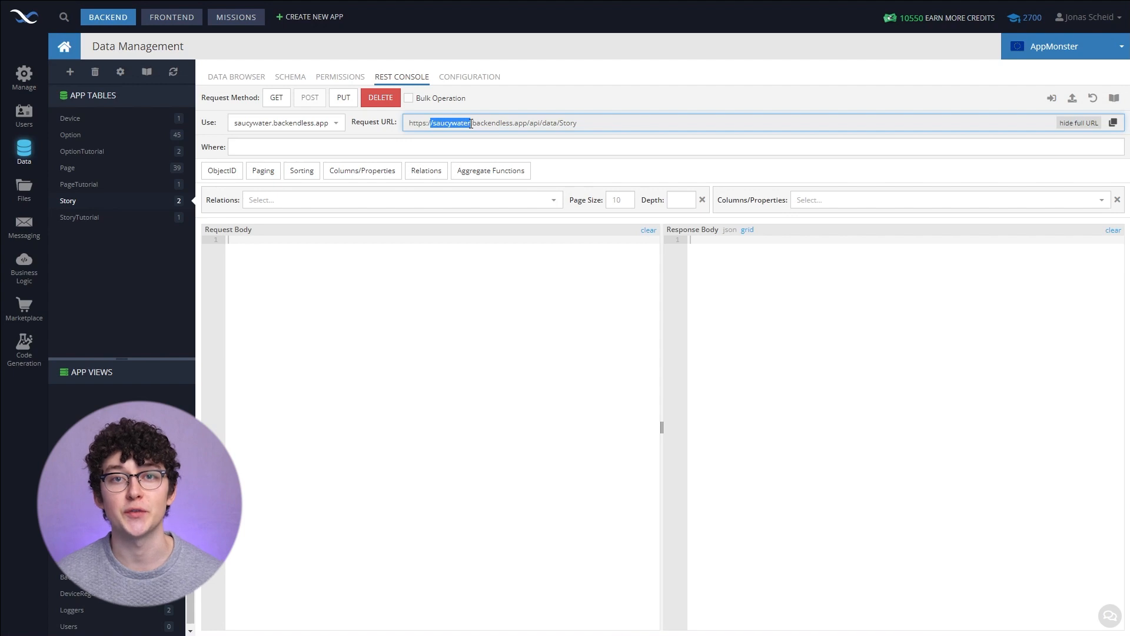
drag(595, 126, 409, 126)
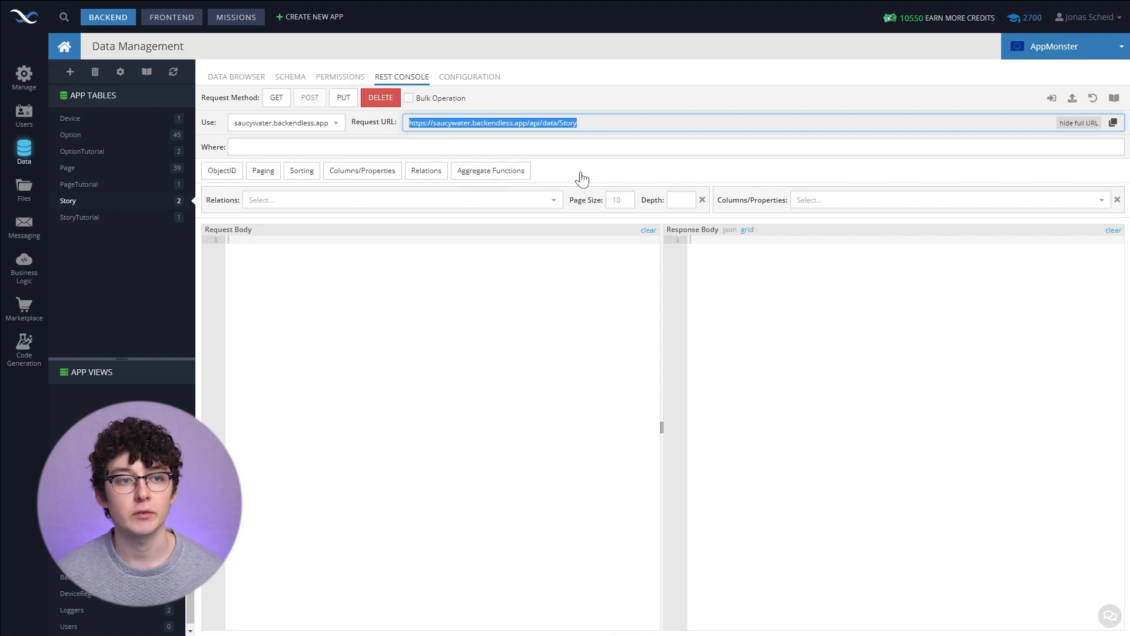
click(581, 144)
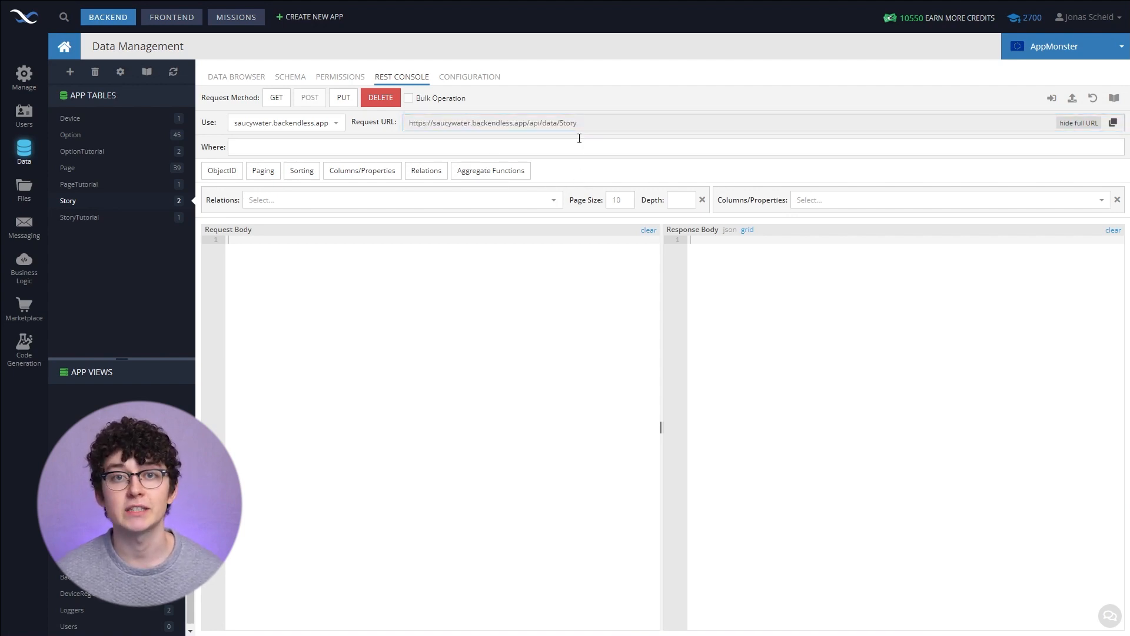
click(283, 102)
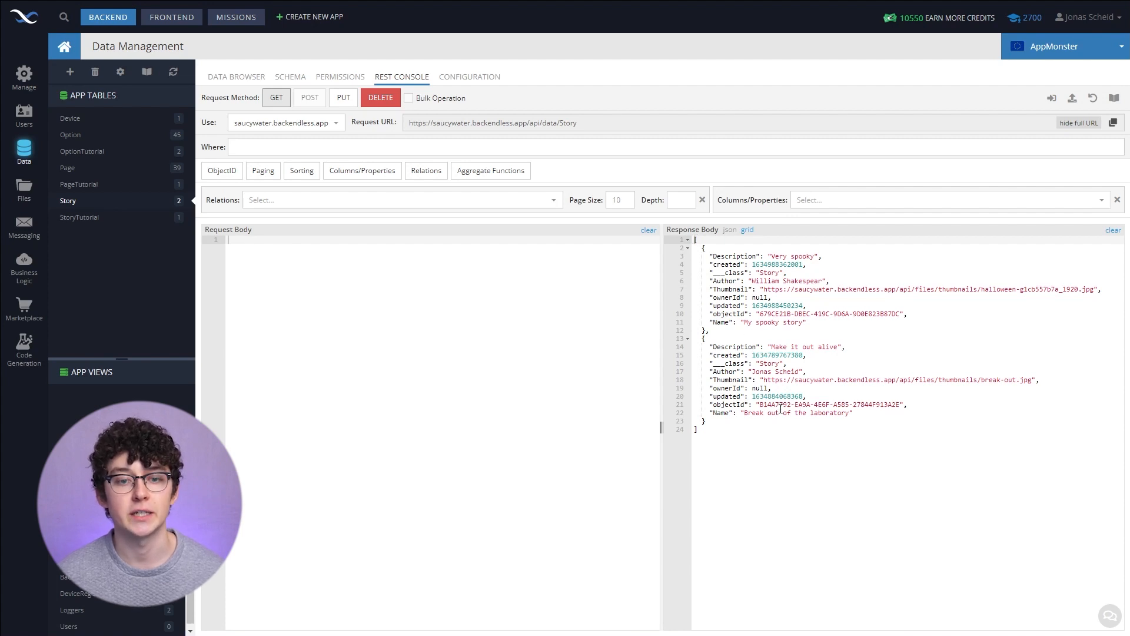
- Send a GET request for the Story table with the OptionFirstPage relation loaded
click(240, 88)
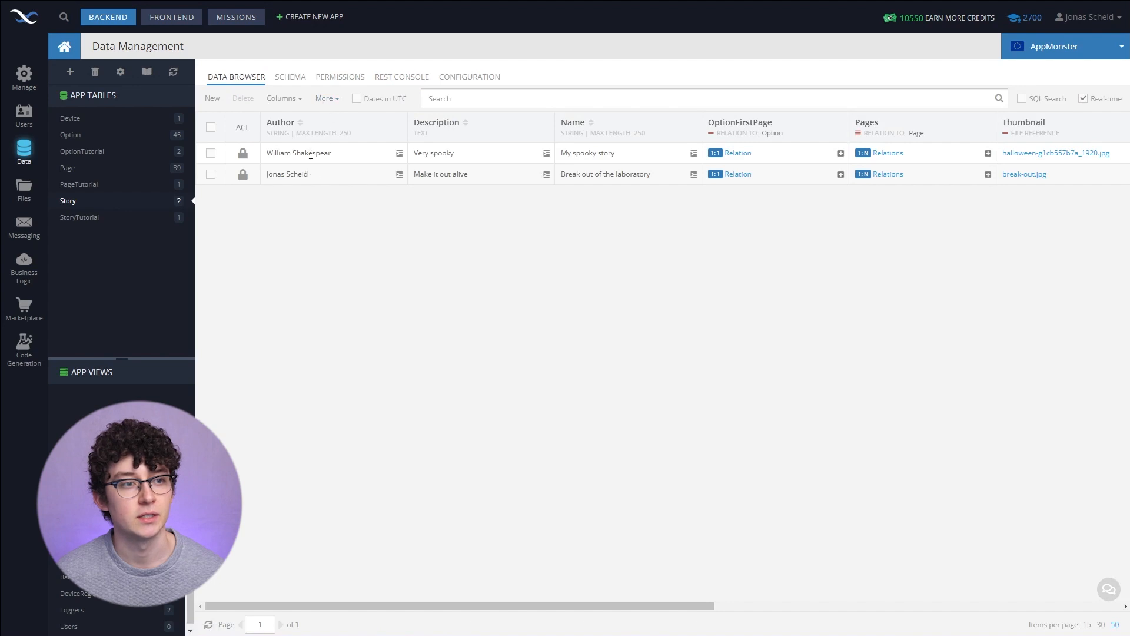
click(386, 77)
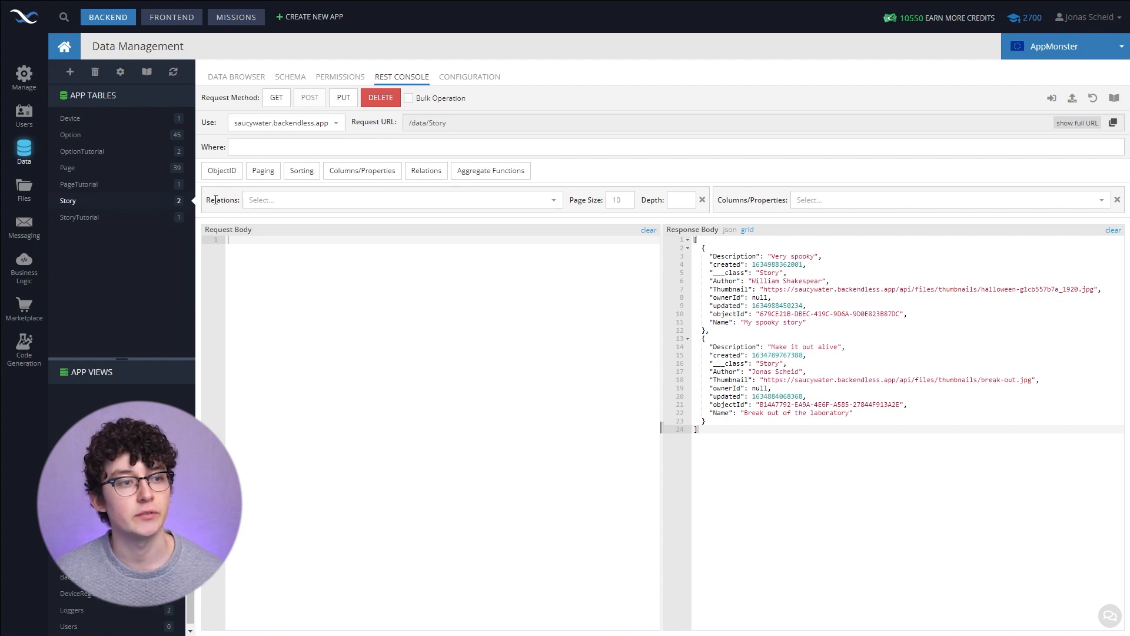
click(435, 172)
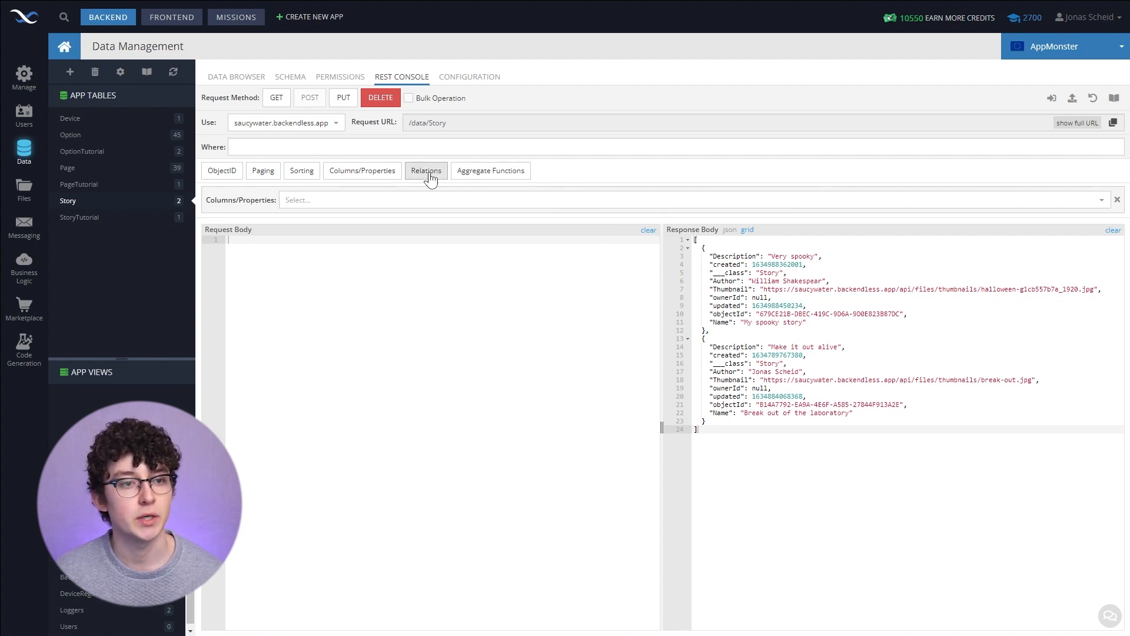
click(435, 171)
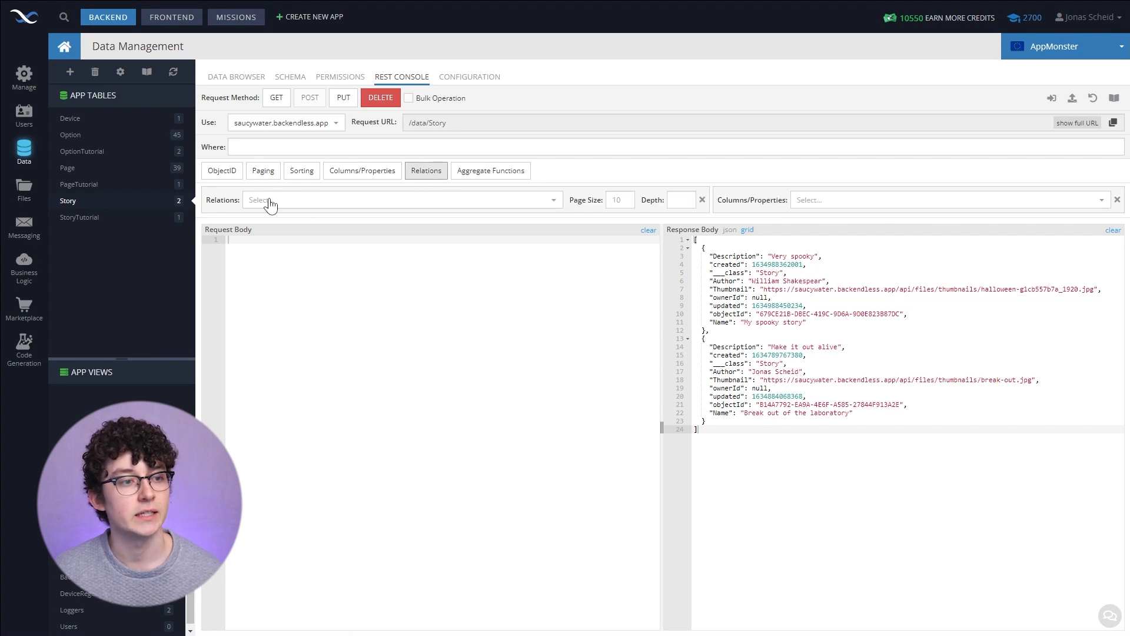
click(270, 201)
click(274, 217)
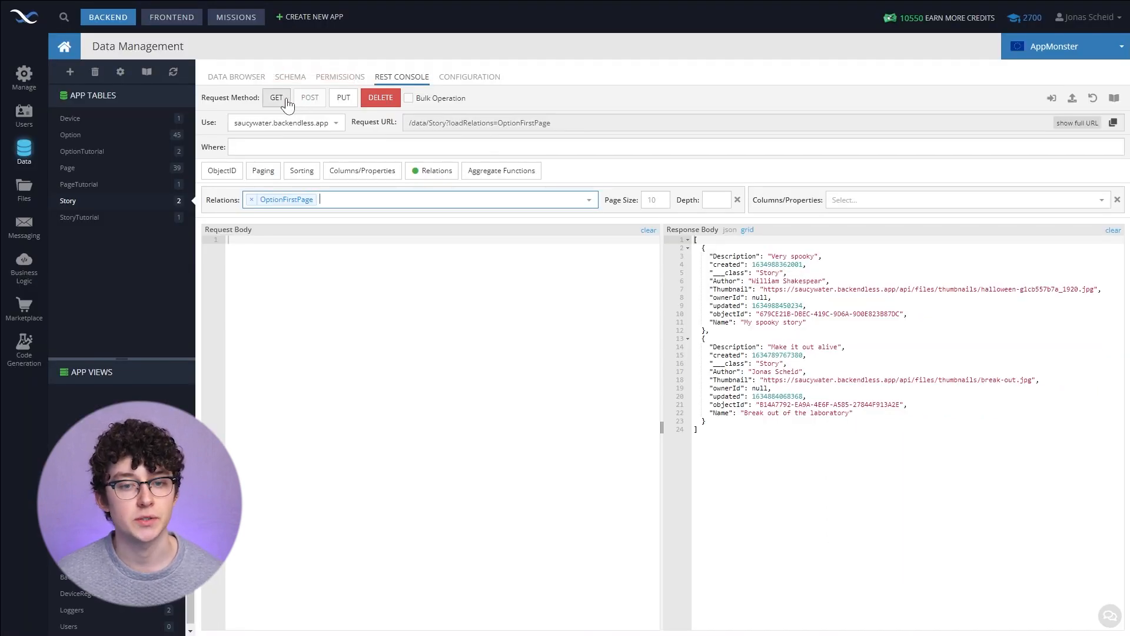
click(287, 104)
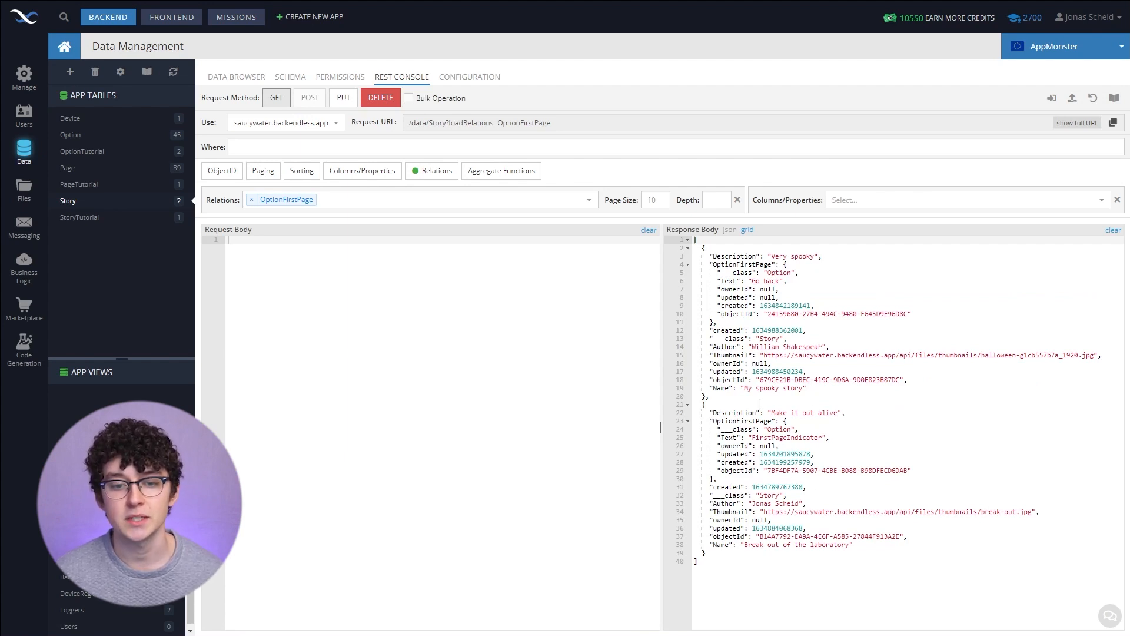
- Inspect the Story records' columns in the data browser and return to the REST console
click(714, 267)
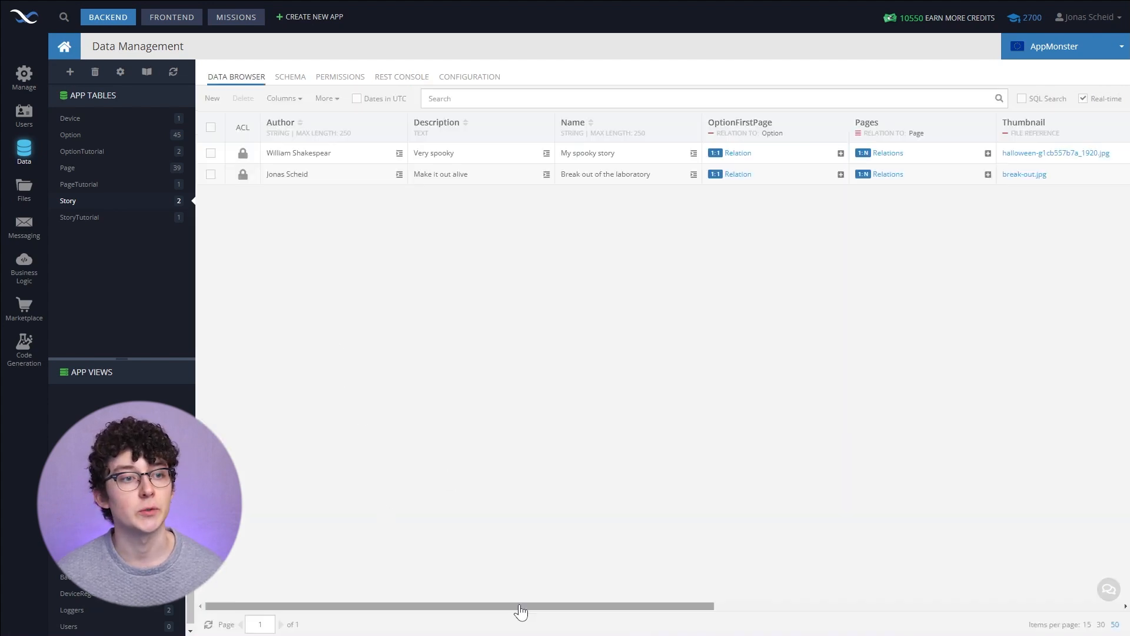
drag(519, 606, 831, 596)
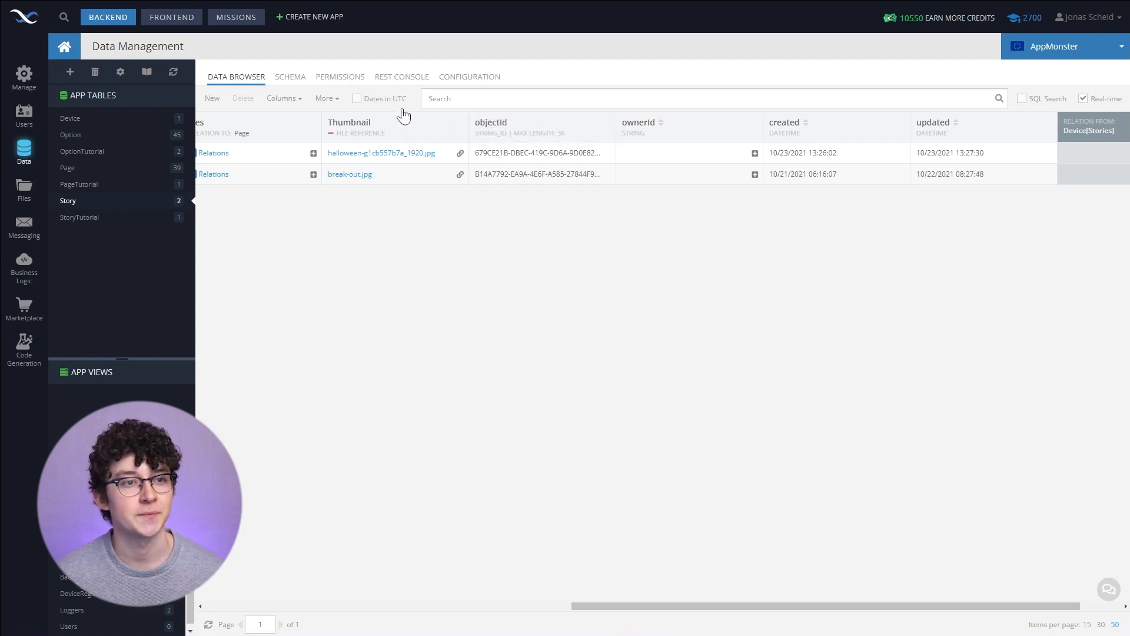
click(402, 76)
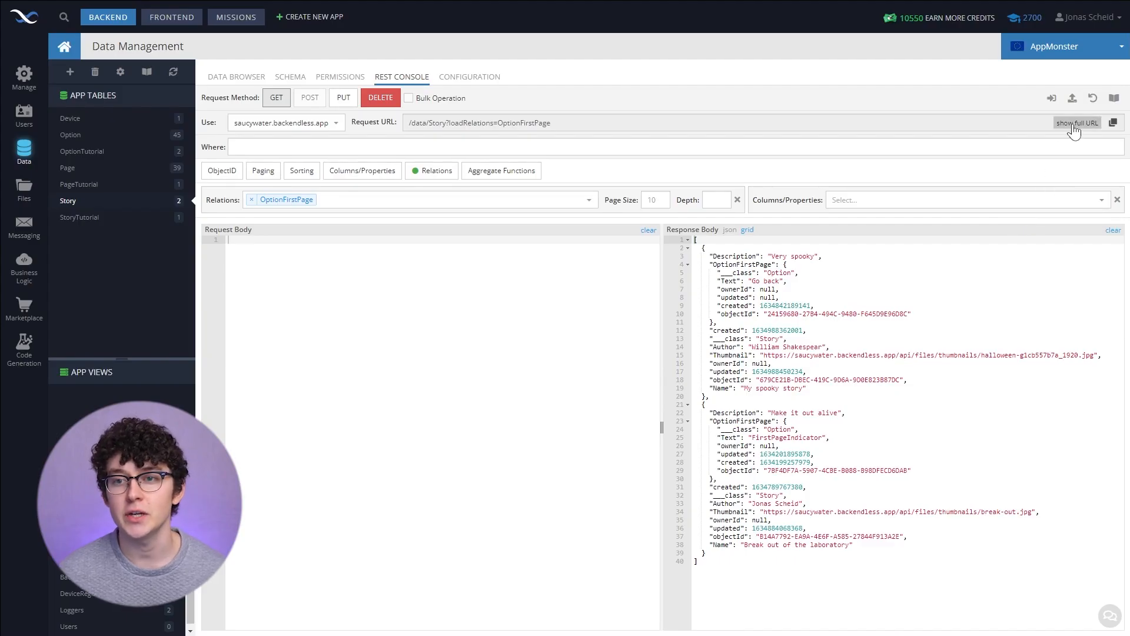
- Copy the full request URL with the OptionFirstPage relation to the clipboard
click(1074, 126)
drag(893, 123, 366, 139)
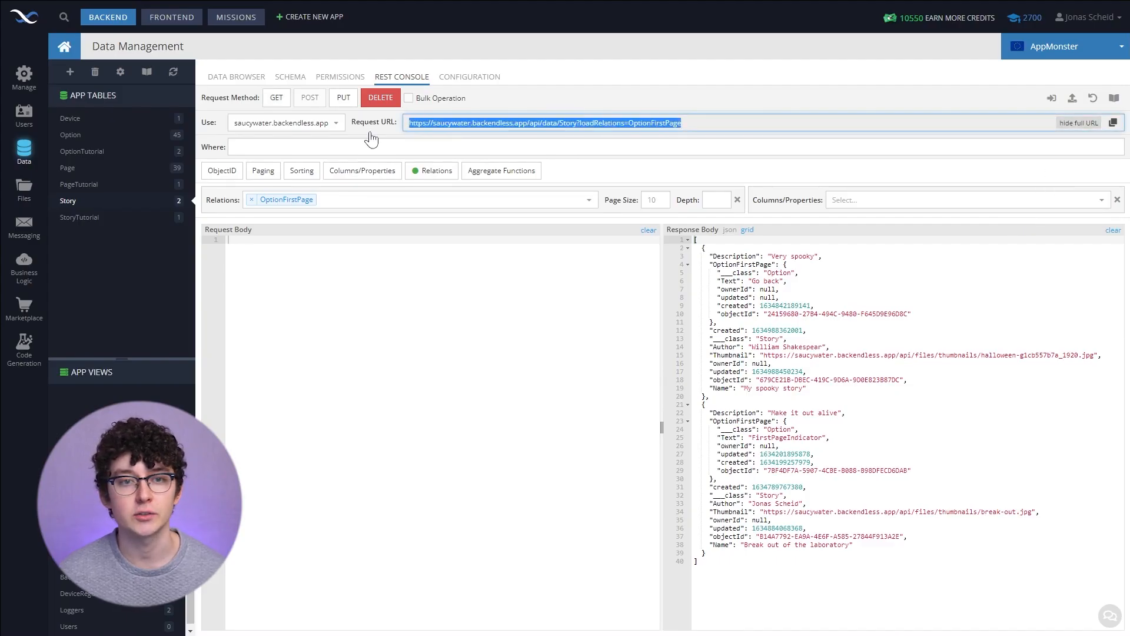
click(1113, 124)
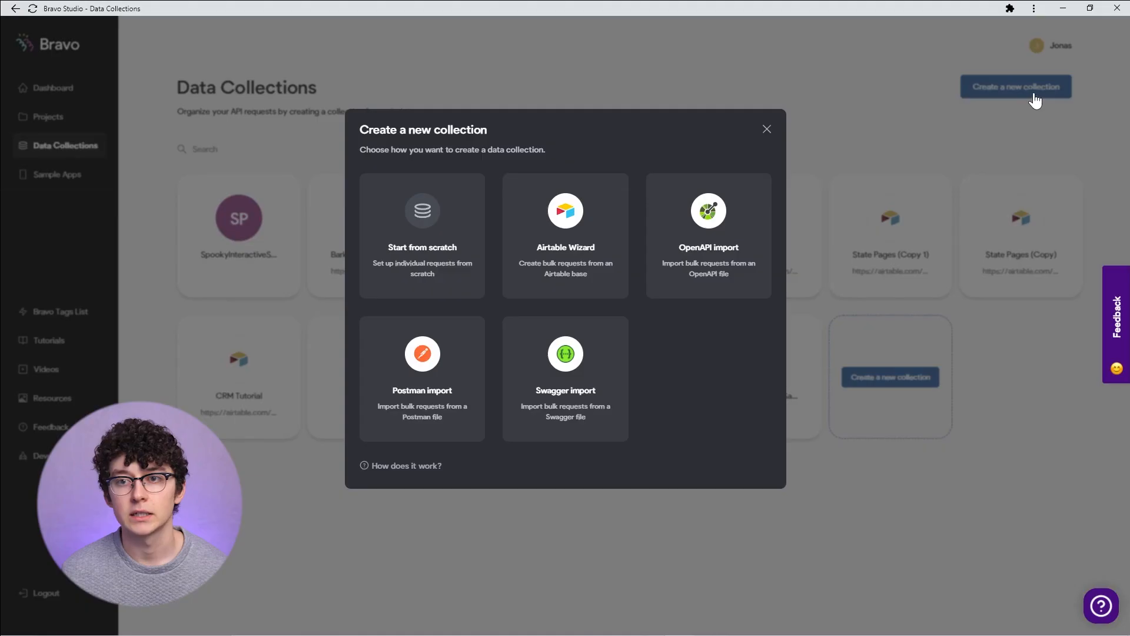
- In Bravo Studio, create a new data collection from scratch named SpookyStories
click(428, 235)
click(462, 177)
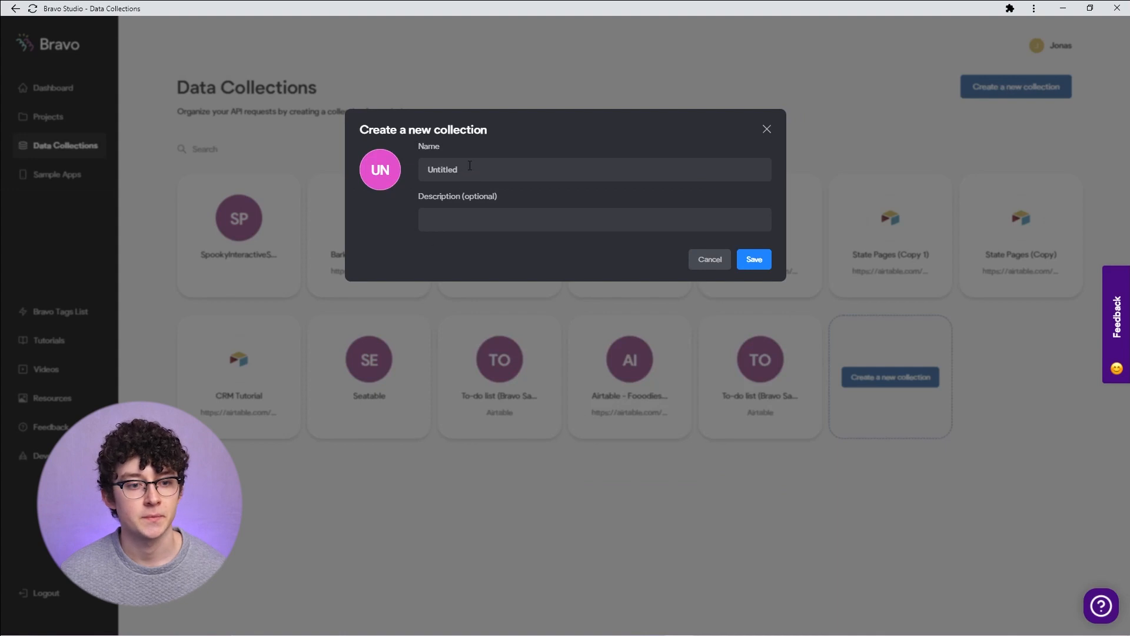
text(SpookyStories)
click(749, 260)
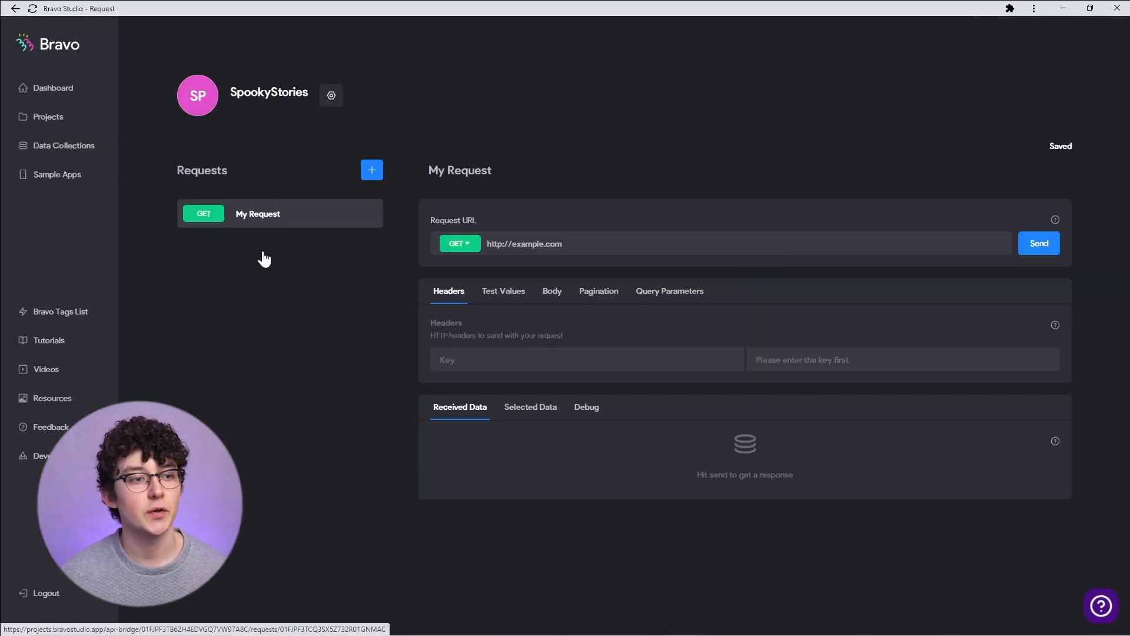
- Replace the request URL with the copied Backendless Story URL and send the request
drag(607, 245, 468, 248)
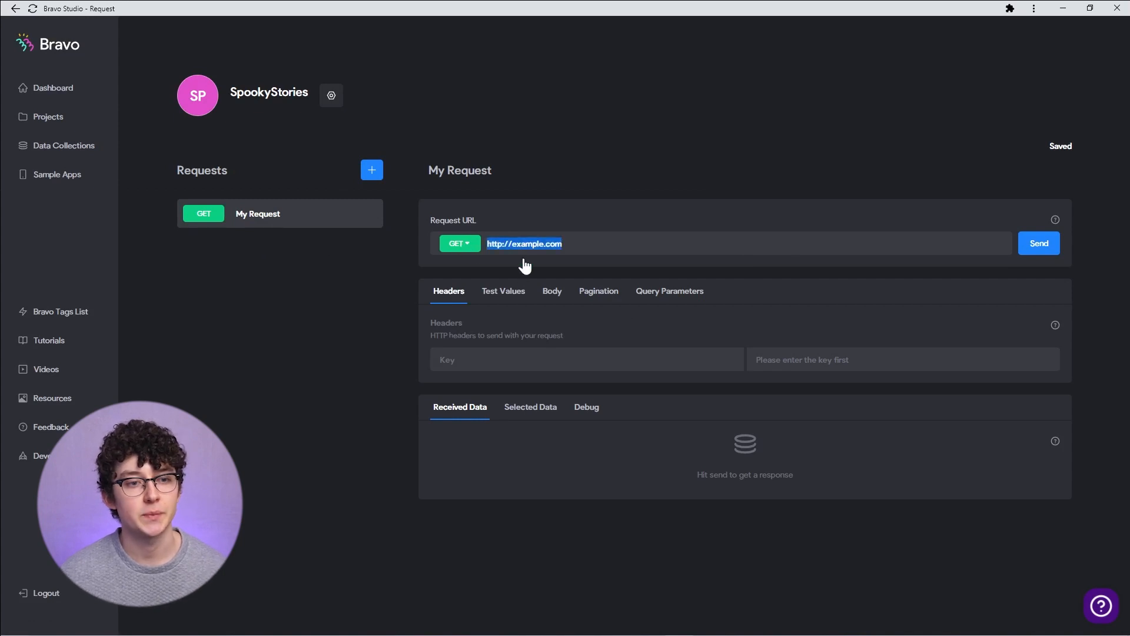
key(ctrl+v)
click(1039, 243)
- Select the OptionFirstPage.objectId and objectId fields from the received data and review the selected data
scroll(1014, 252, down, 4)
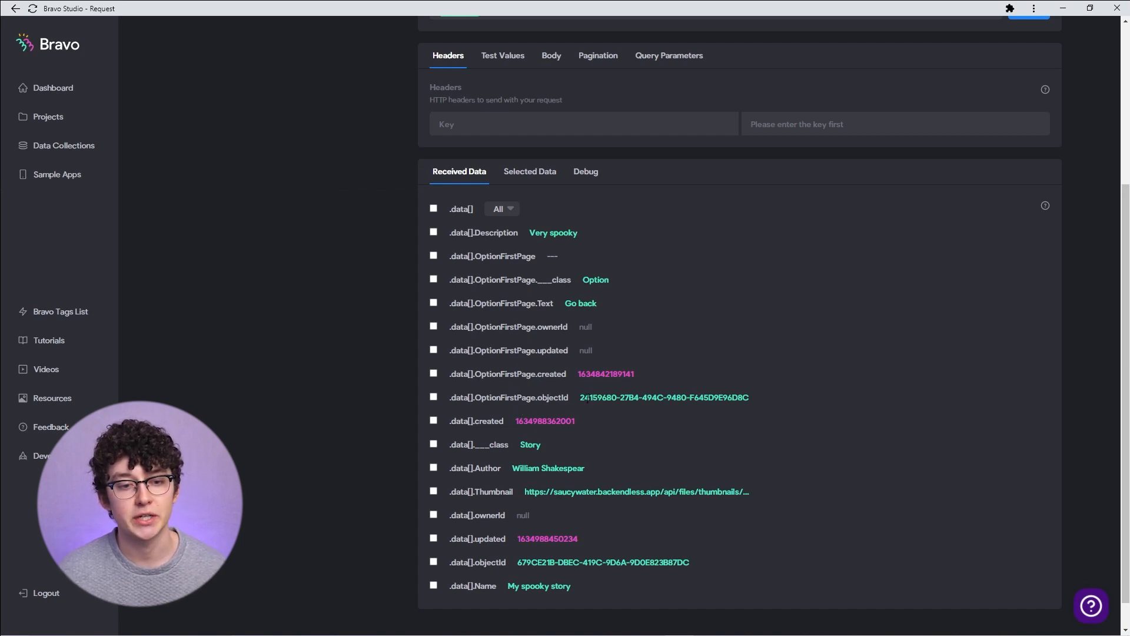
click(435, 398)
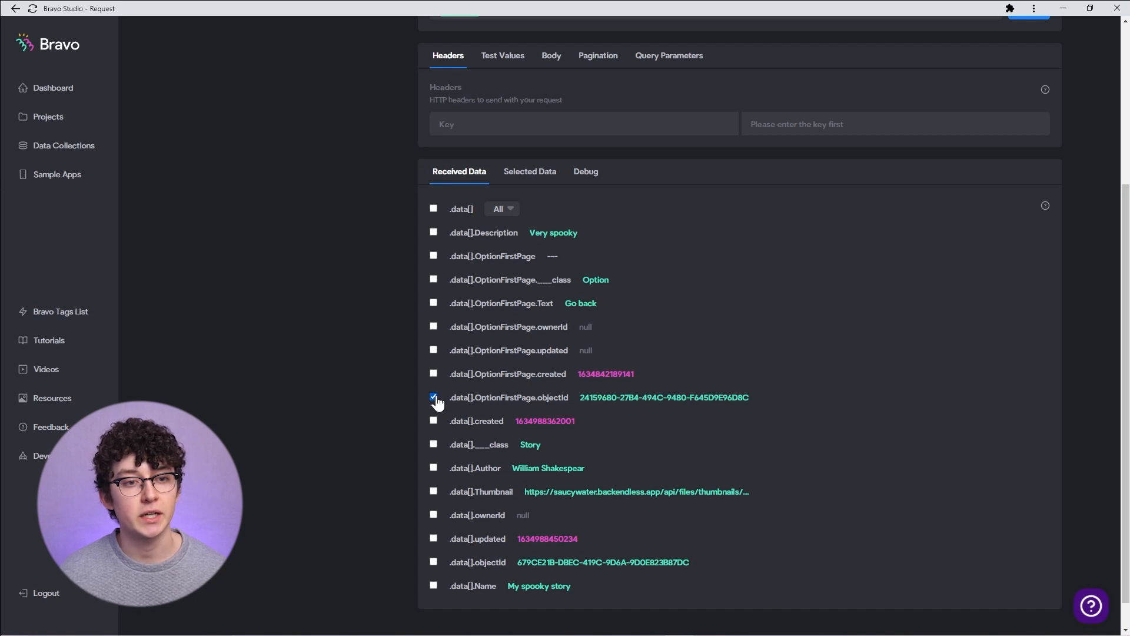
click(533, 173)
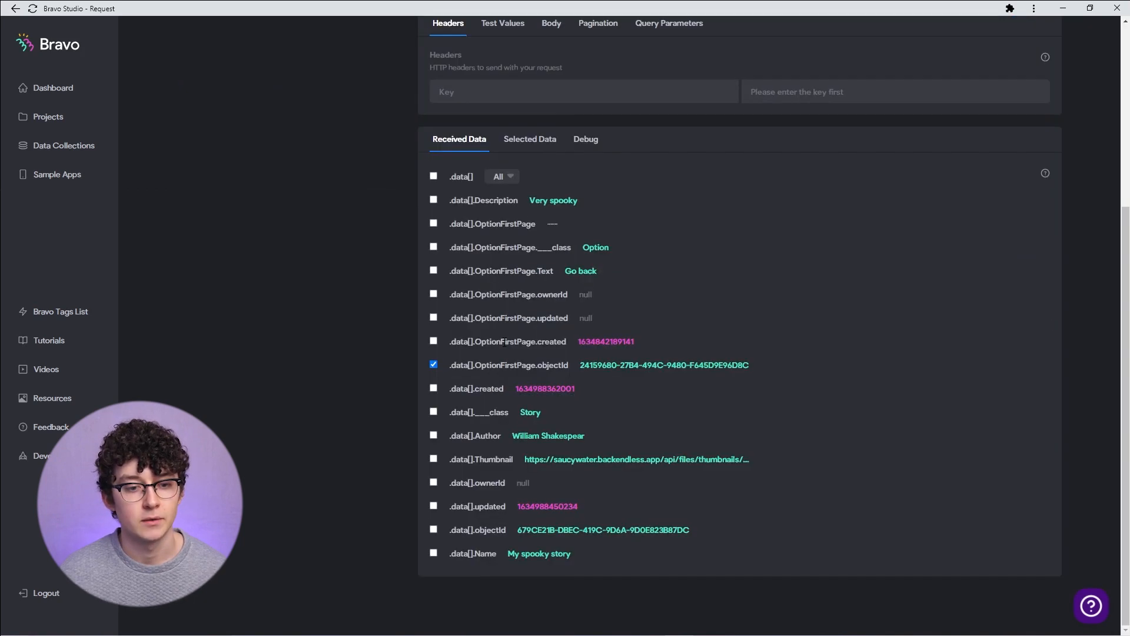
click(435, 529)
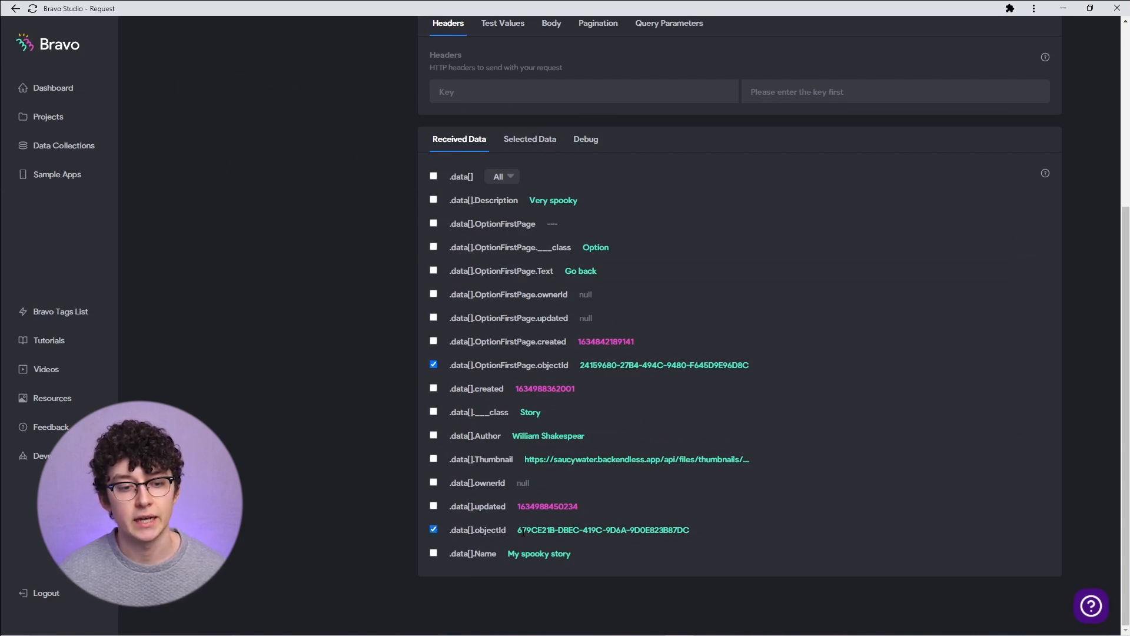
drag(518, 531, 692, 531)
click(475, 497)
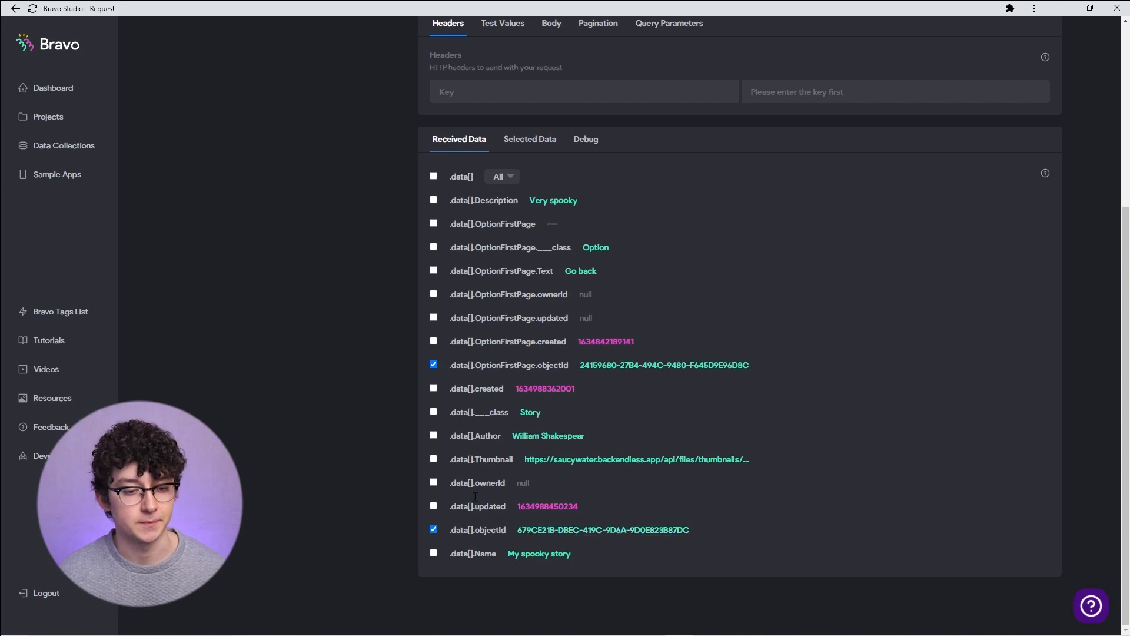
click(532, 141)
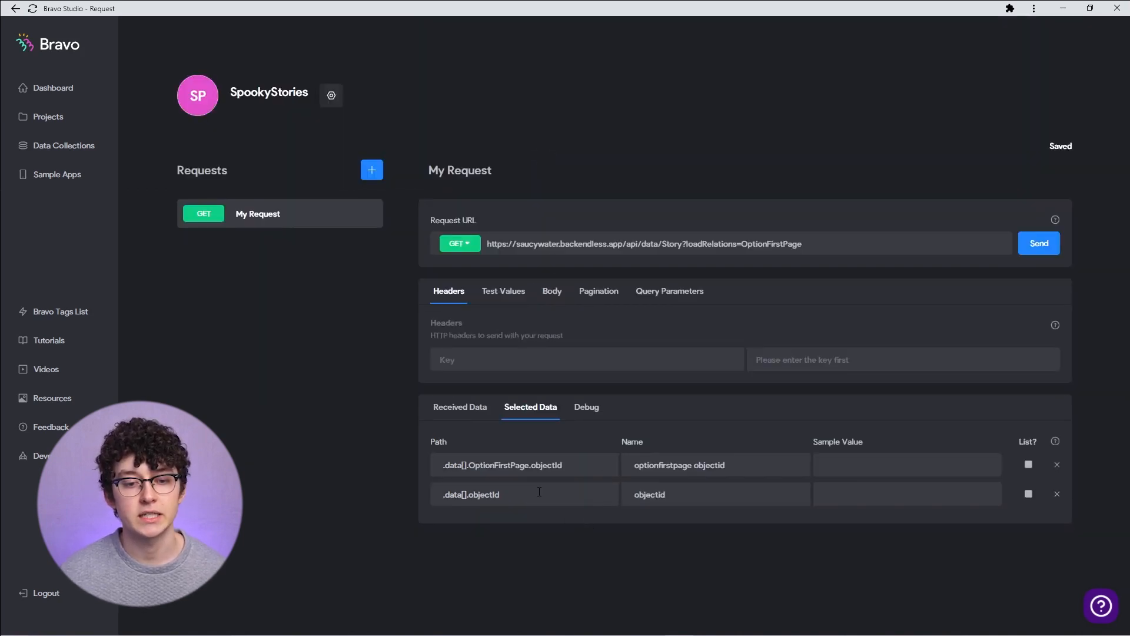
- Rename the selected fields to targetOptionId and storyId
click(747, 452)
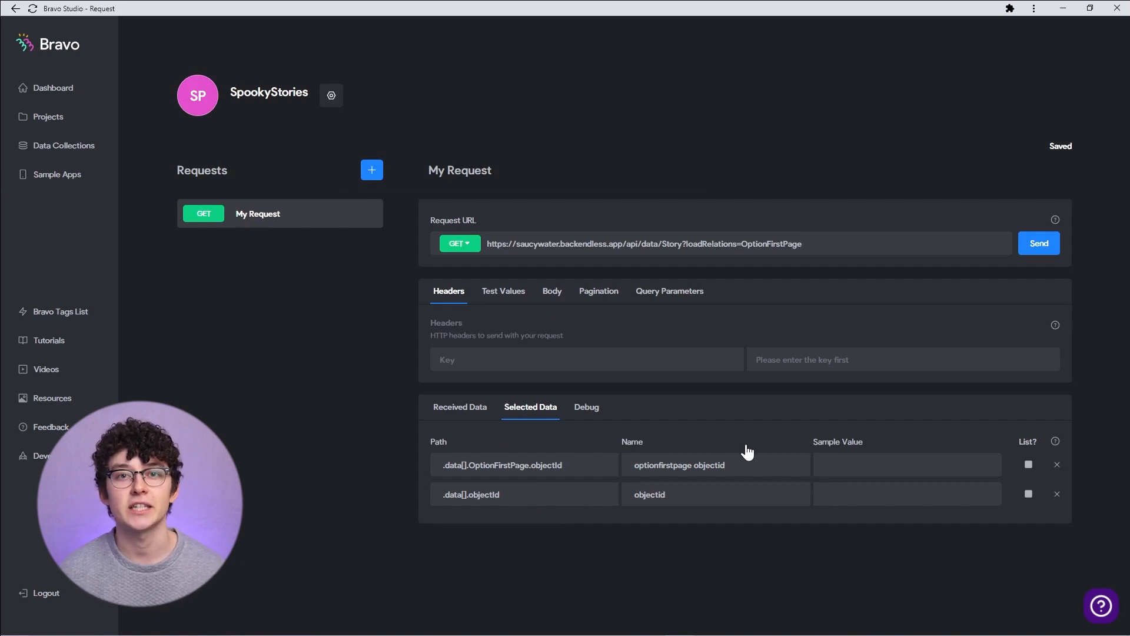
drag(728, 465, 661, 463)
text(targetOptionId)
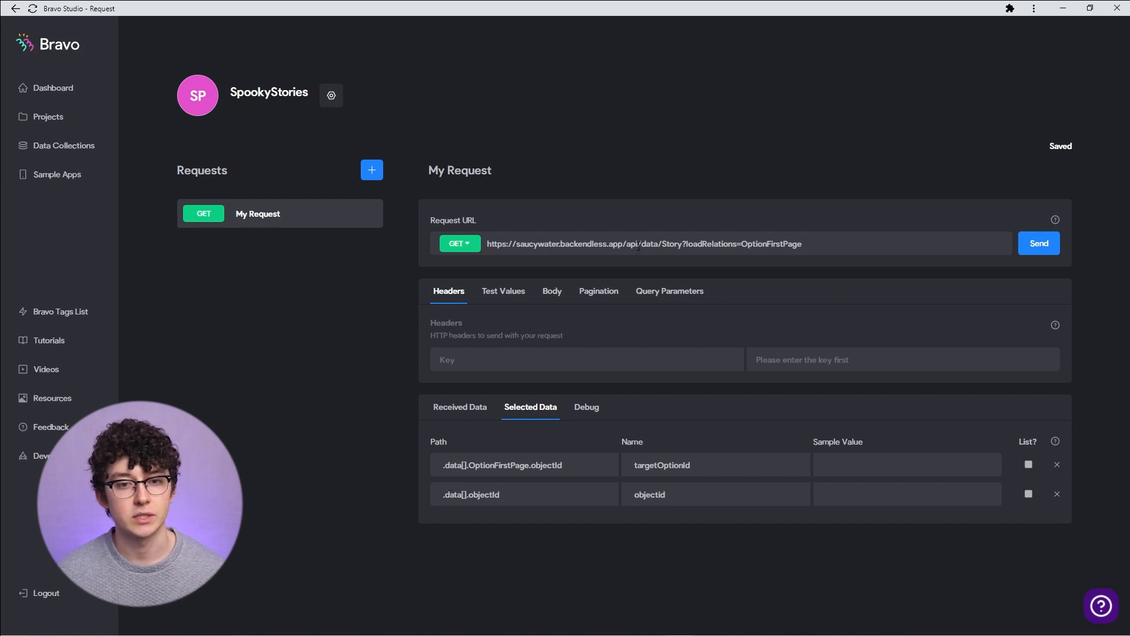
drag(702, 494, 609, 497)
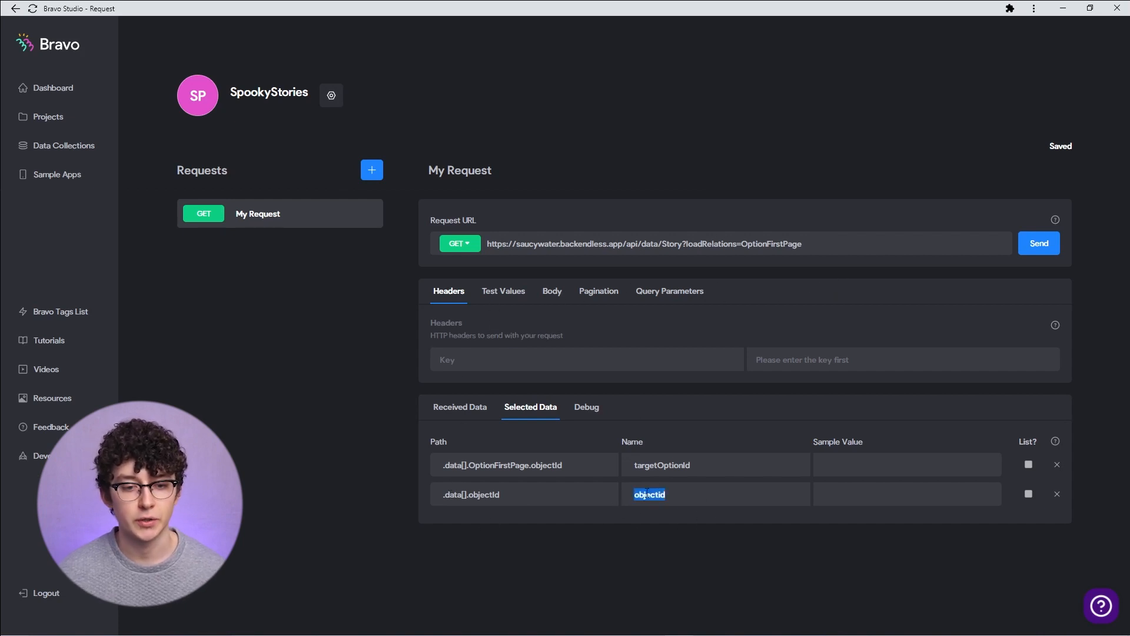
text(storyId)
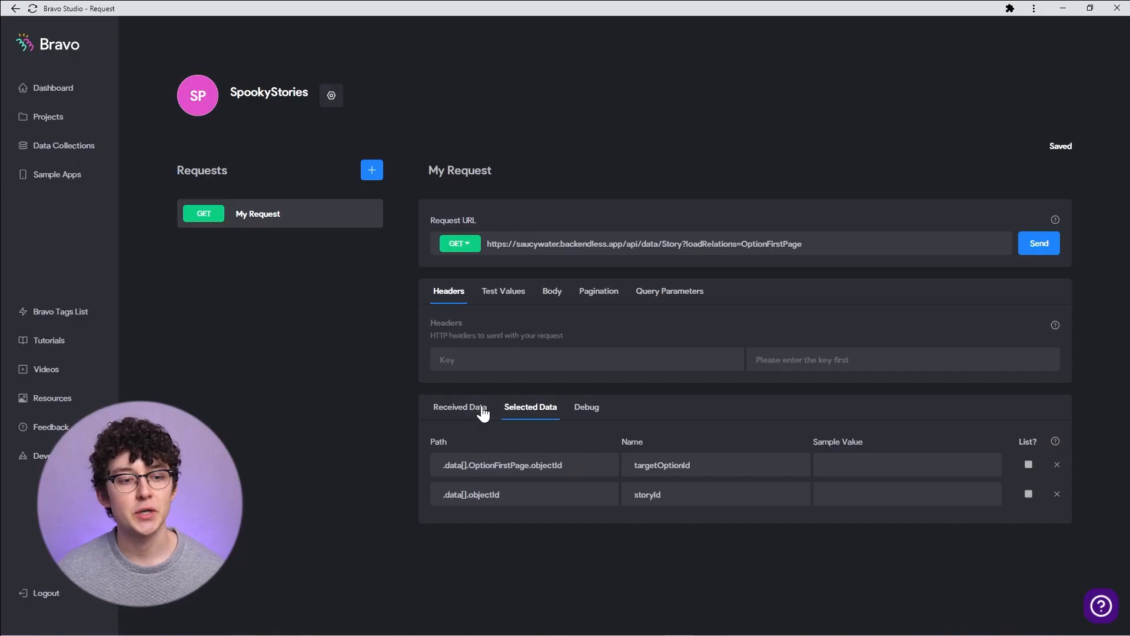
- Also select the Description, Author and Name fields from the received data of the Story request
click(479, 406)
scroll(372, 379, down, 1)
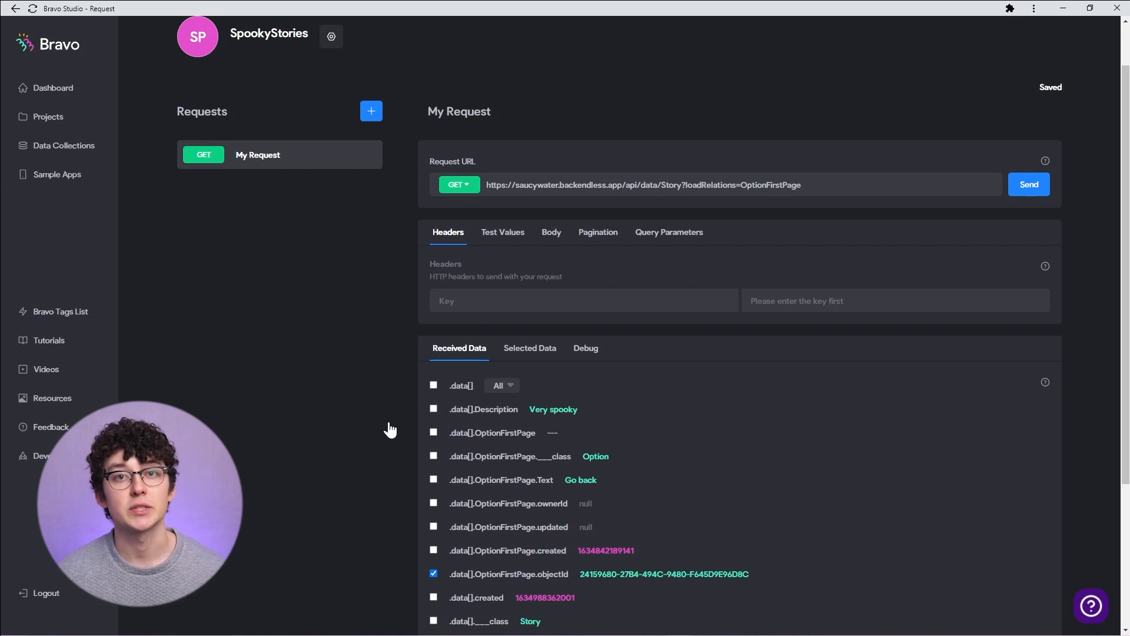
scroll(389, 429, down, 2)
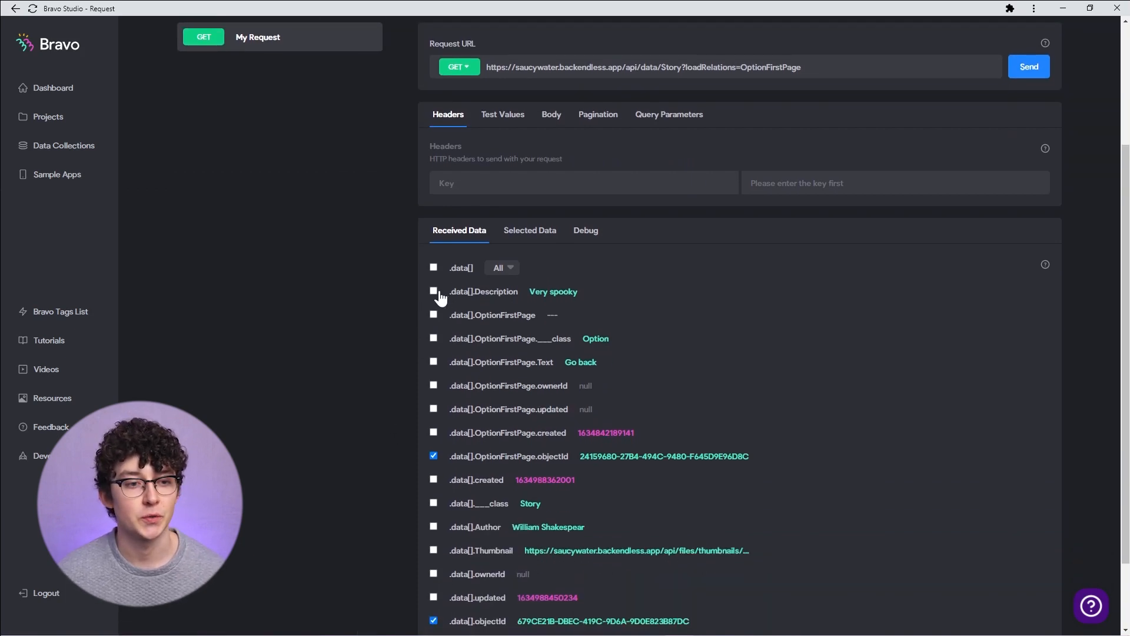
click(438, 294)
scroll(465, 294, down, 2)
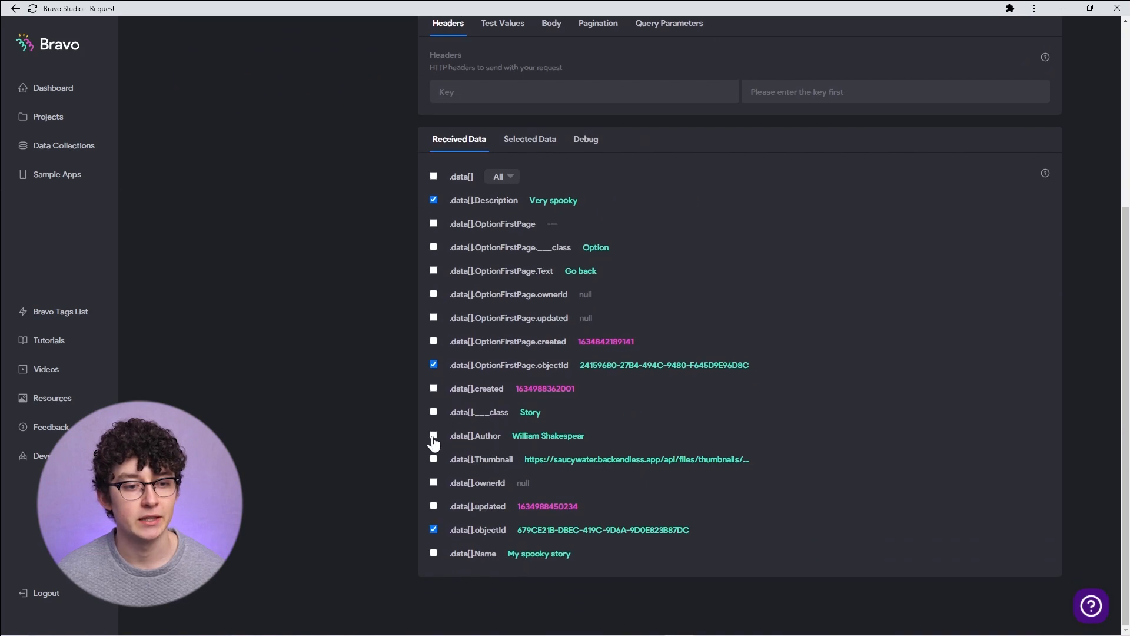
click(434, 437)
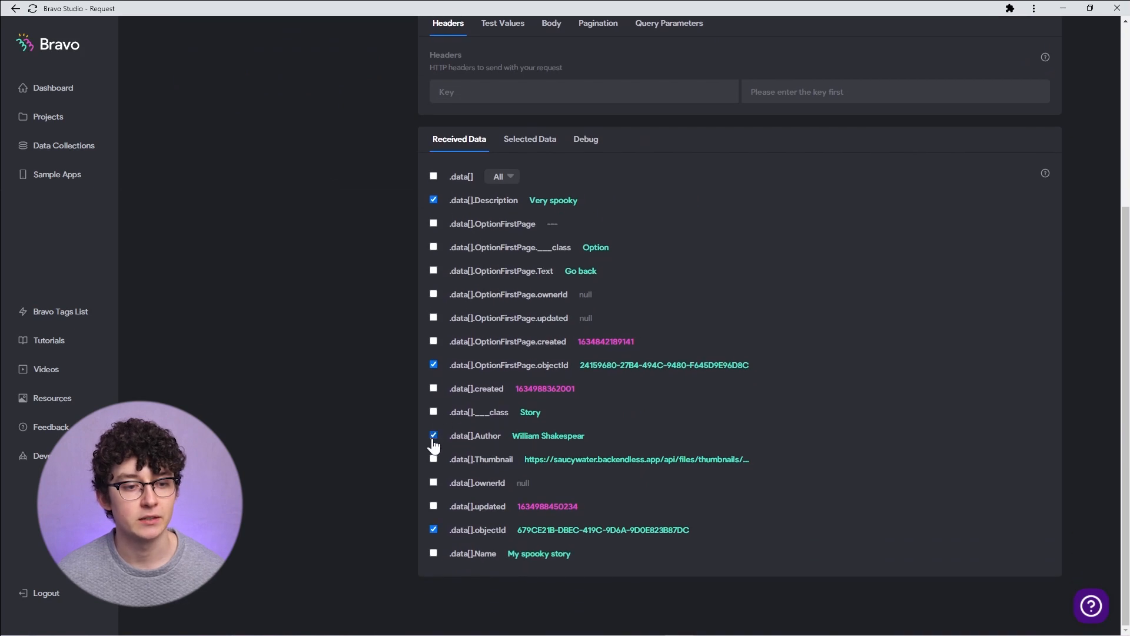
click(434, 555)
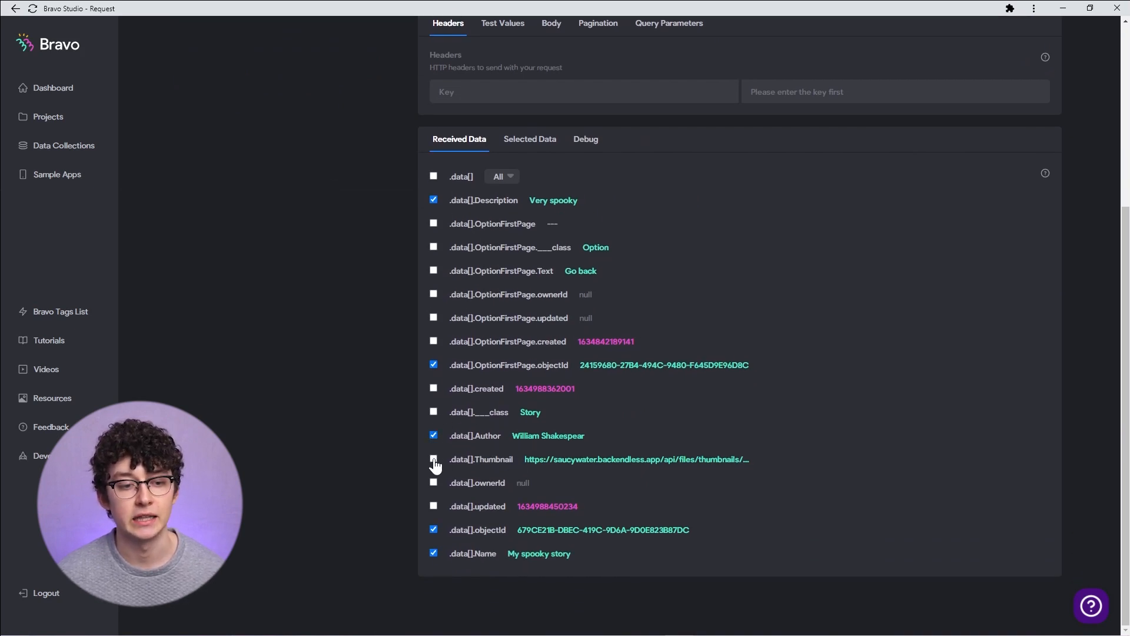
scroll(618, 207, up, 5)
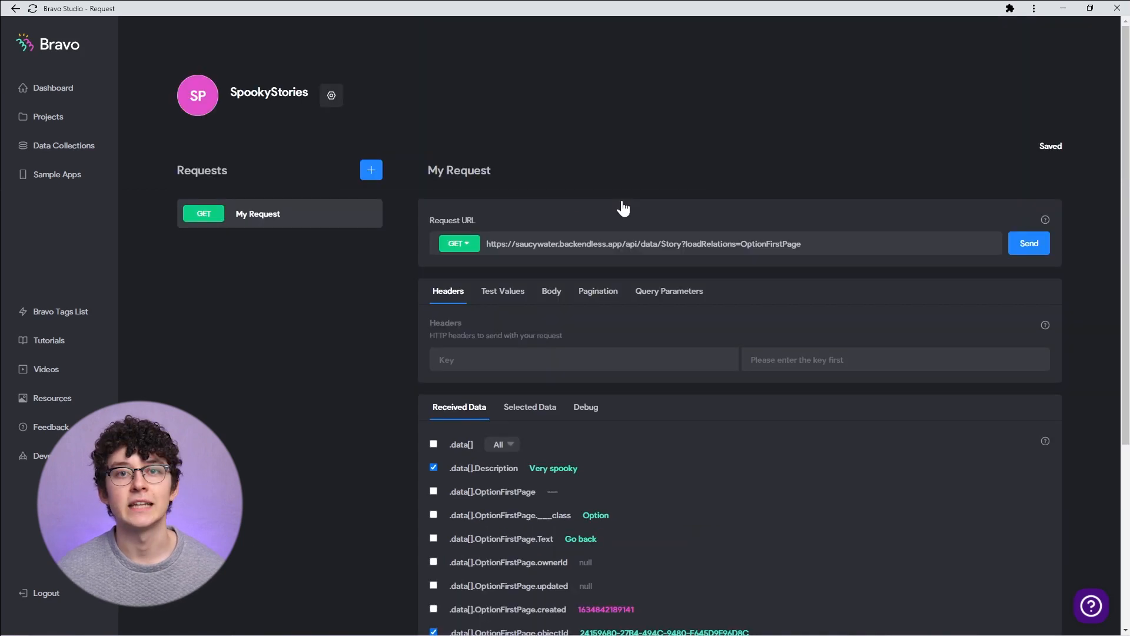
- Rename the request to Story - List
drag(492, 170, 420, 177)
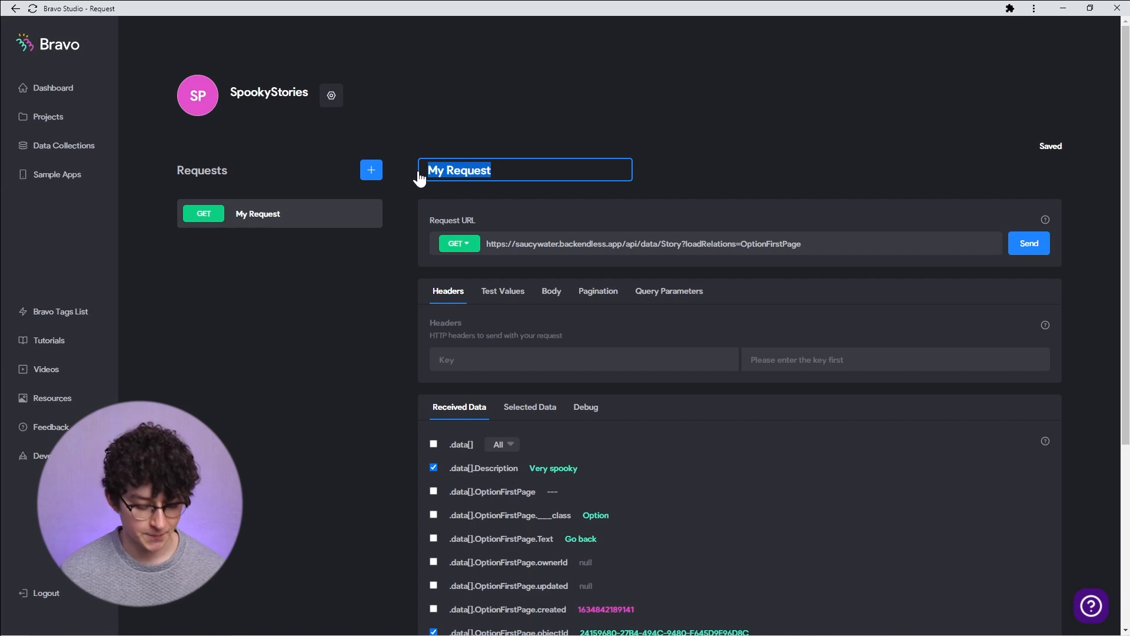
text(Story - List)
key(Return)
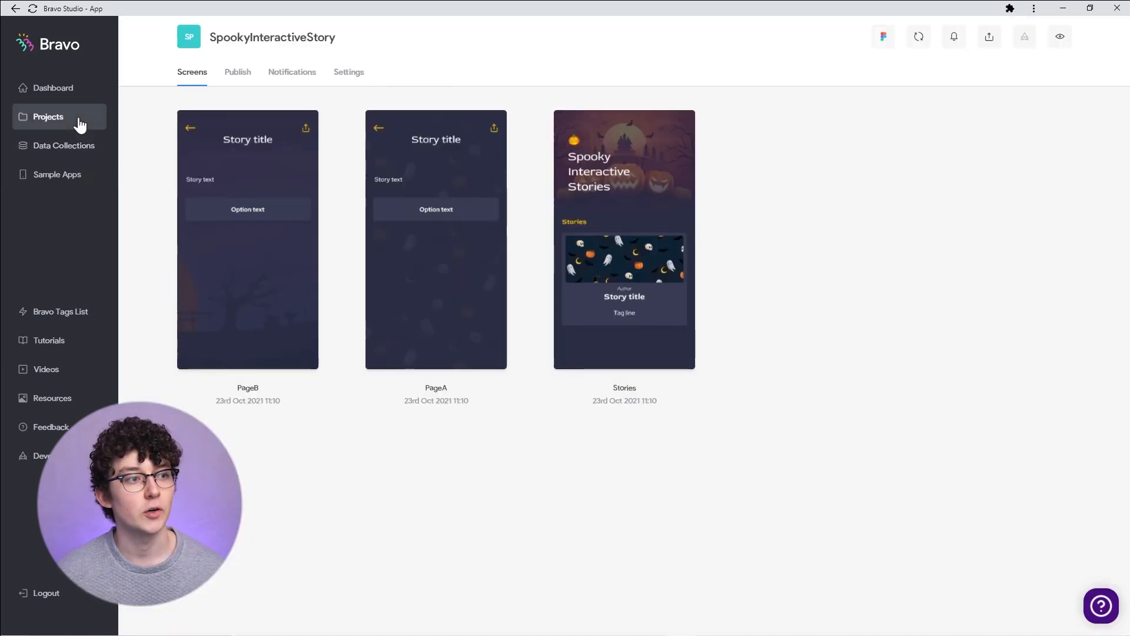
- Open the Stories screen's bindings and bind the story card container to SpookyStories, Story - List, data
click(618, 255)
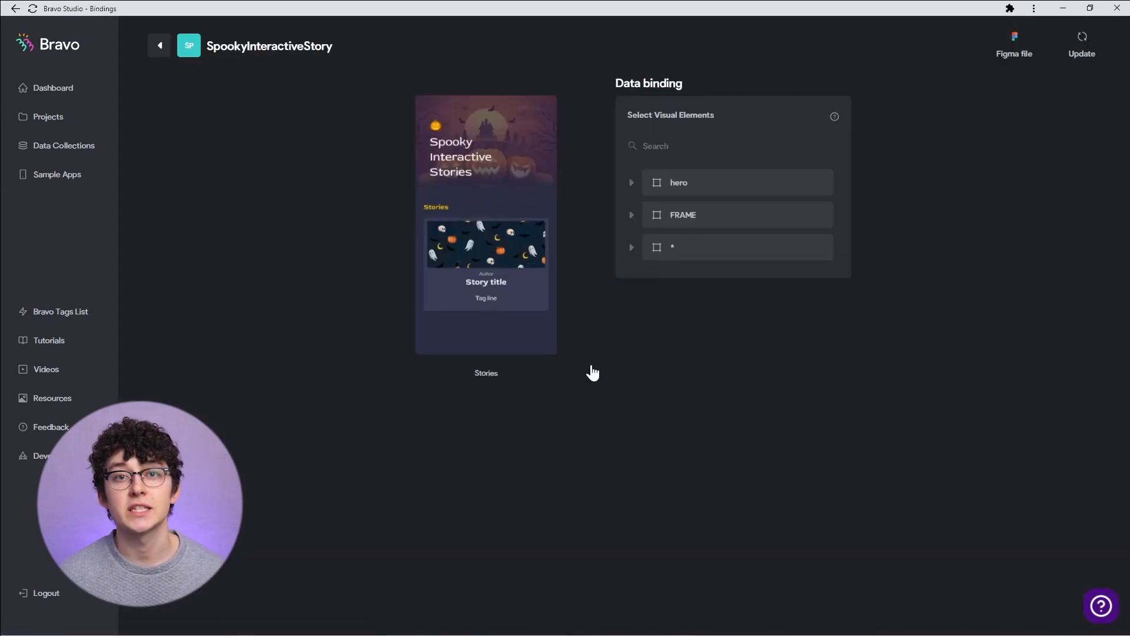
click(687, 255)
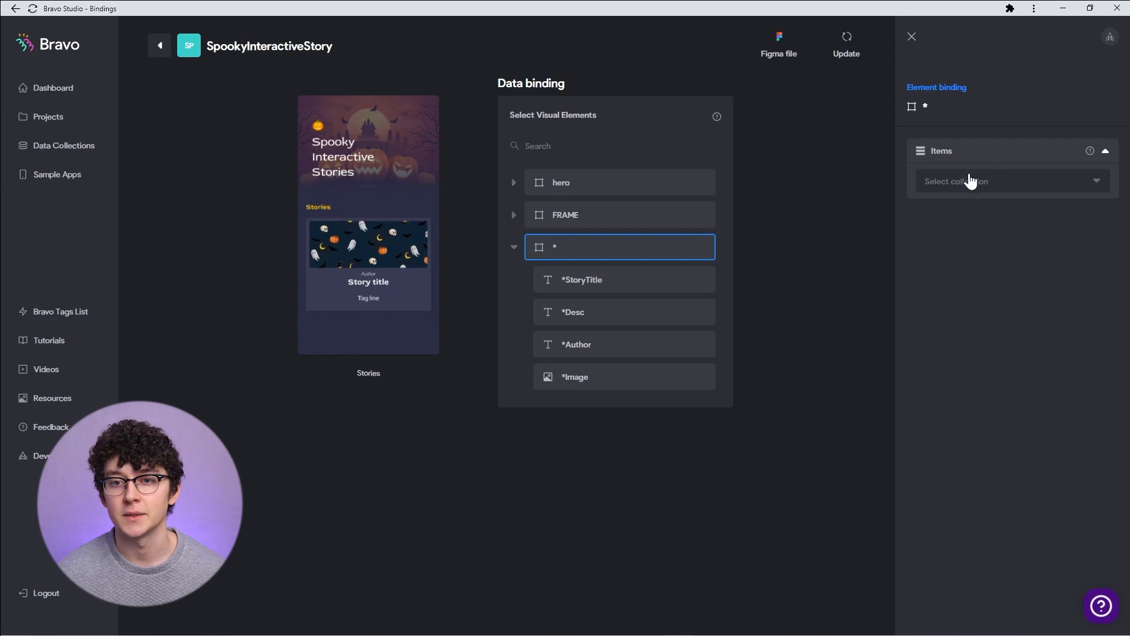
click(971, 182)
click(961, 207)
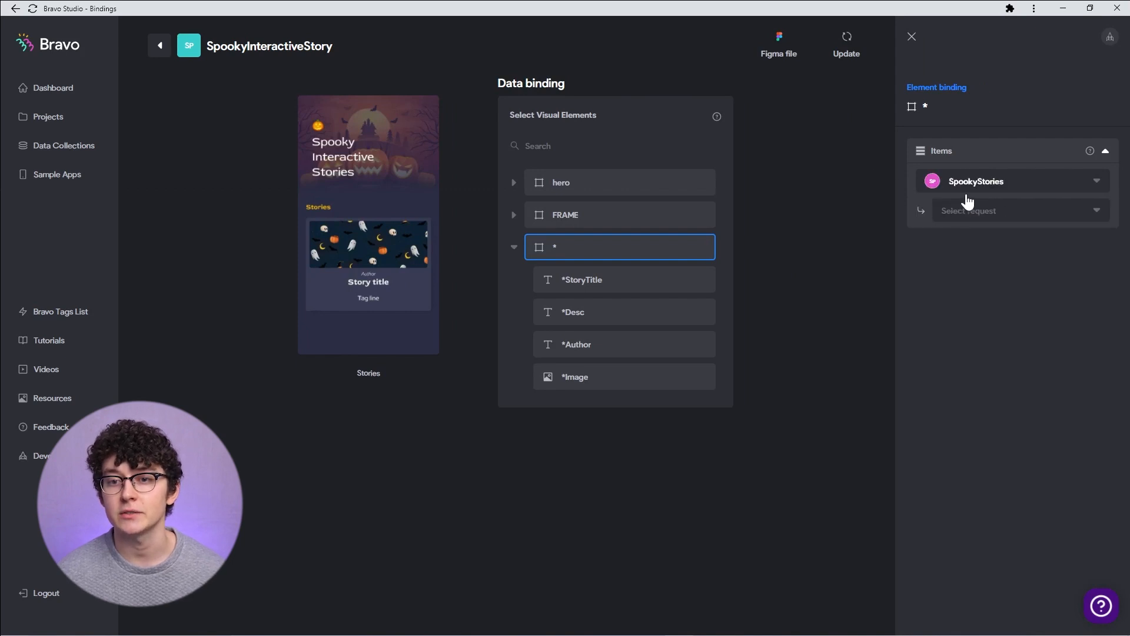
click(998, 218)
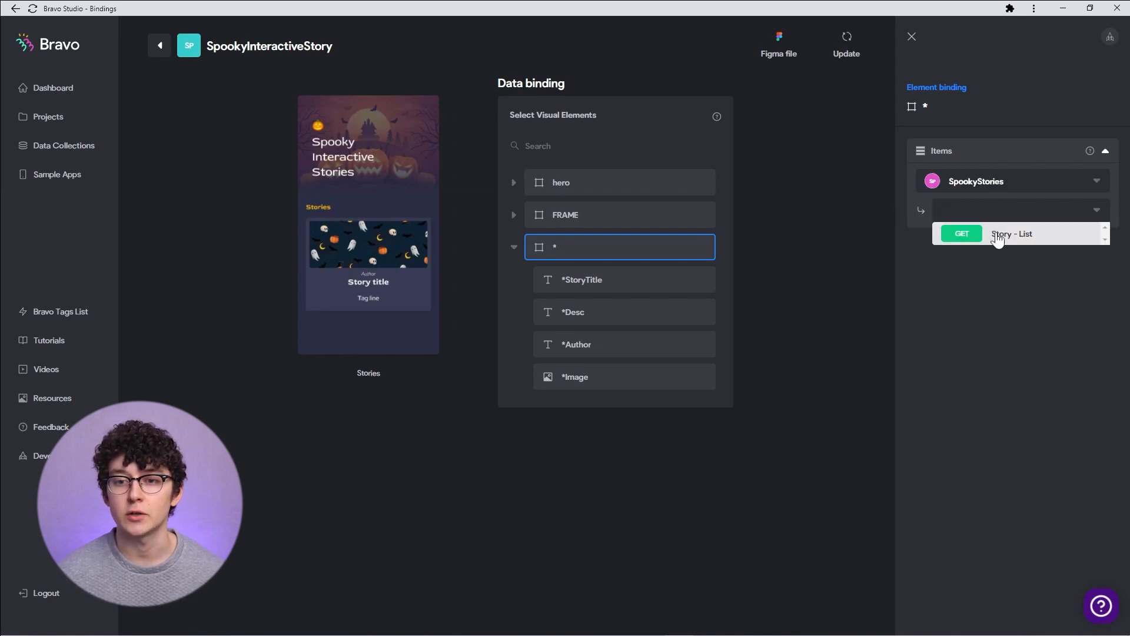
click(998, 237)
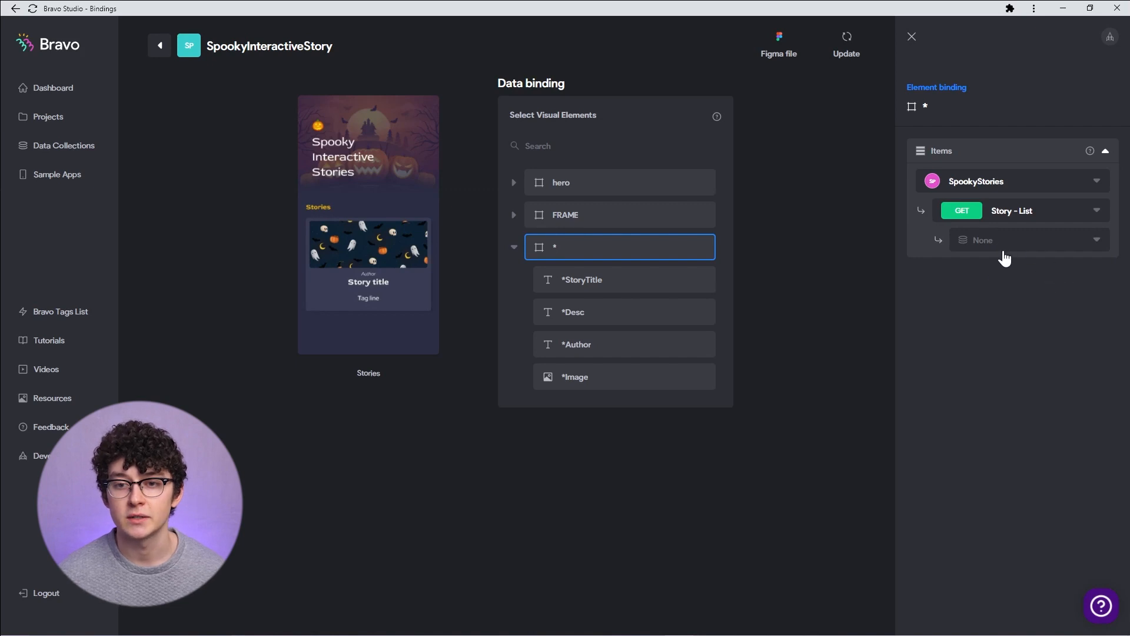
click(1003, 247)
click(1012, 285)
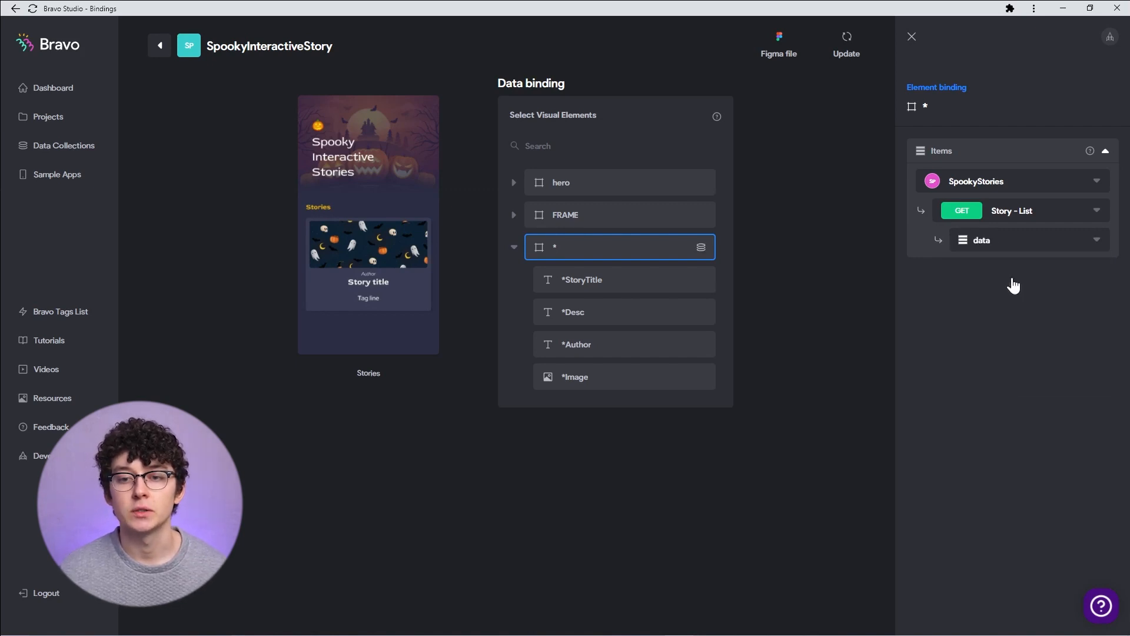
- Bind the StoryTitle text to name and the Desc text to description
click(608, 277)
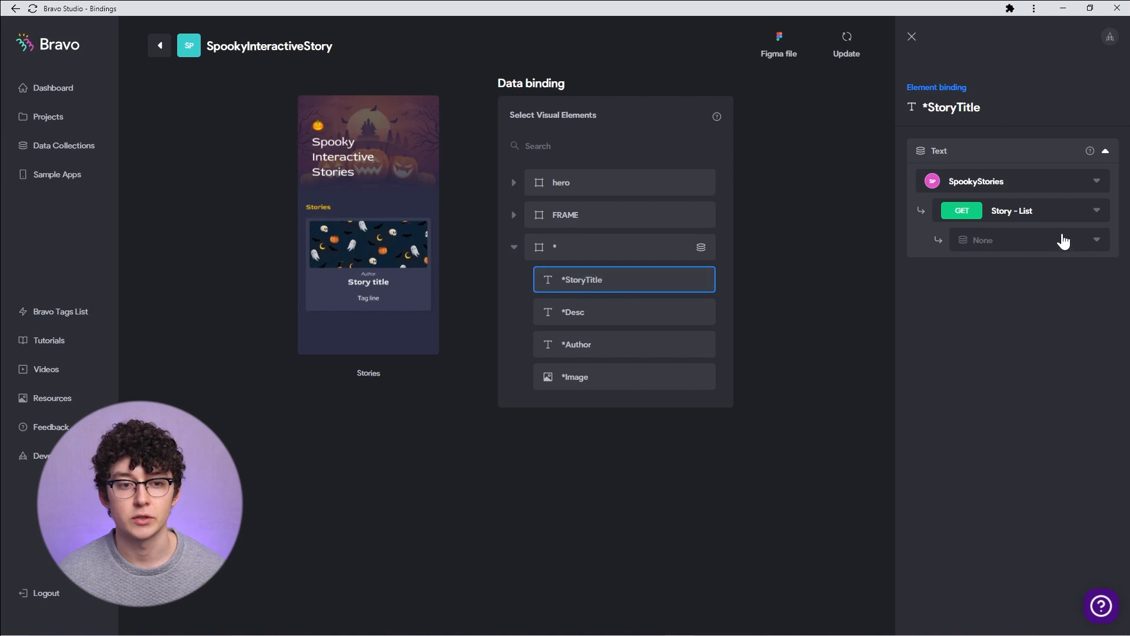
click(1028, 239)
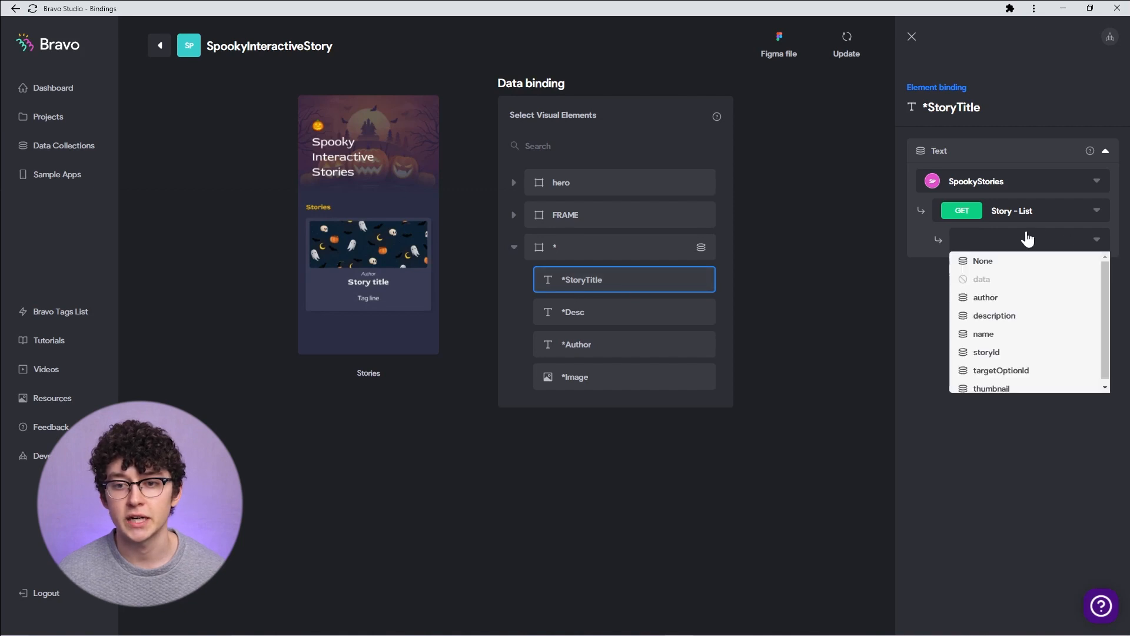
click(989, 333)
click(618, 318)
click(1028, 239)
click(996, 313)
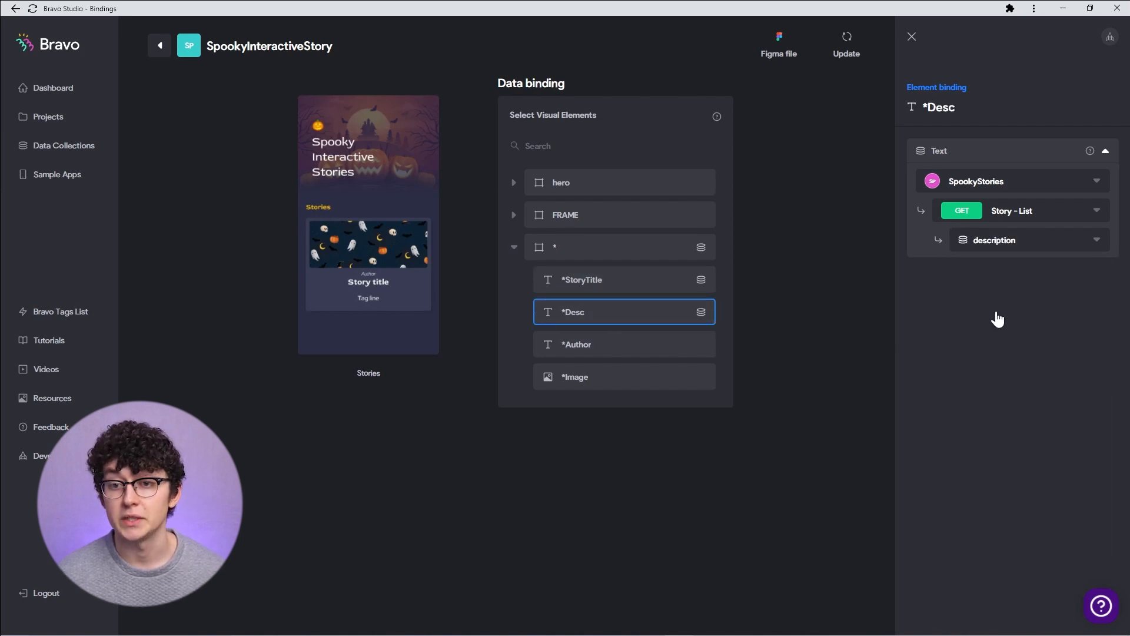
- Bind the Author text to author and the Image element to thumbnail
click(623, 348)
click(973, 240)
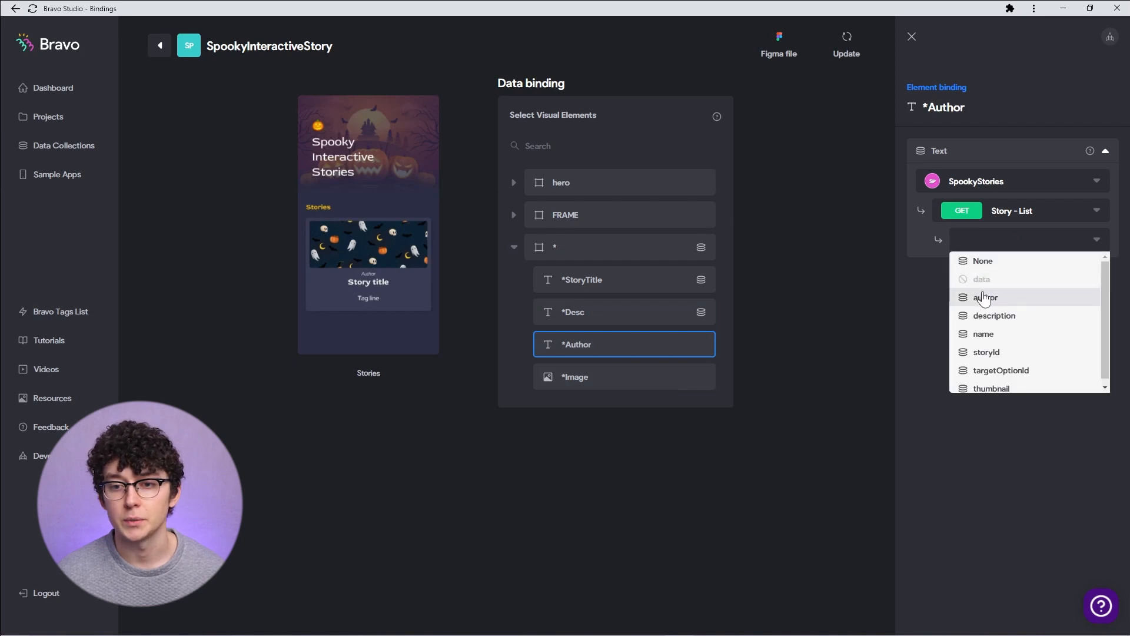
click(979, 295)
click(653, 375)
click(1001, 241)
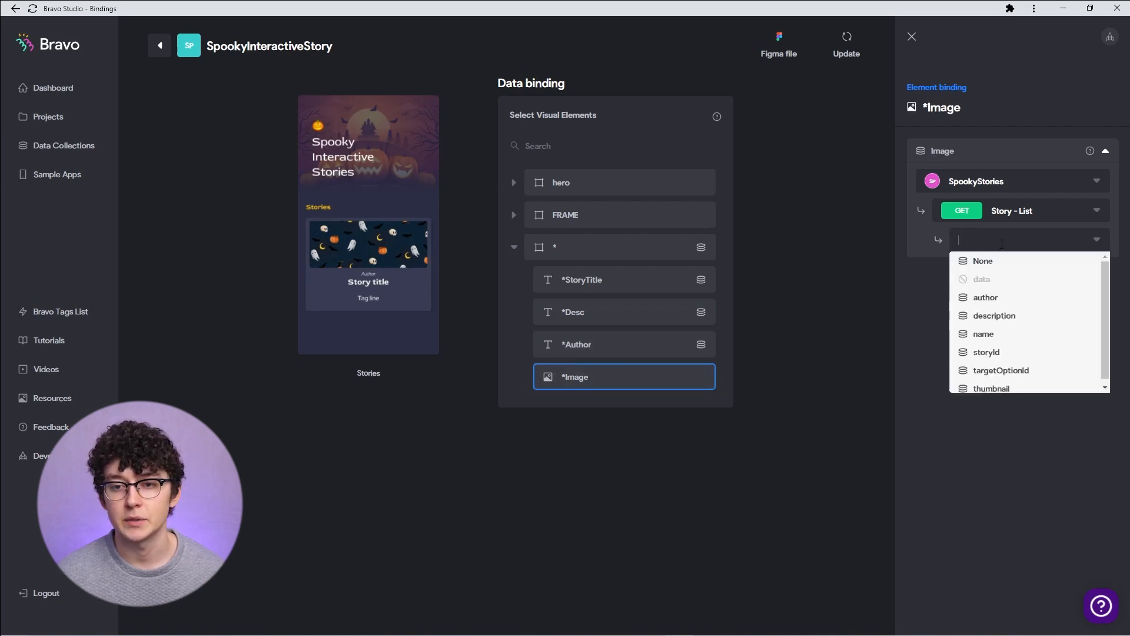
click(1004, 386)
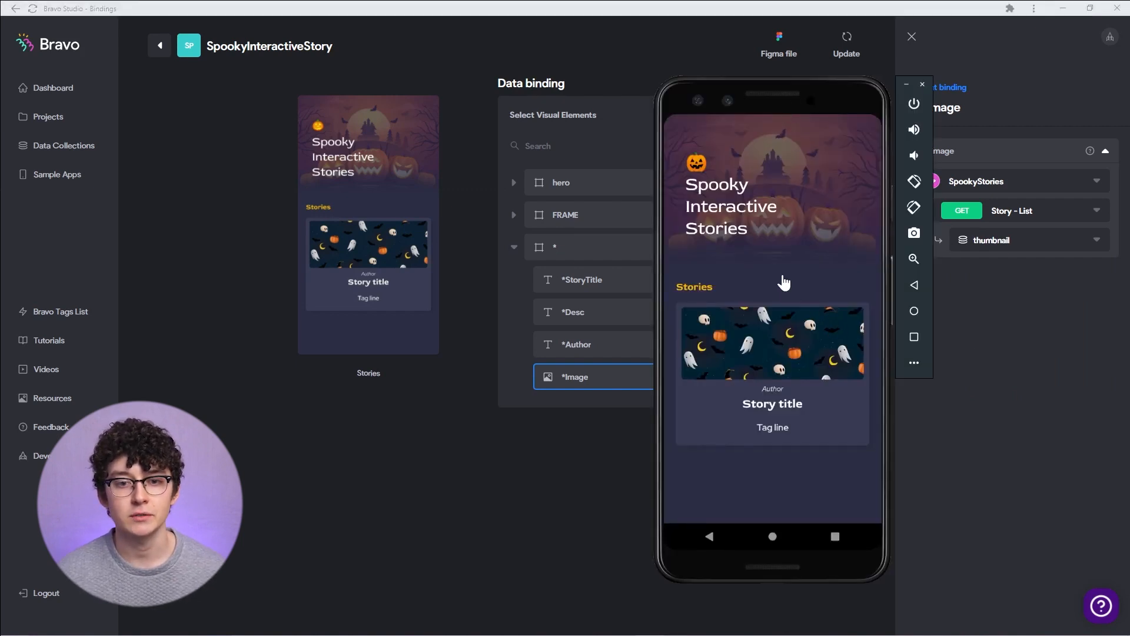
- Update the app preview on the emulator with Bravo and scroll through the story list
click(782, 277)
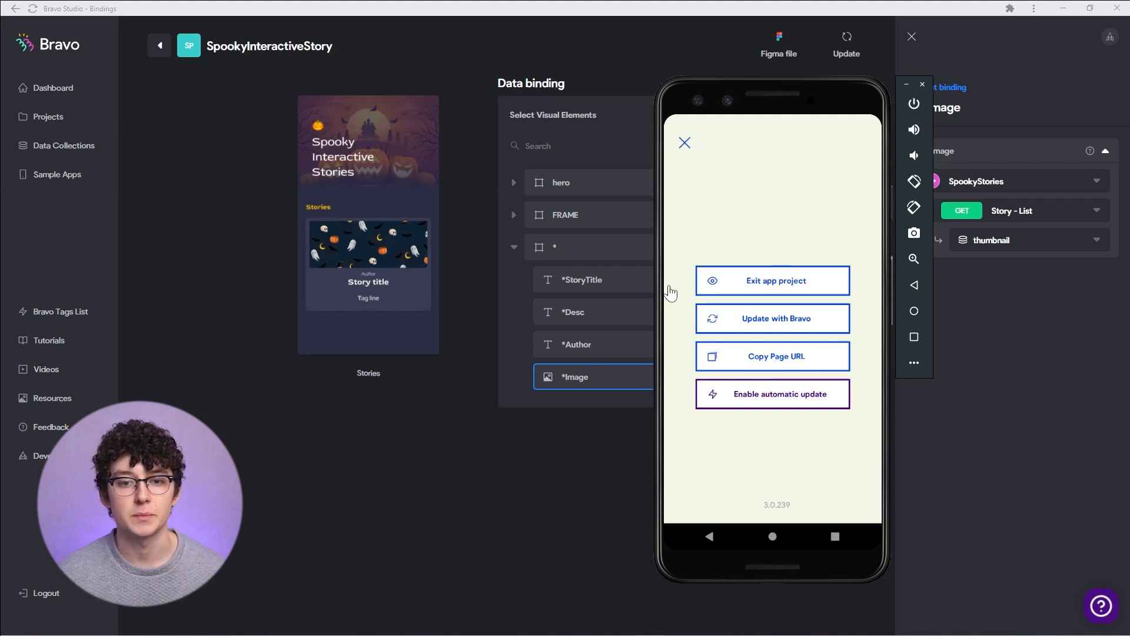
click(772, 322)
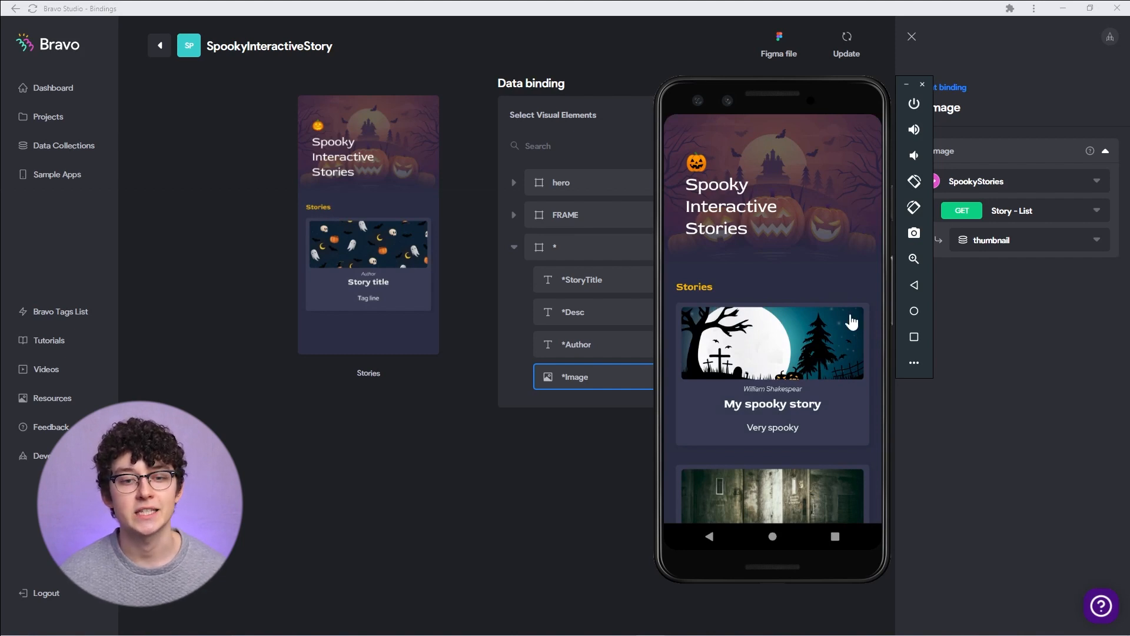
drag(803, 423, 805, 412)
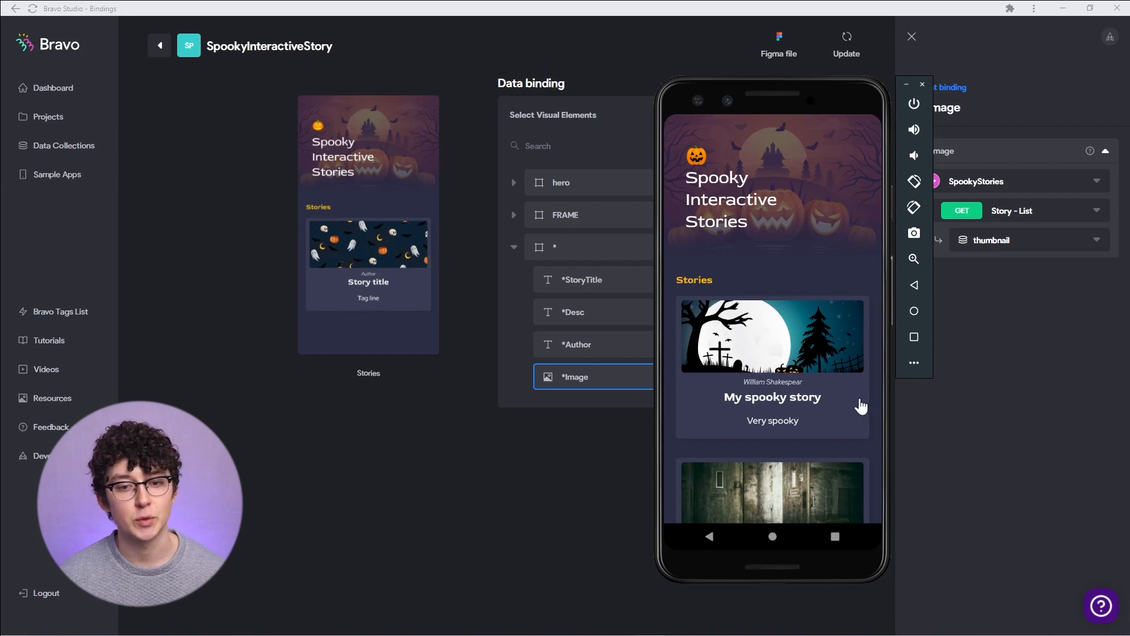
drag(861, 406, 865, 312)
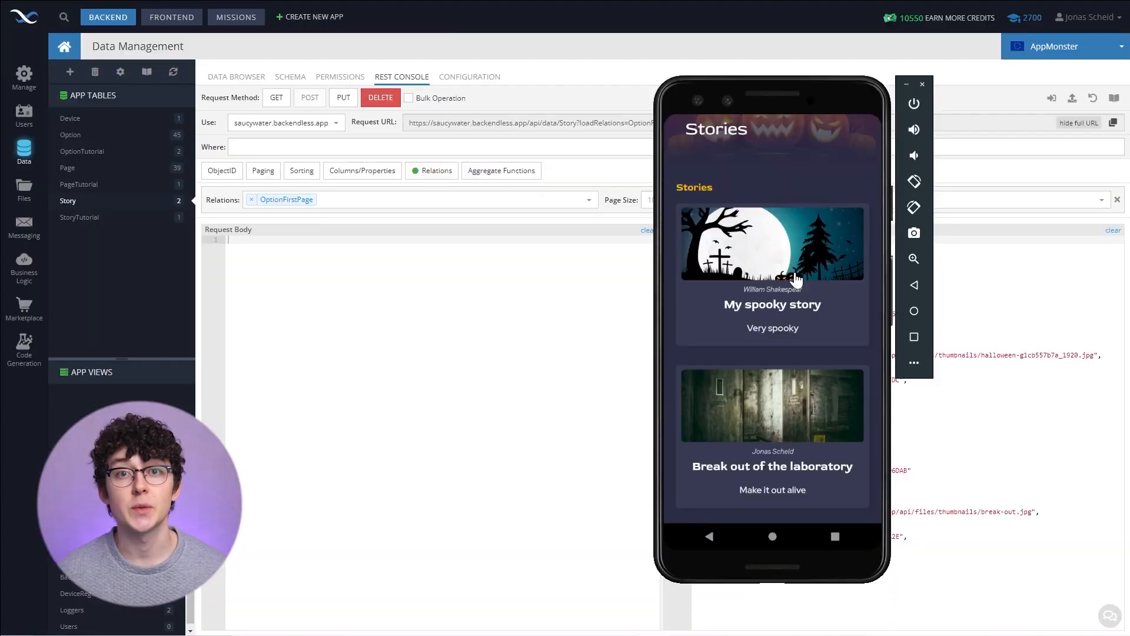
click(796, 279)
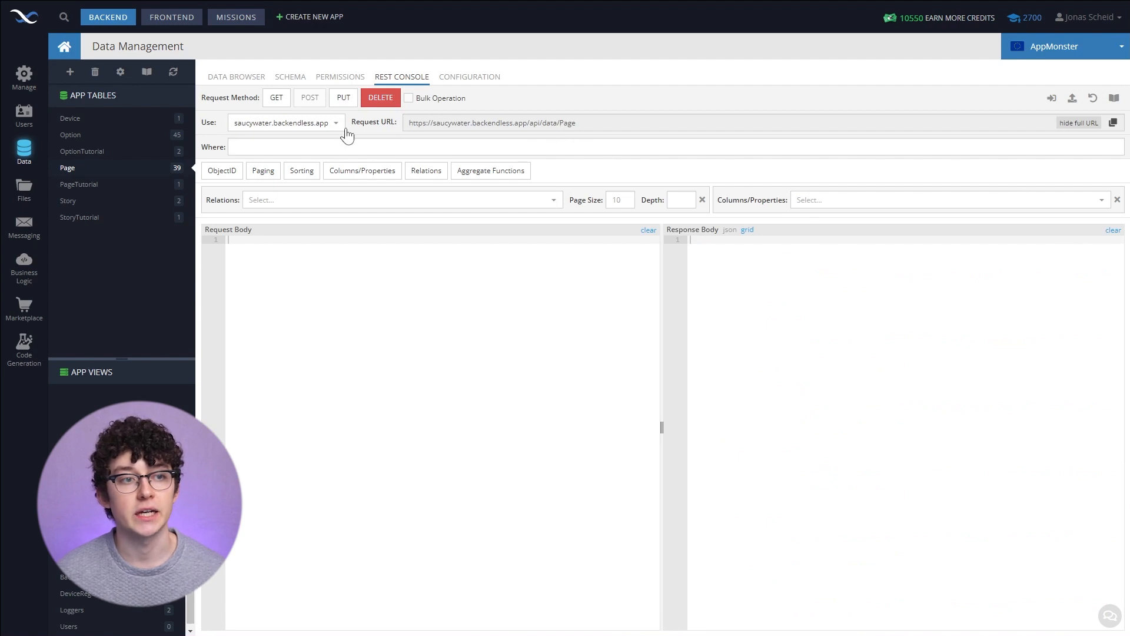
- In the Backendless REST console for the Page table, start a where clause Story[Pages].objectId=' after a test GET request
click(281, 104)
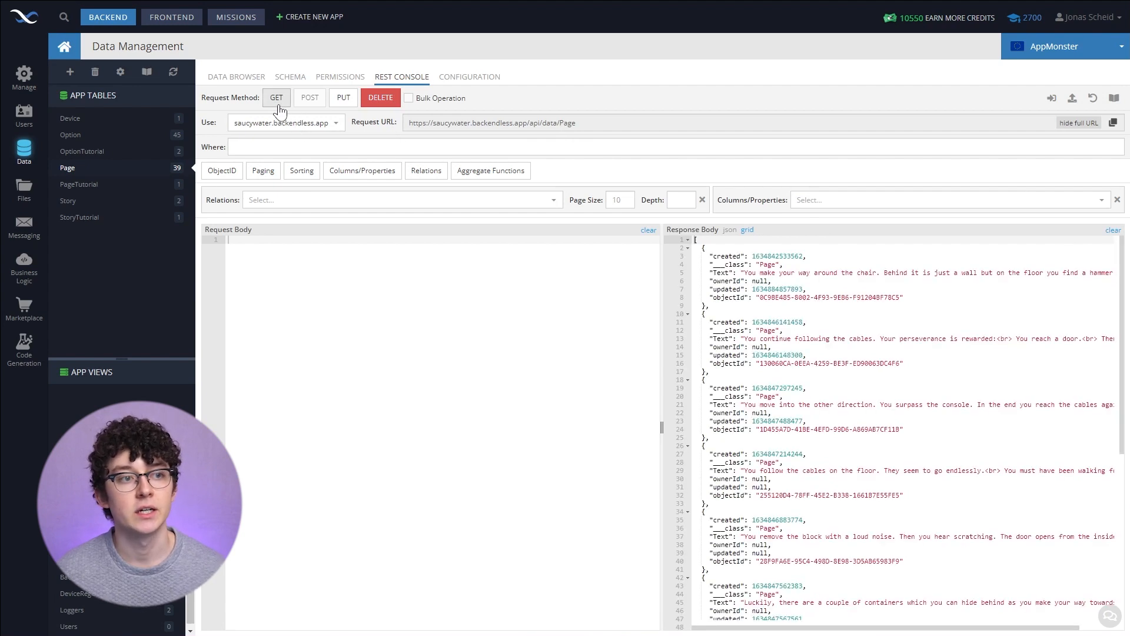
scroll(938, 335, down, 2)
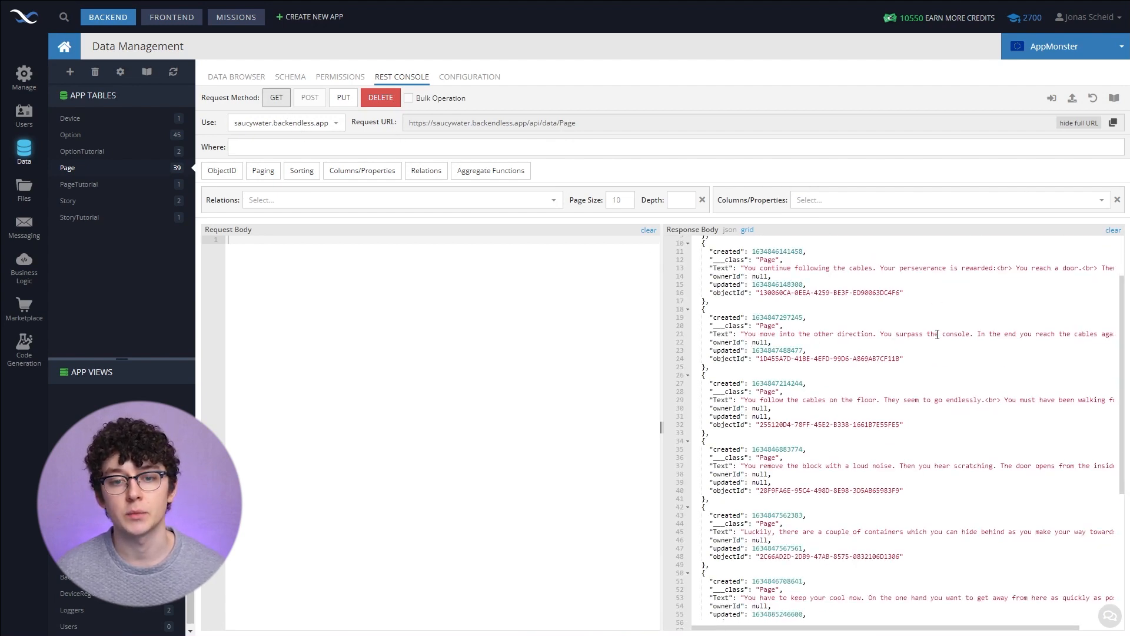
scroll(896, 289, up, 2)
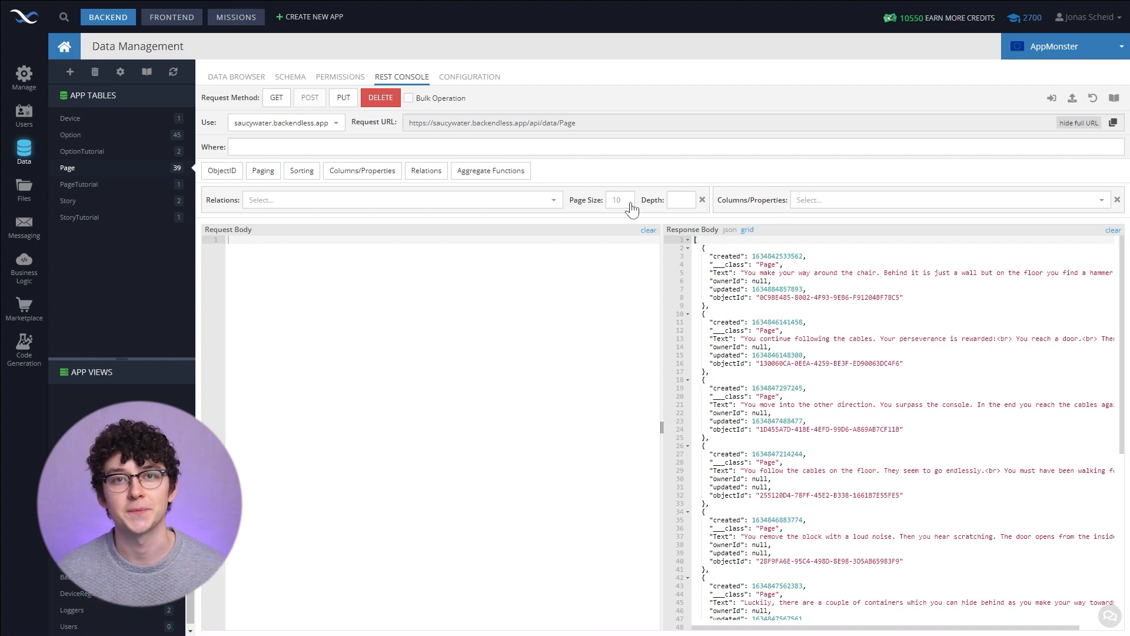
click(254, 147)
text(Story[Pages].objectId)
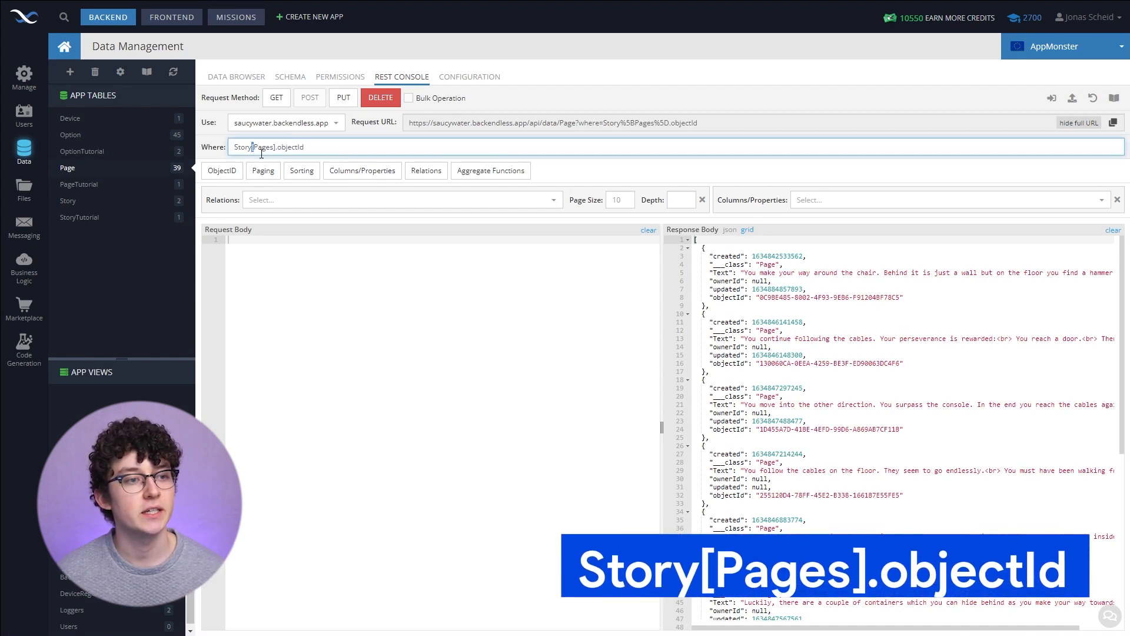
double_click(264, 147)
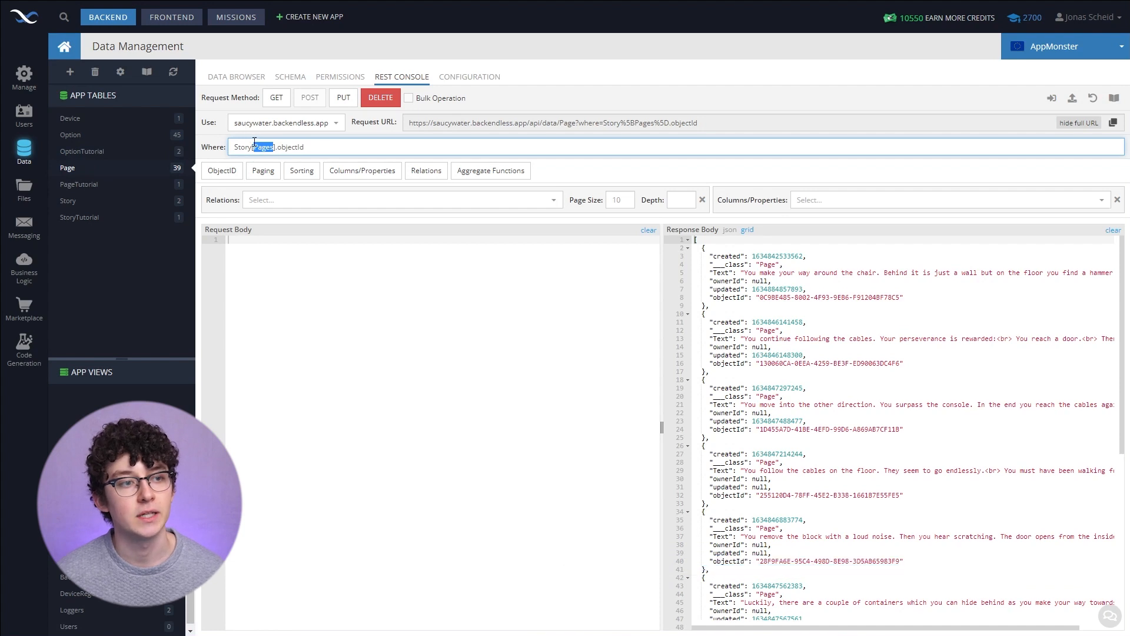
click(317, 147)
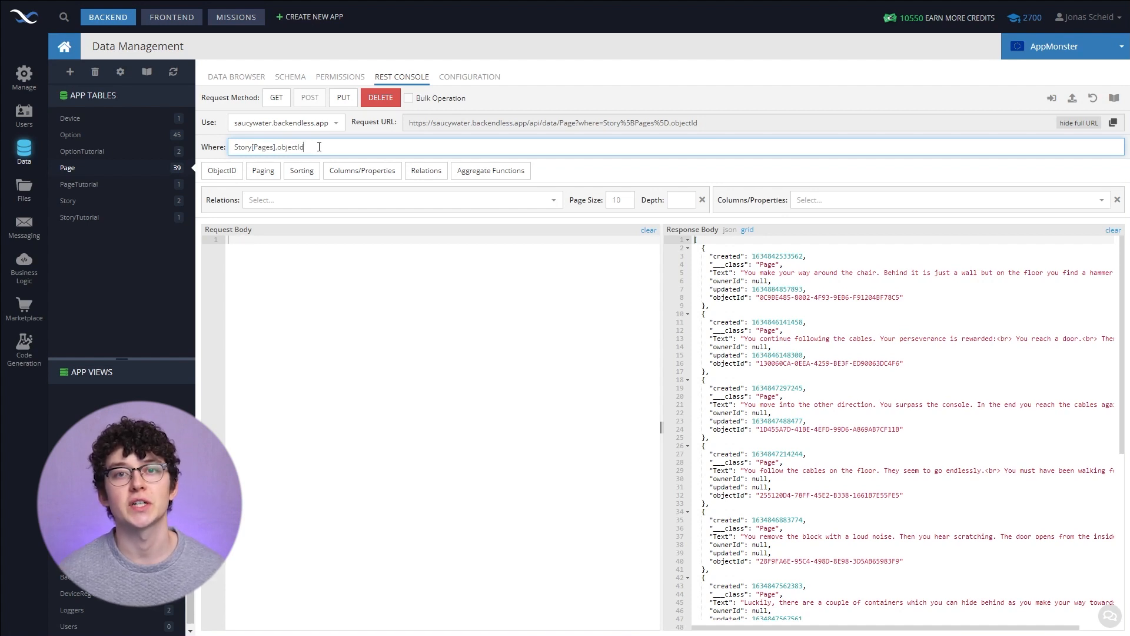
text(=')
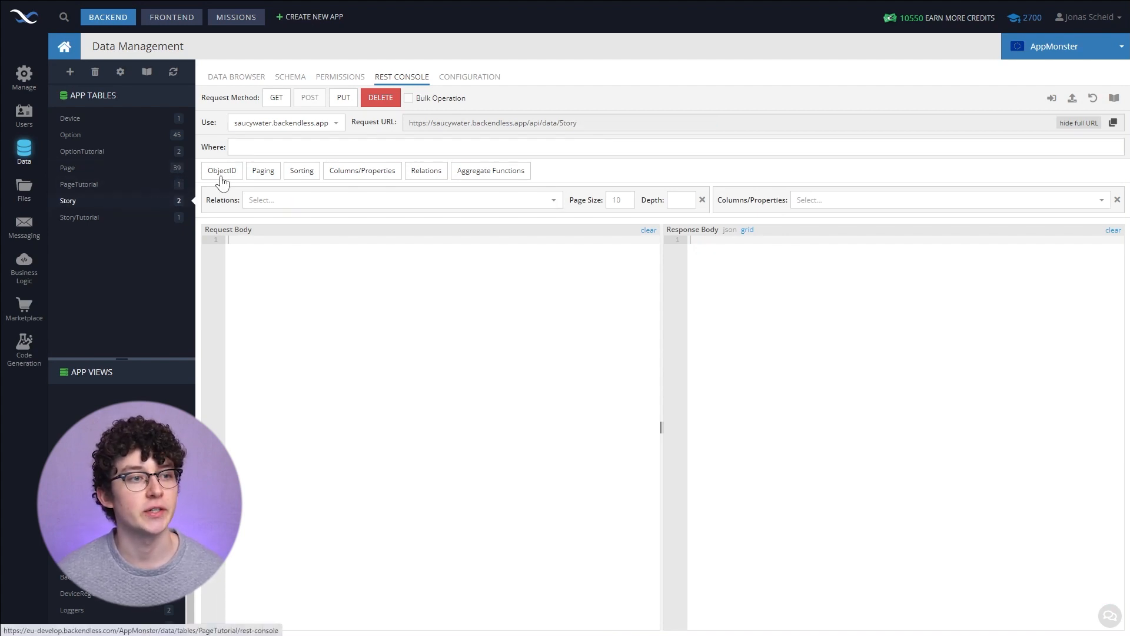
- Run a GET request on the Story table and select the second story's objectId
click(274, 101)
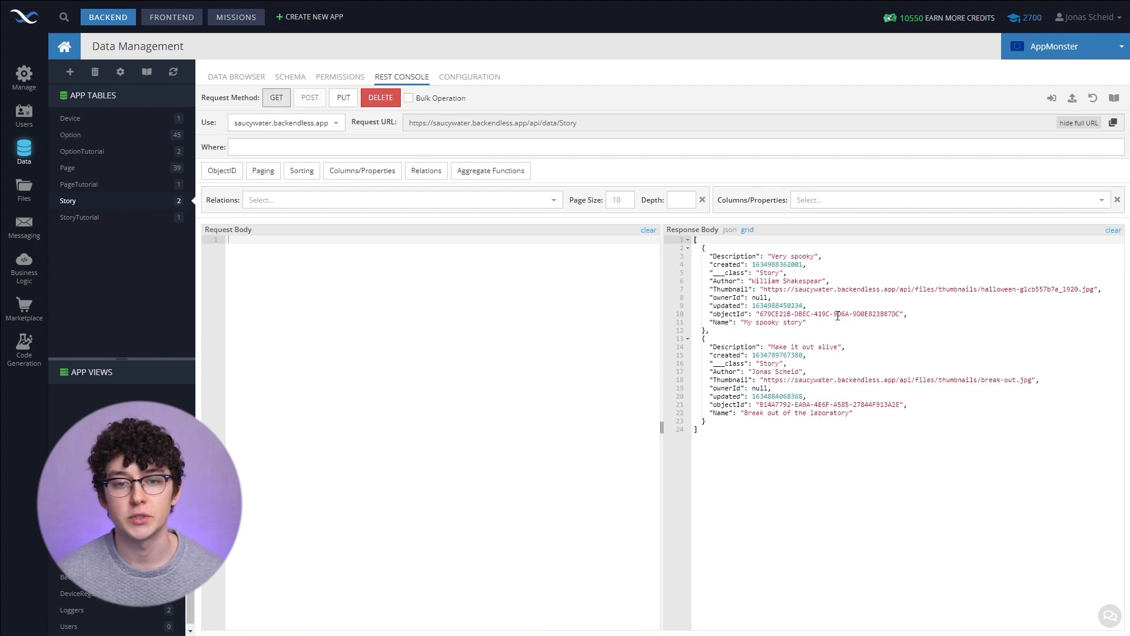
drag(760, 404, 901, 404)
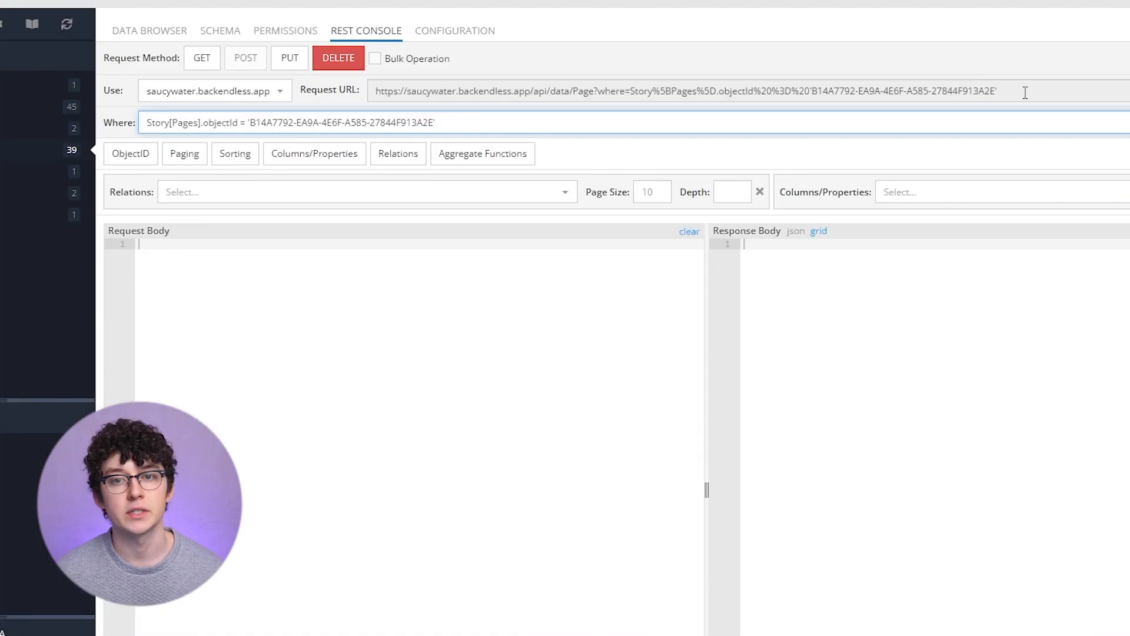
- Run the GET request on the Page table filtered by the story's objectId and scroll through the returned pages
drag(905, 124, 576, 124)
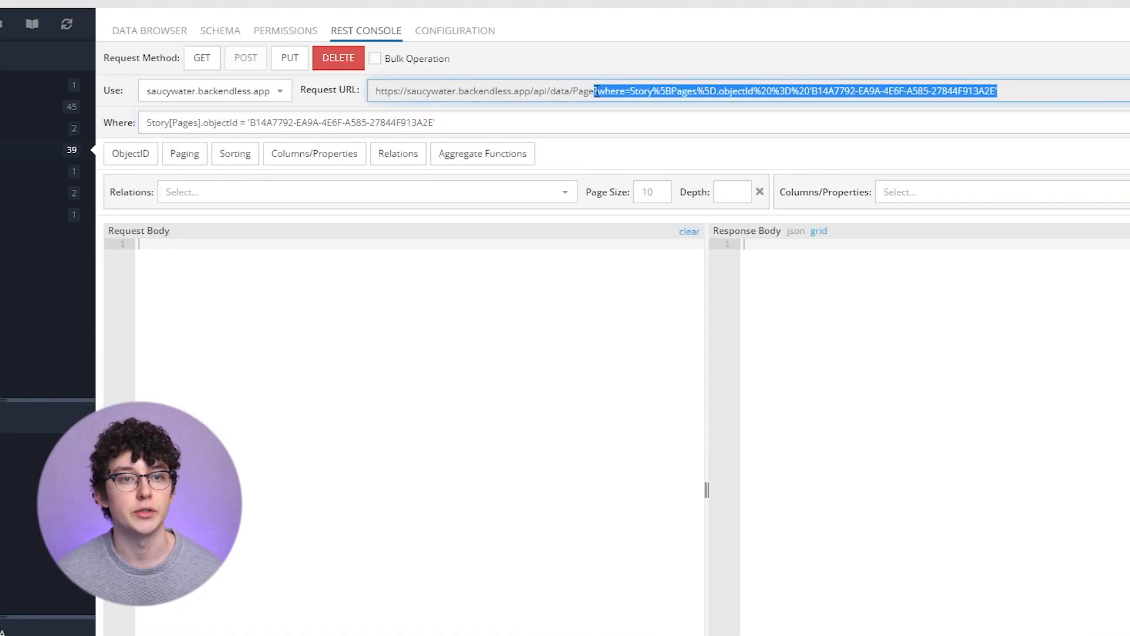
click(202, 58)
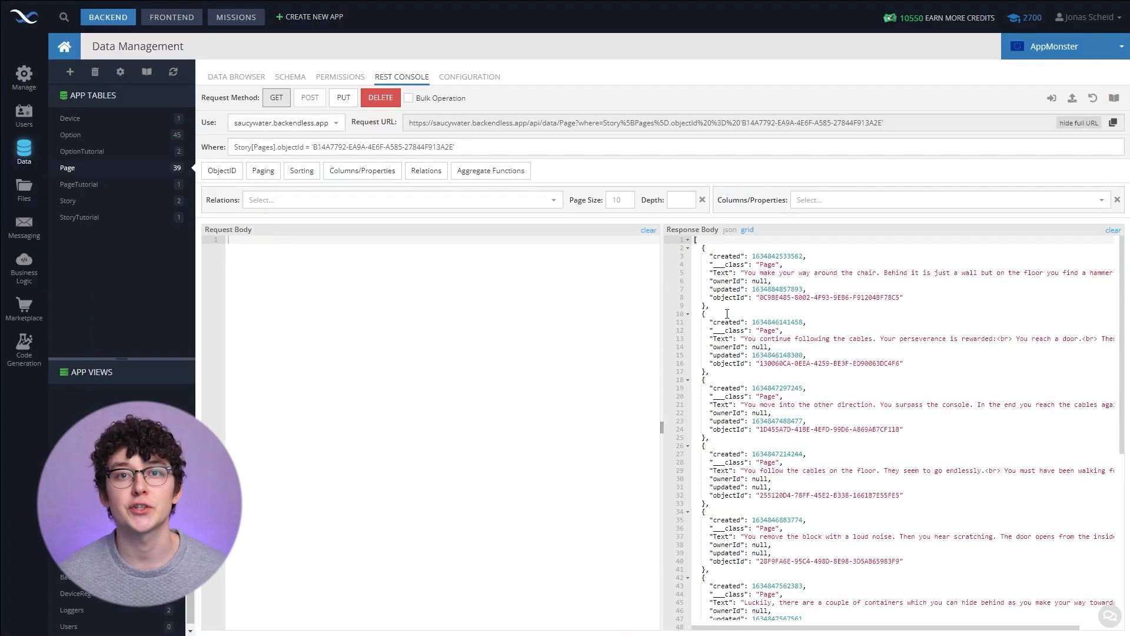
scroll(727, 314, down, 3)
scroll(727, 314, up, 3)
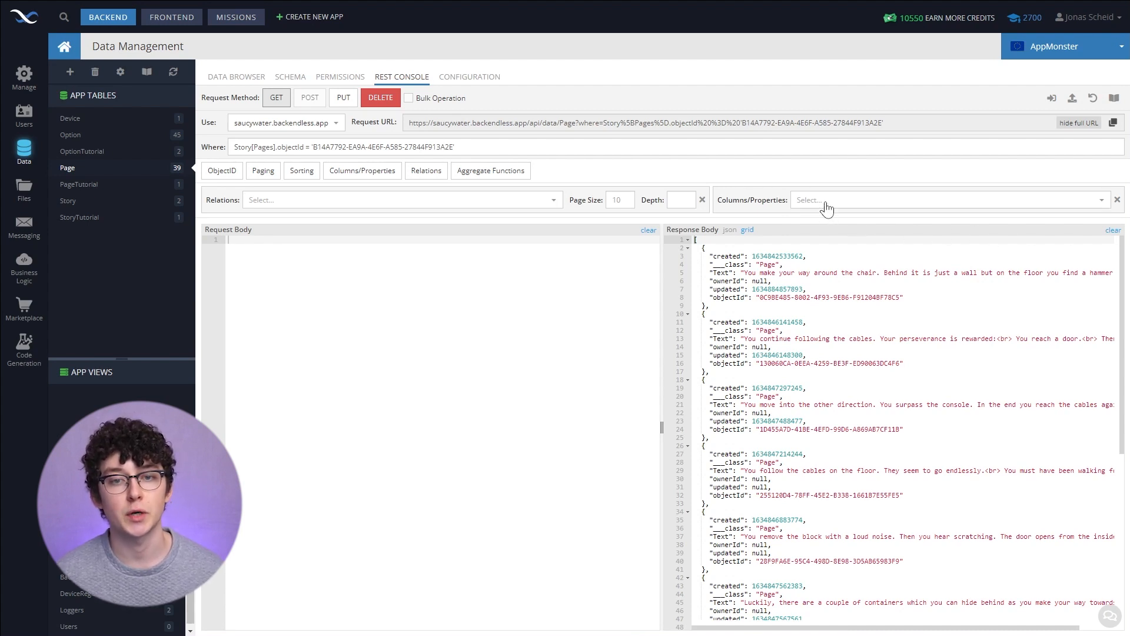
- Add the column property Story[Pages].objectId as StoryId and rerun the GET request
click(349, 172)
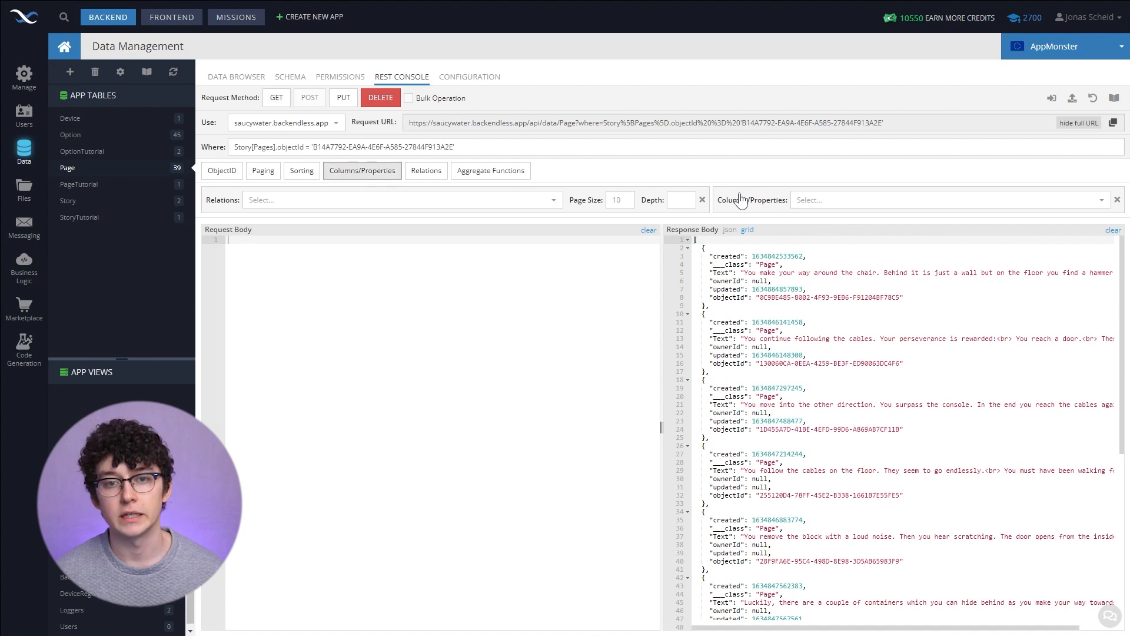
click(376, 174)
click(376, 174)
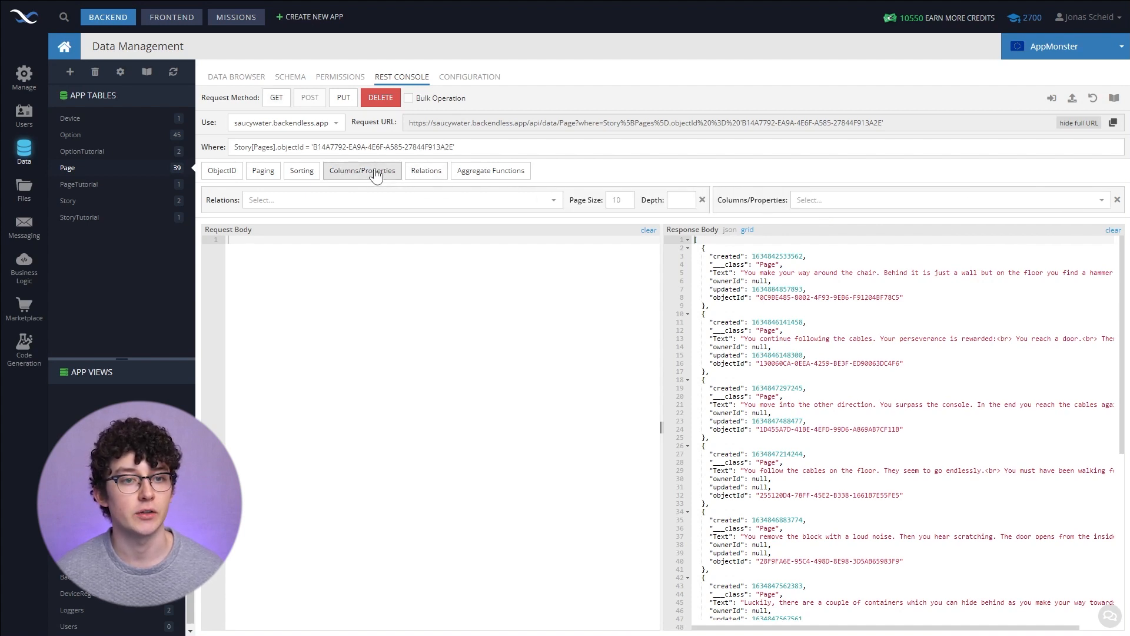
click(814, 199)
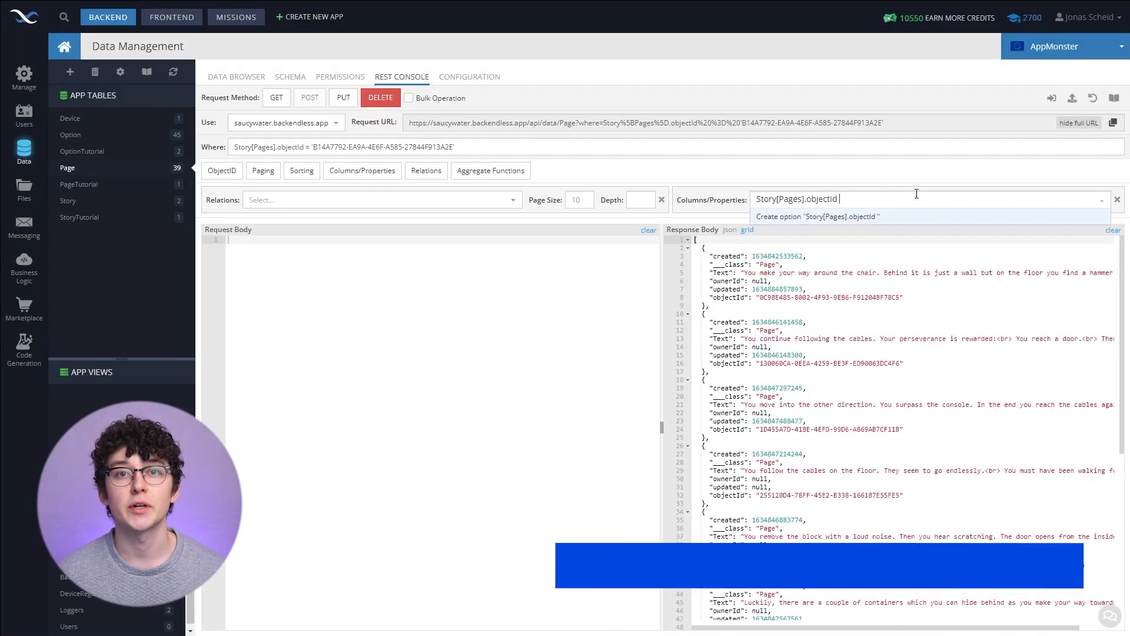
text(as)
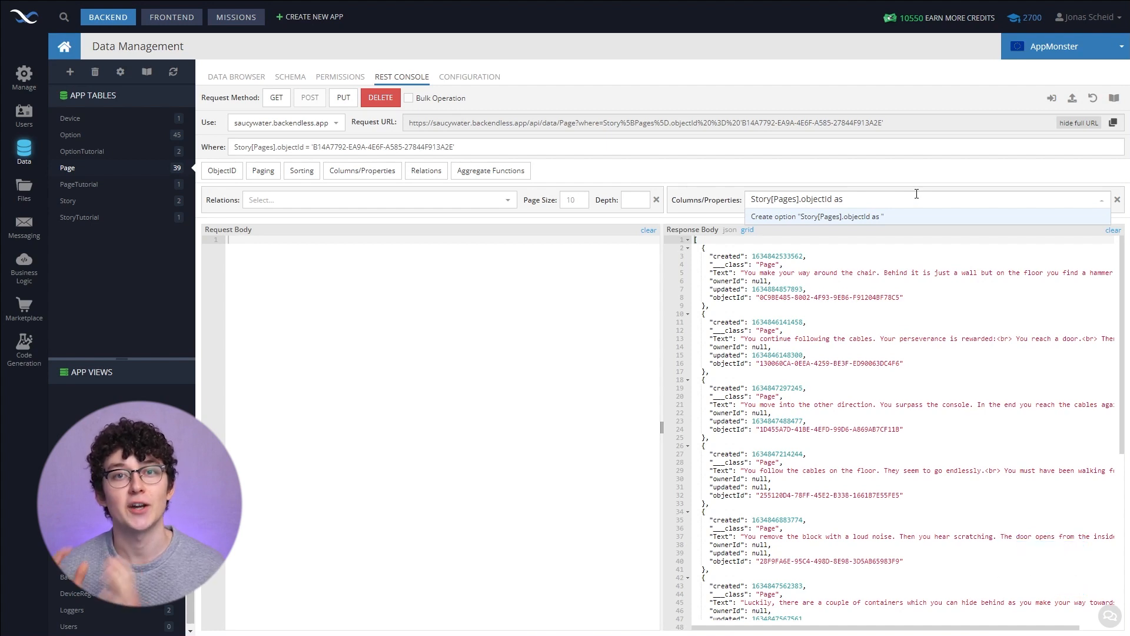
text(StoryId)
key(Return)
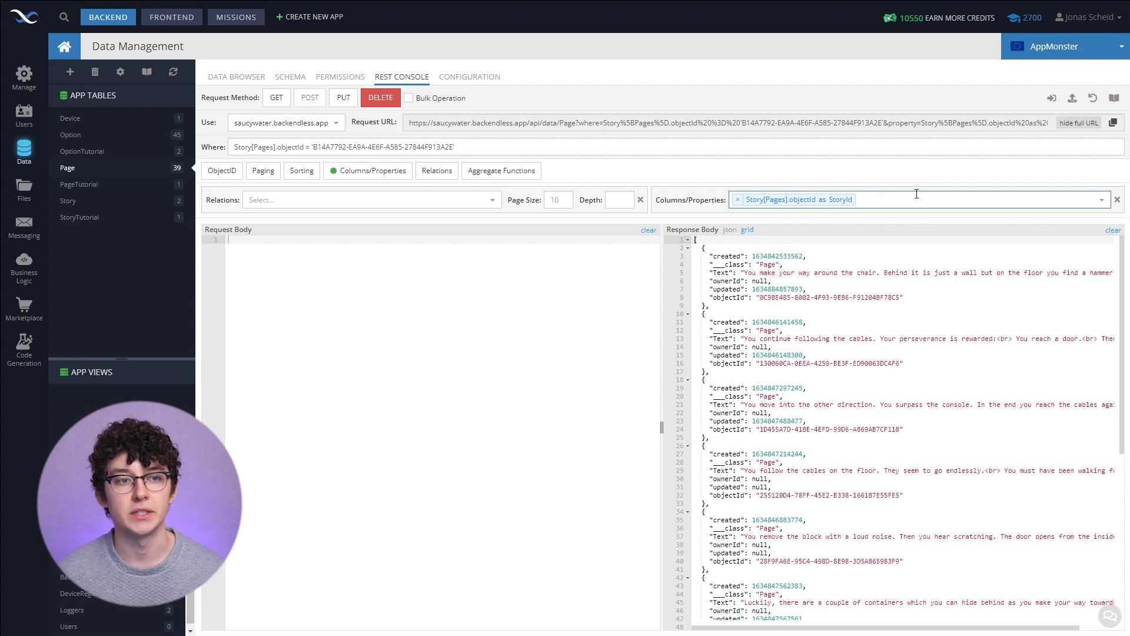
drag(890, 122, 1048, 124)
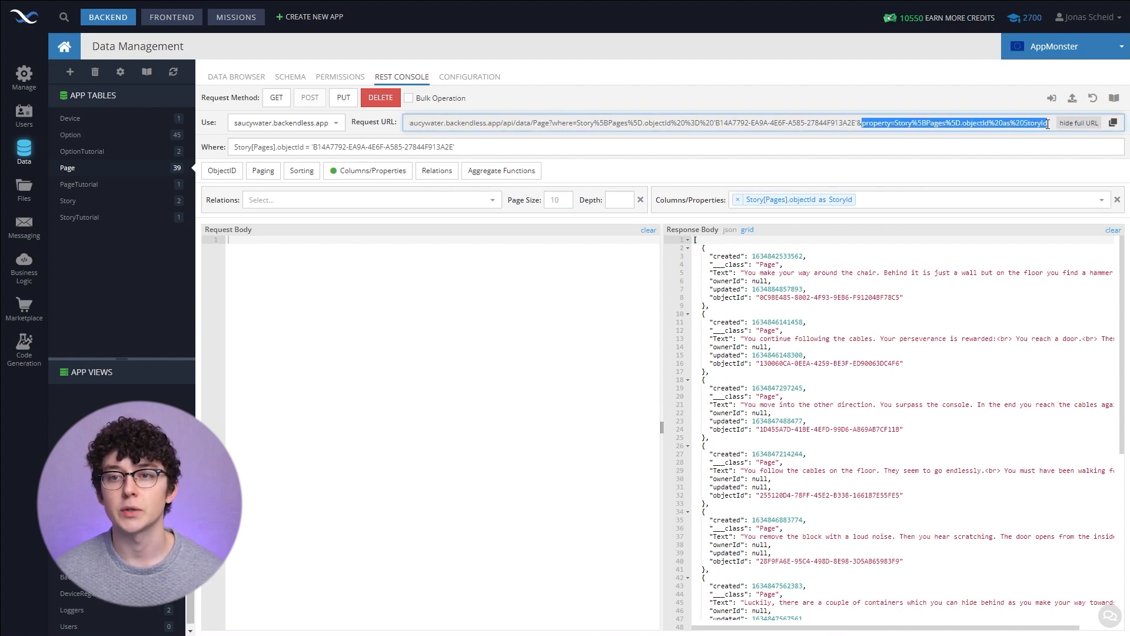
click(278, 100)
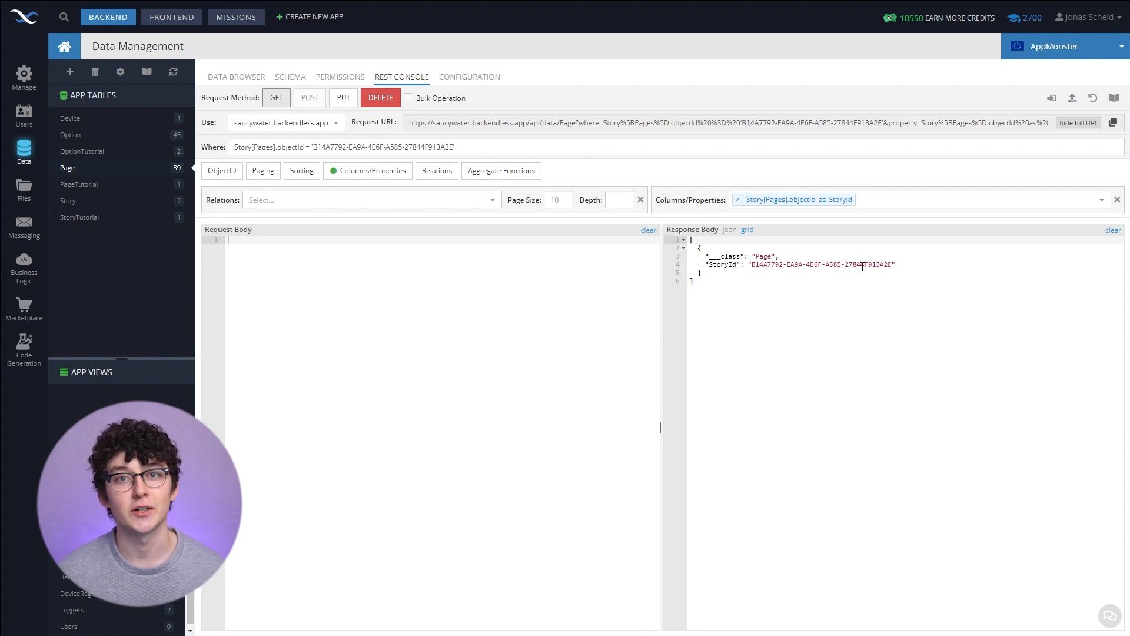
- Add the Text column to the returned properties and run the GET request again
click(908, 207)
click(914, 207)
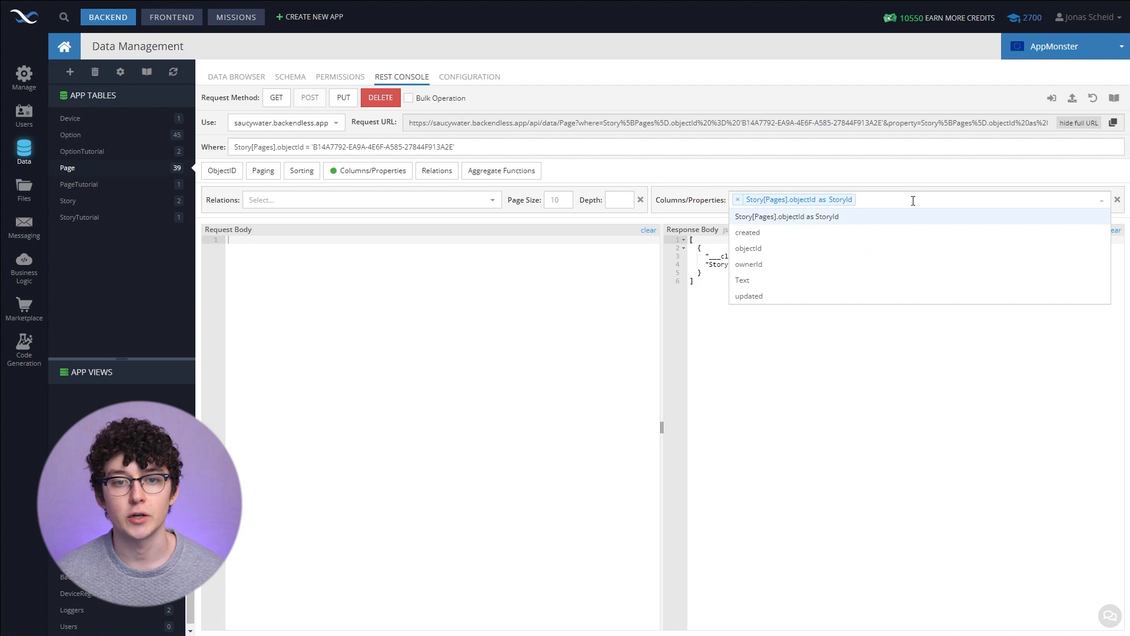
click(772, 281)
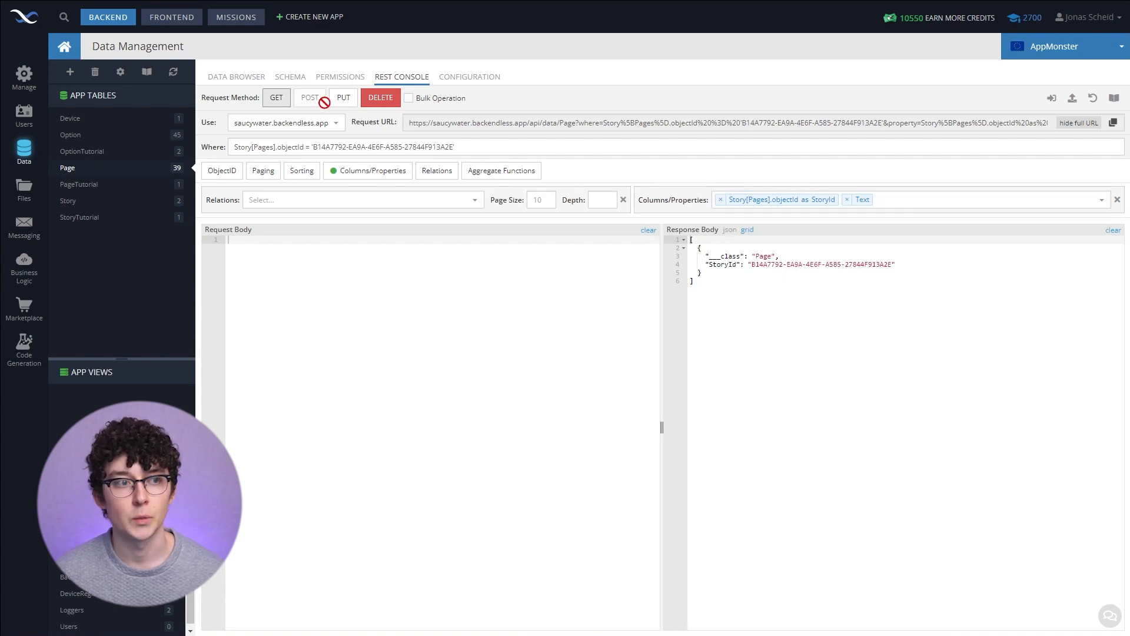
click(282, 102)
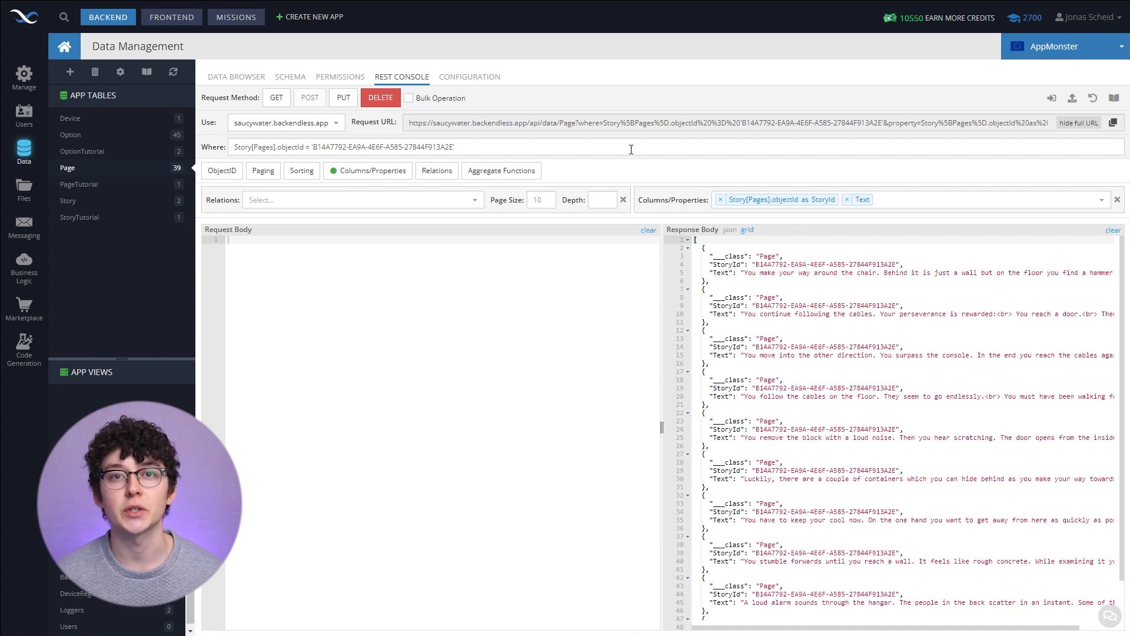
- Extend the where clause with and targetOption = followed by the pasted option objectId in quotes, and run it
click(631, 149)
text(and)
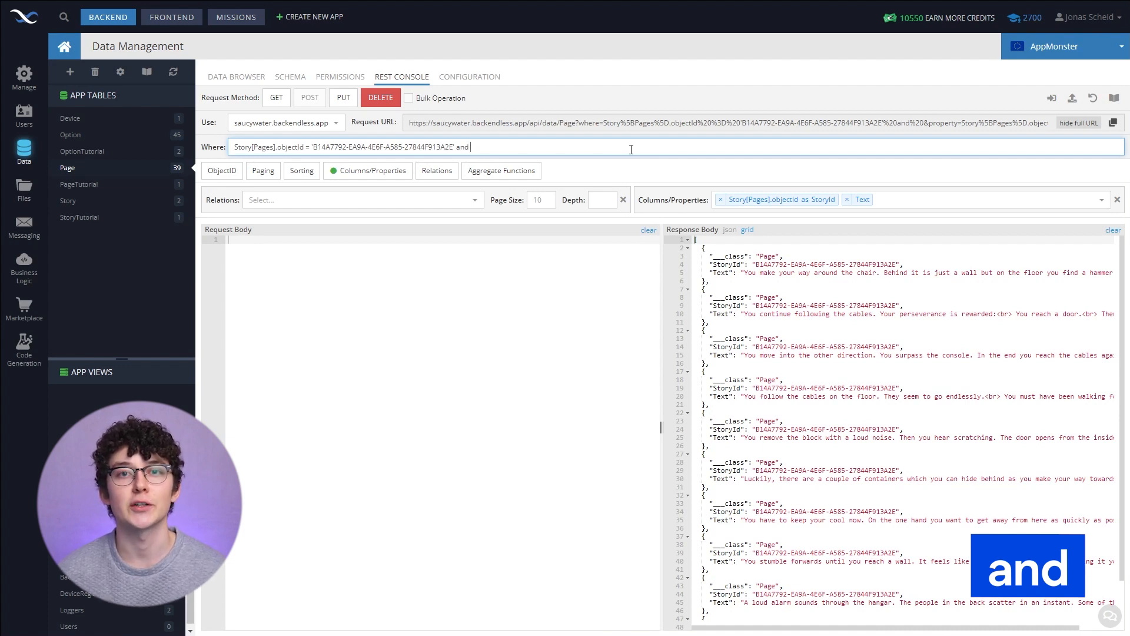
text( targetOption)
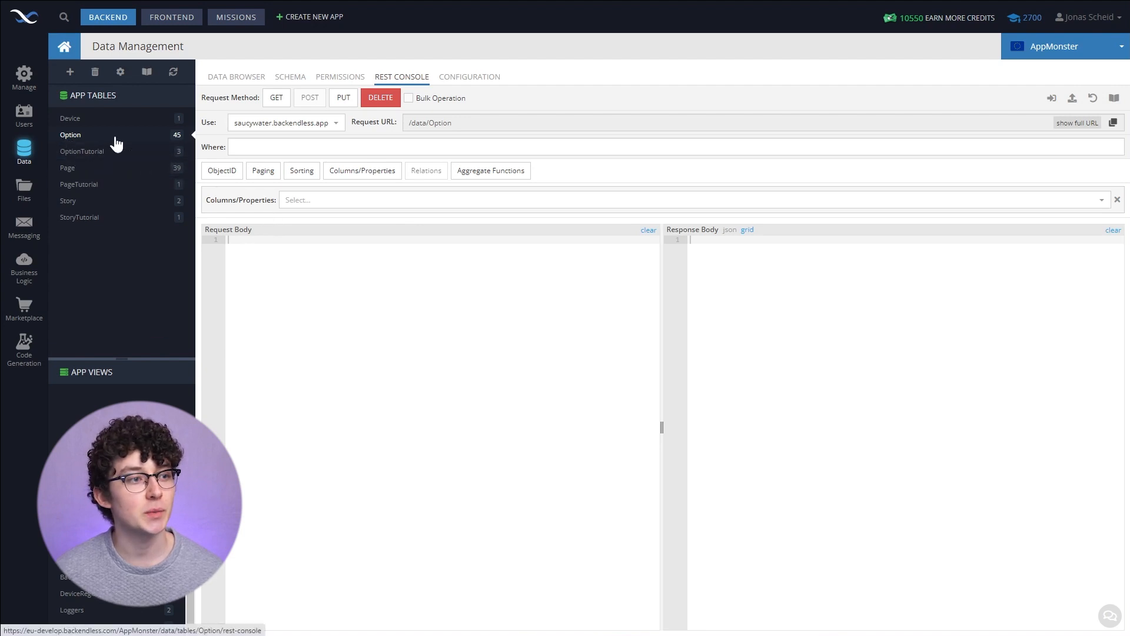
click(287, 100)
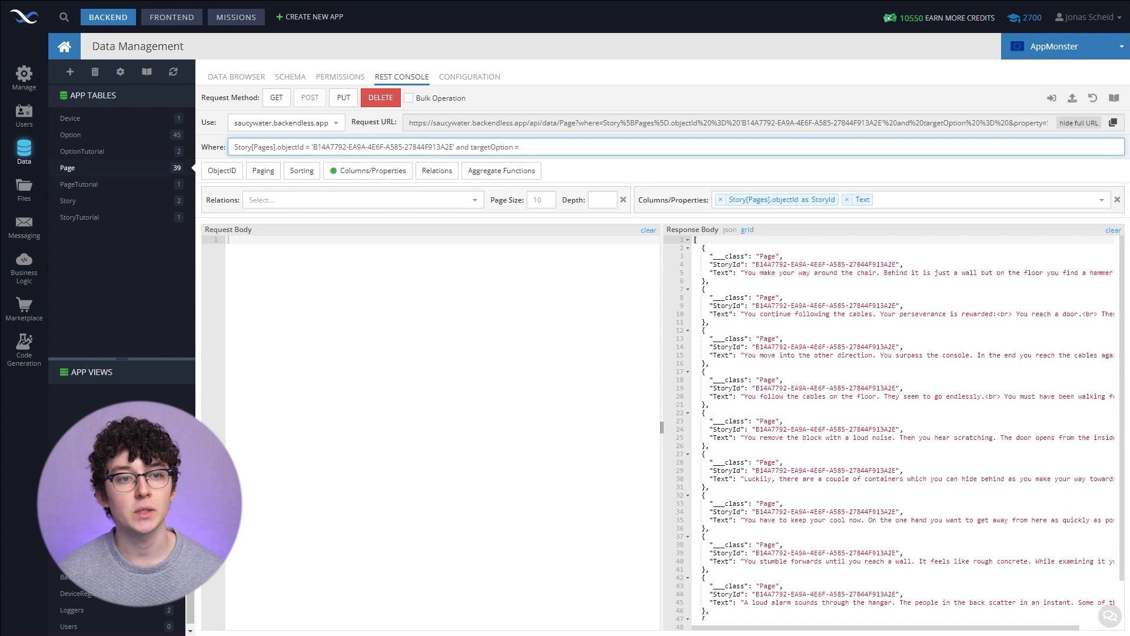
text(')
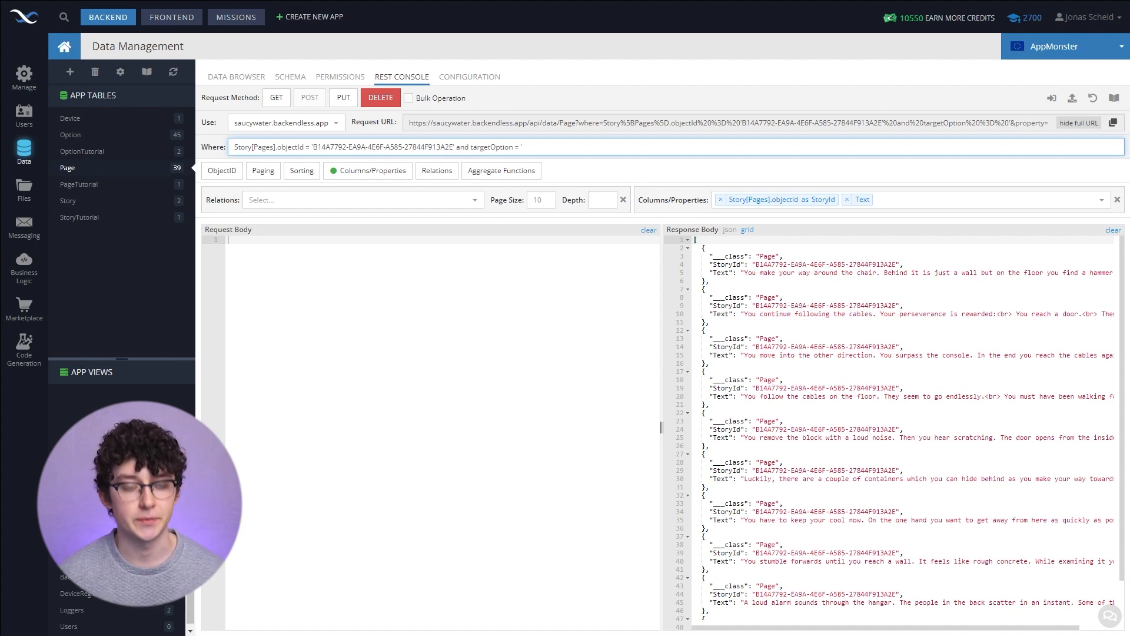
text(7BF4DF7A-5907-4CBE-B088-B98DFECD6DAB)
text(')
key(Return)
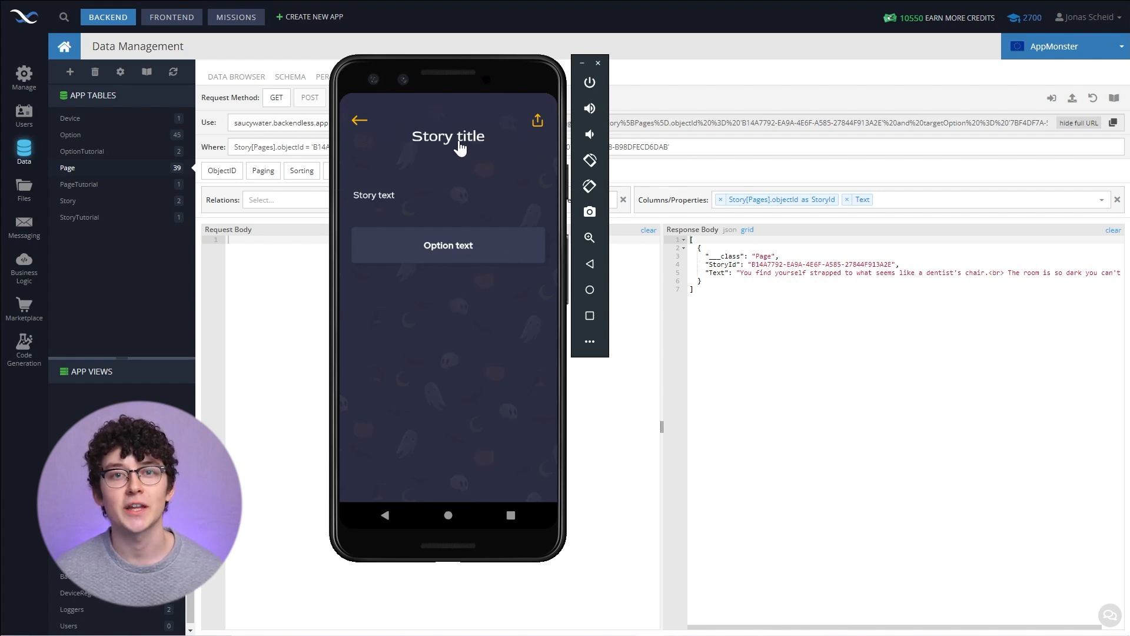
- Add the property Story[Pages].name as Title and rerun the GET request
drag(481, 70, 1129, 100)
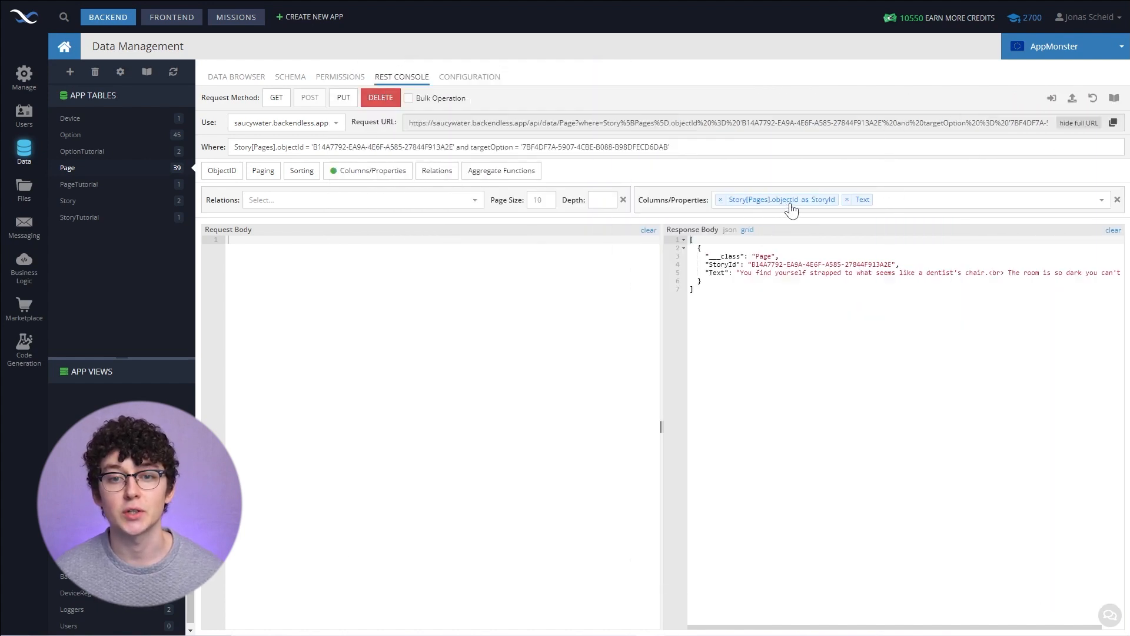
click(911, 199)
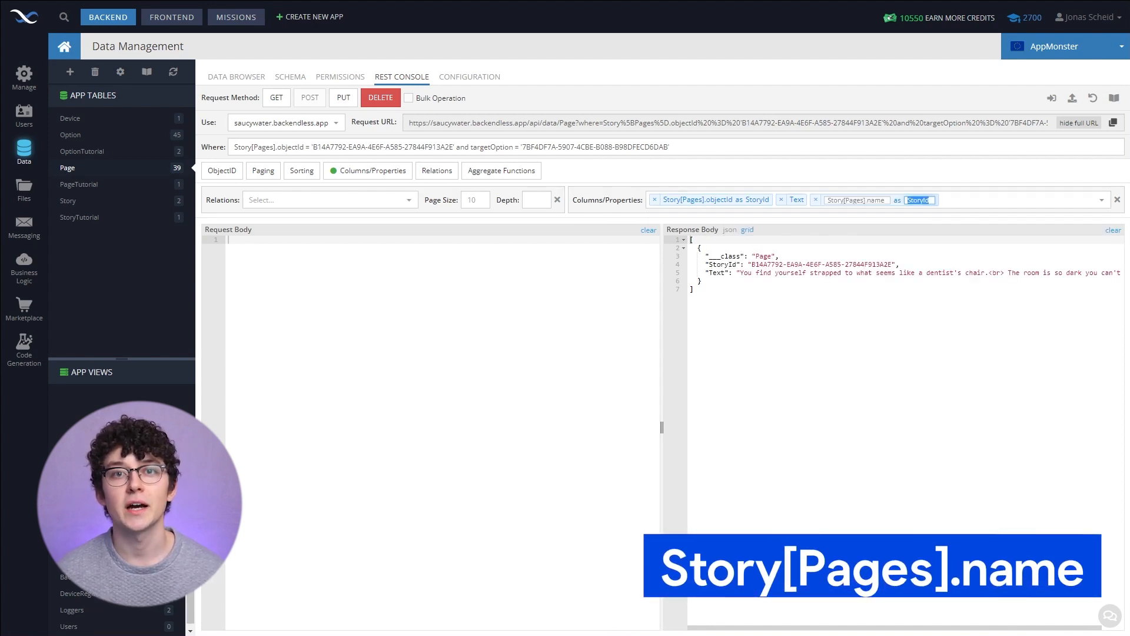
text(Title)
key(Return)
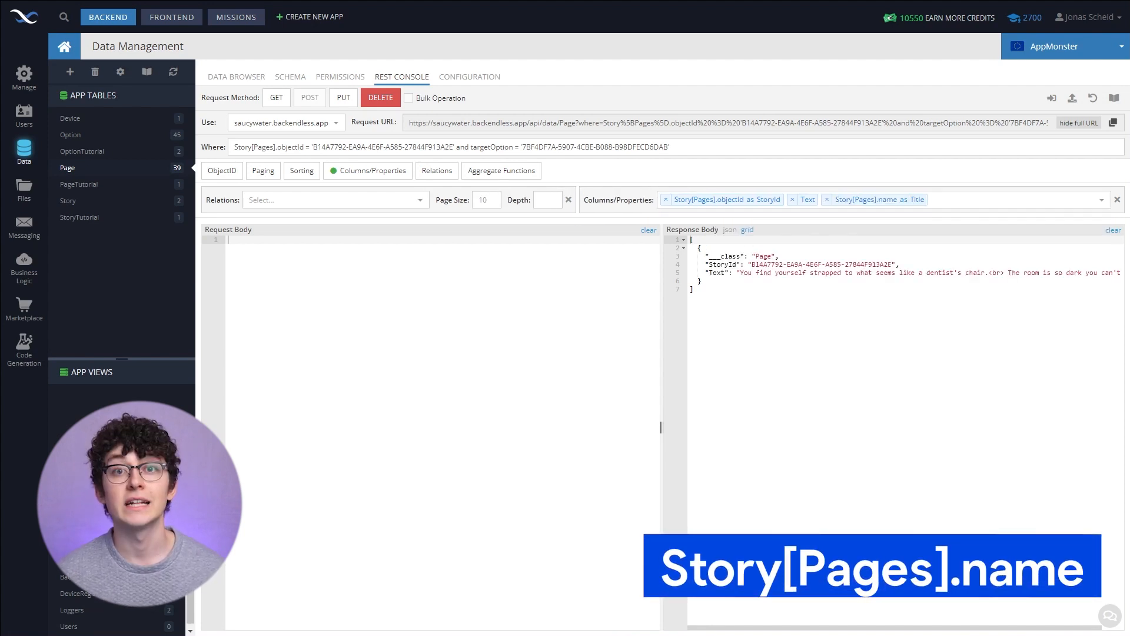
click(271, 98)
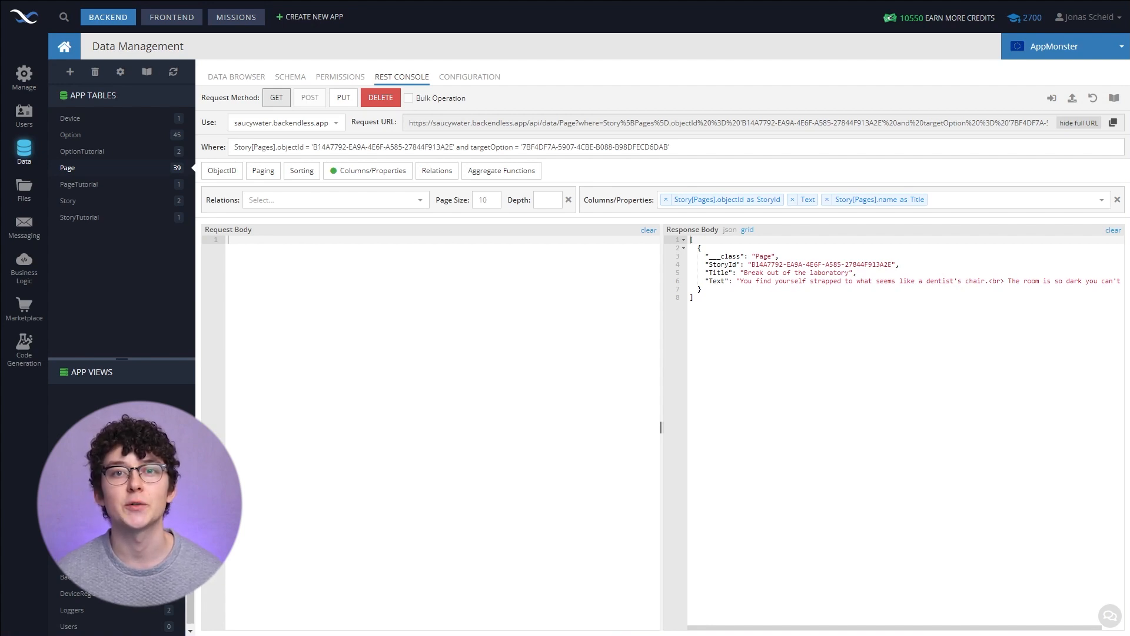
- Load the Options relation in the request and copy the full request URL
click(336, 200)
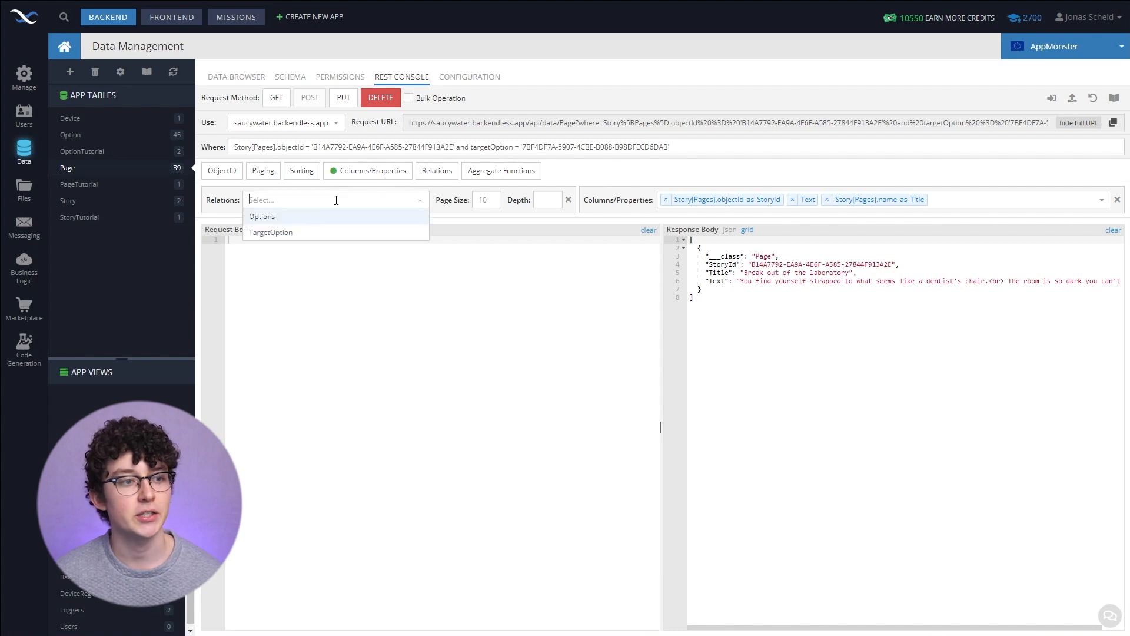
click(310, 218)
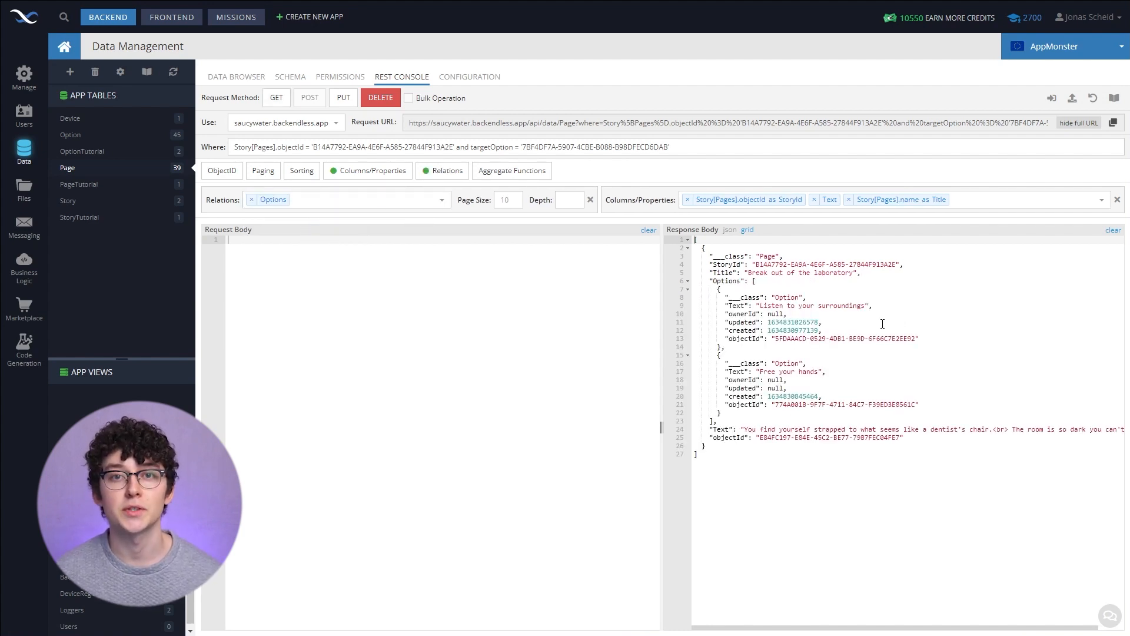
click(754, 282)
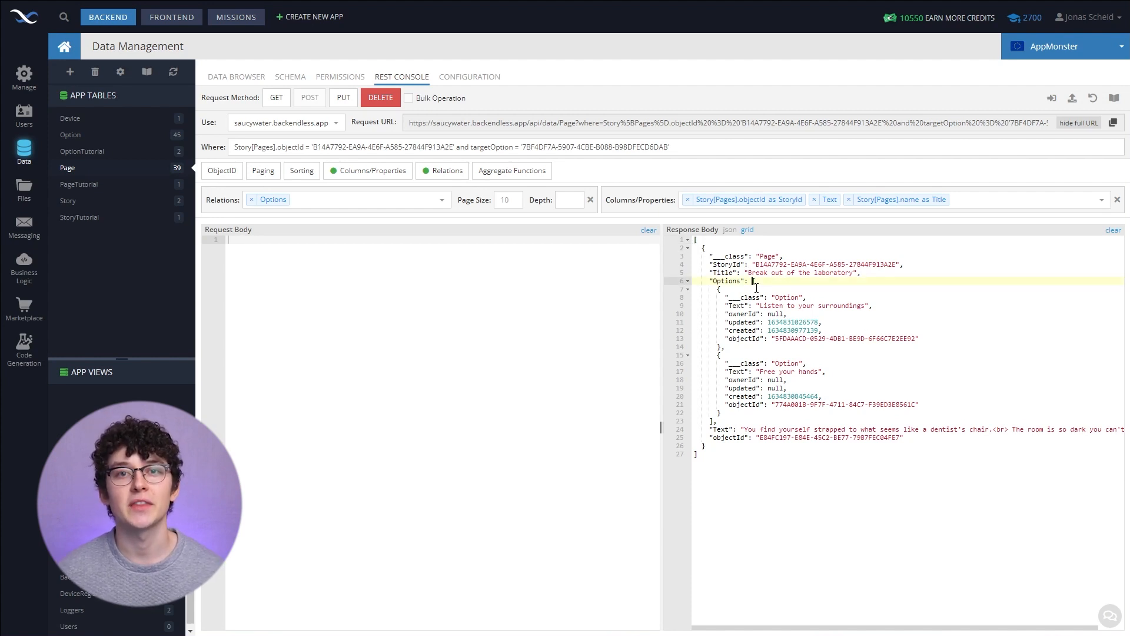
click(974, 123)
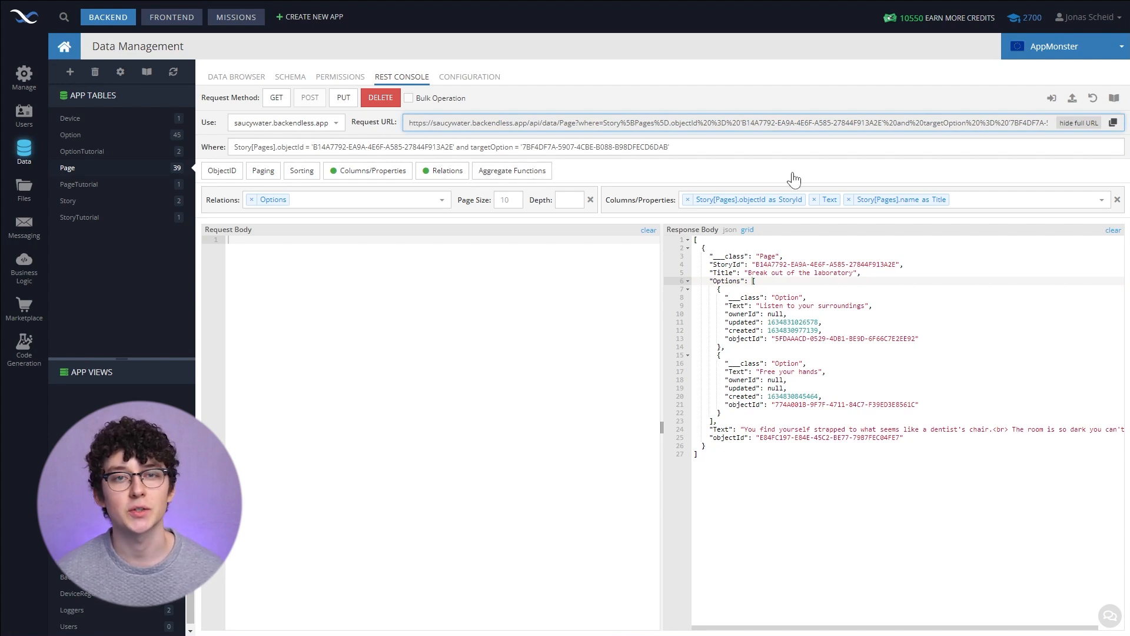
click(1114, 126)
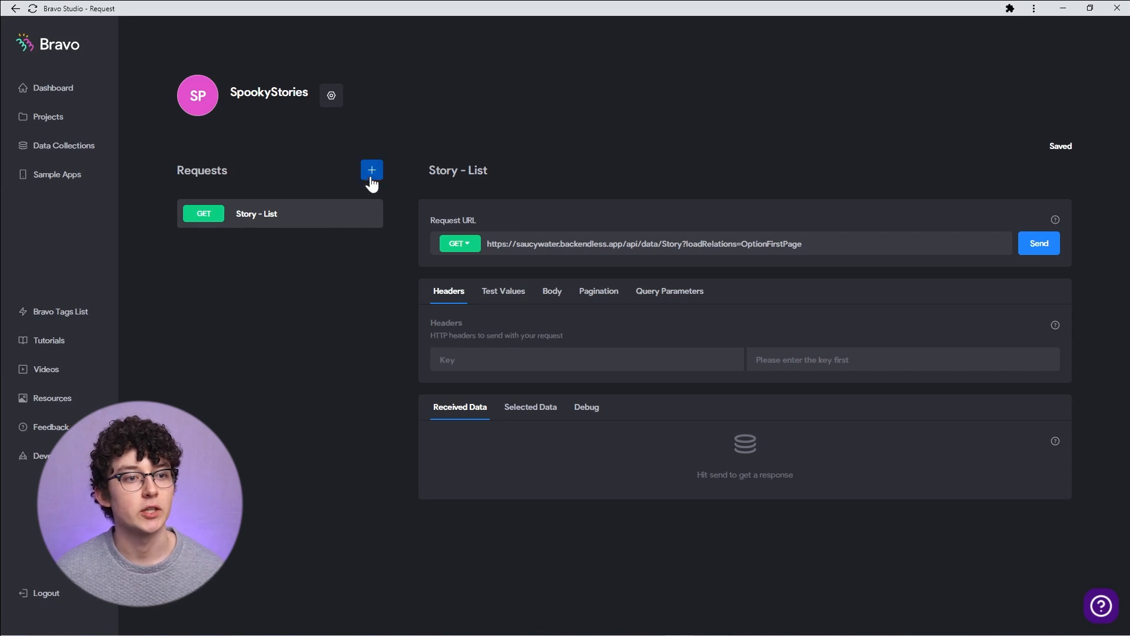
- In Bravo Studio, add a new request to the SpookyStories data collection and name it Page
click(372, 170)
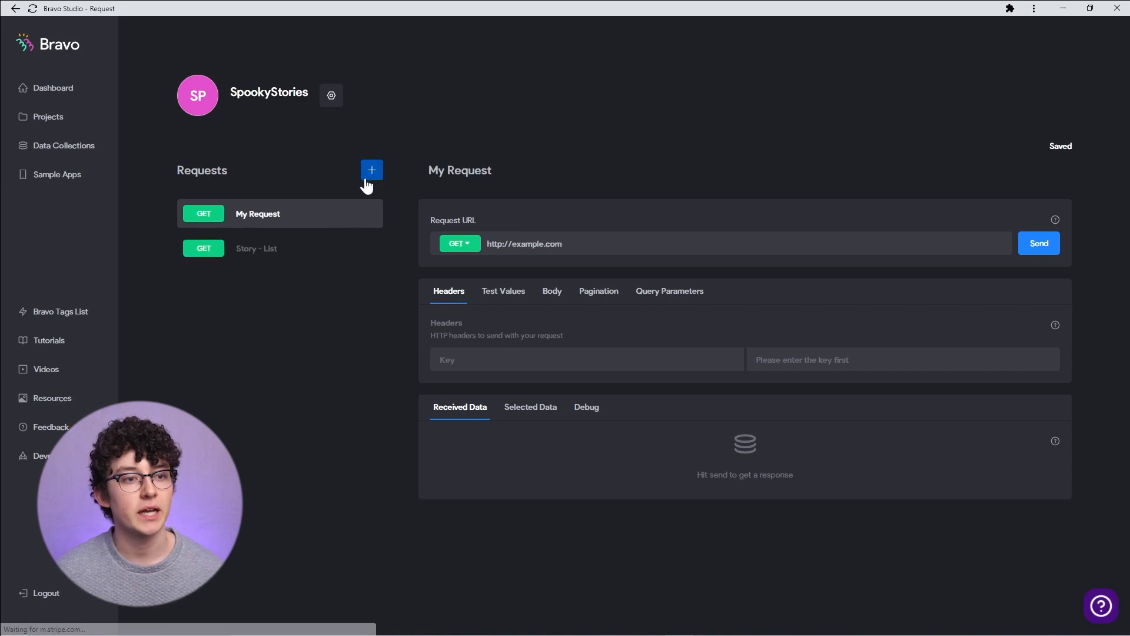
click(515, 180)
drag(493, 172, 433, 185)
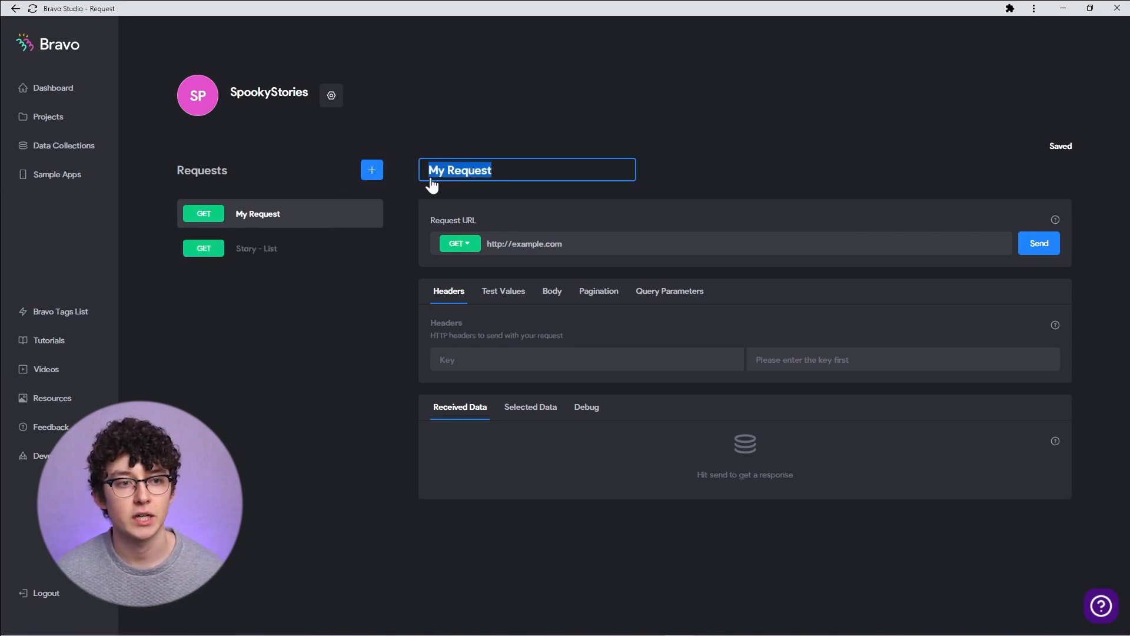
text(Page)
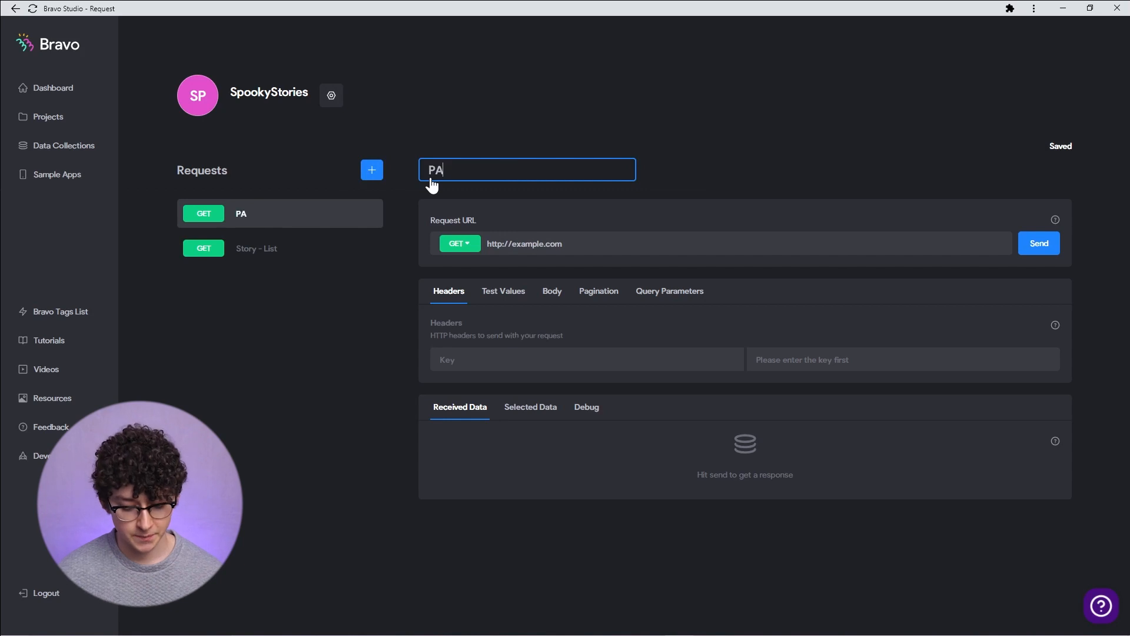
key(Return)
- Replace the Page request's URL with the copied Backendless URL, send it, and review the received data
drag(564, 244, 486, 244)
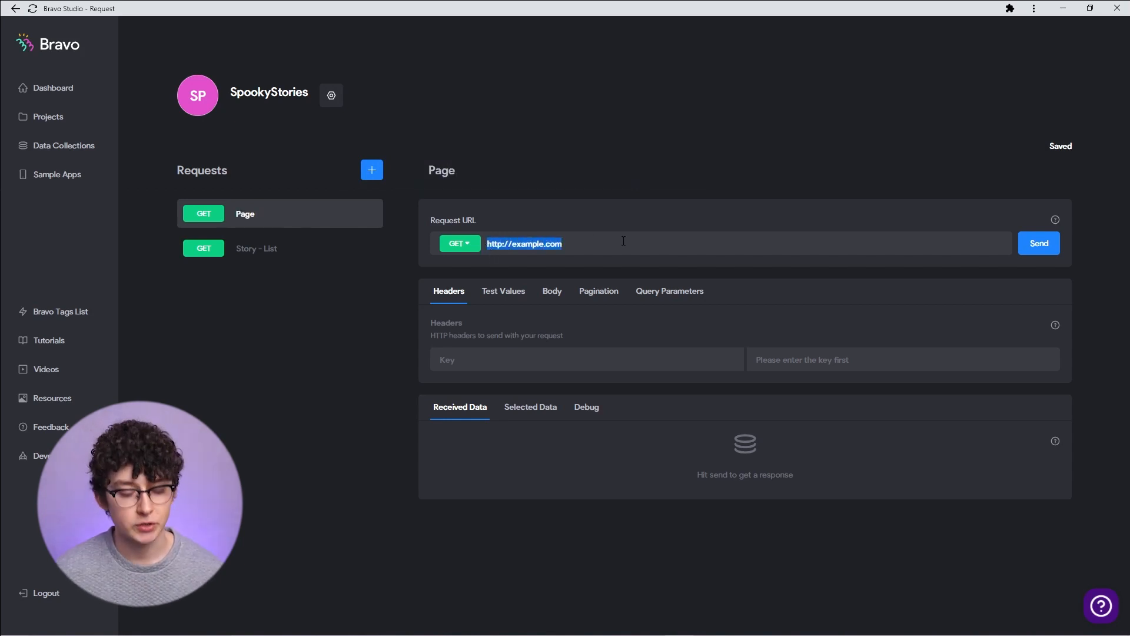
key(ctrl+v)
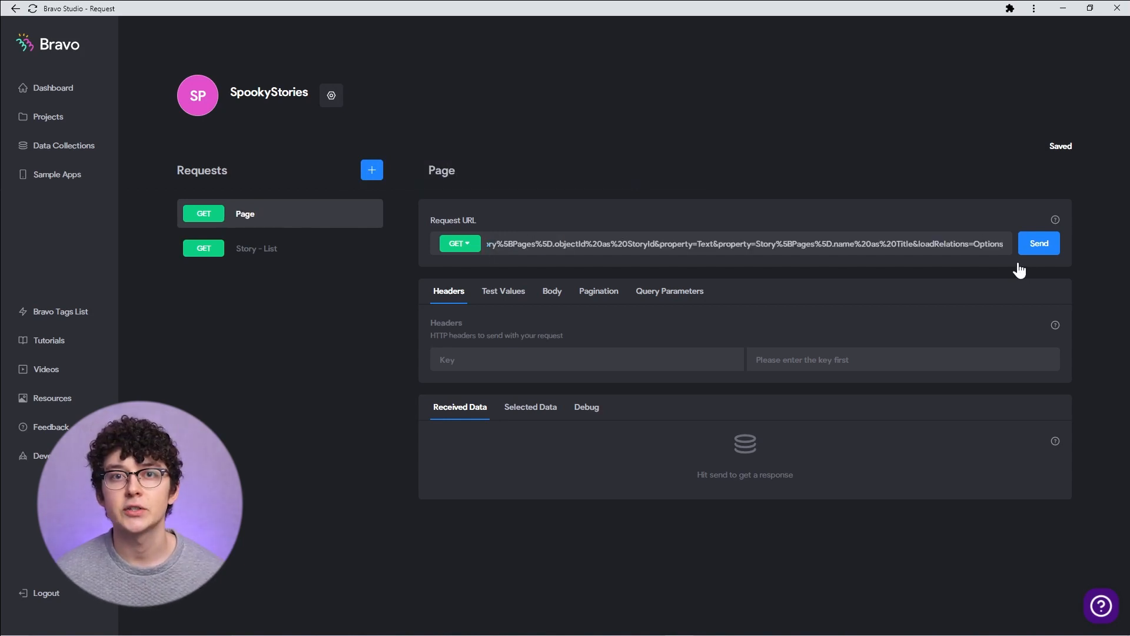
click(1037, 256)
scroll(710, 353, down, 3)
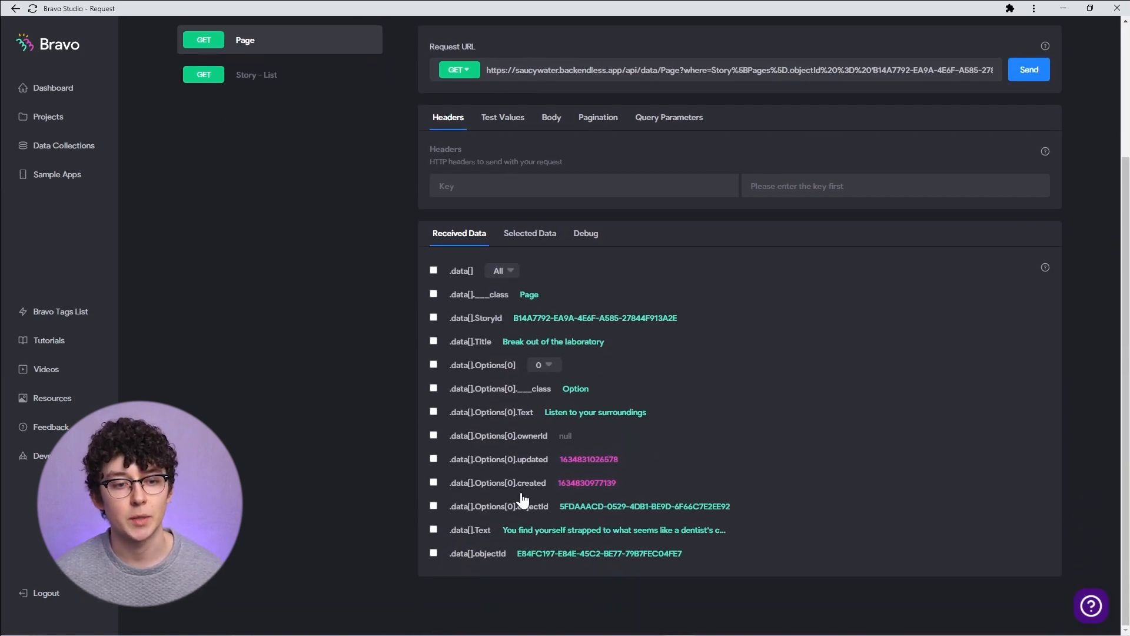
scroll(887, 298, up, 3)
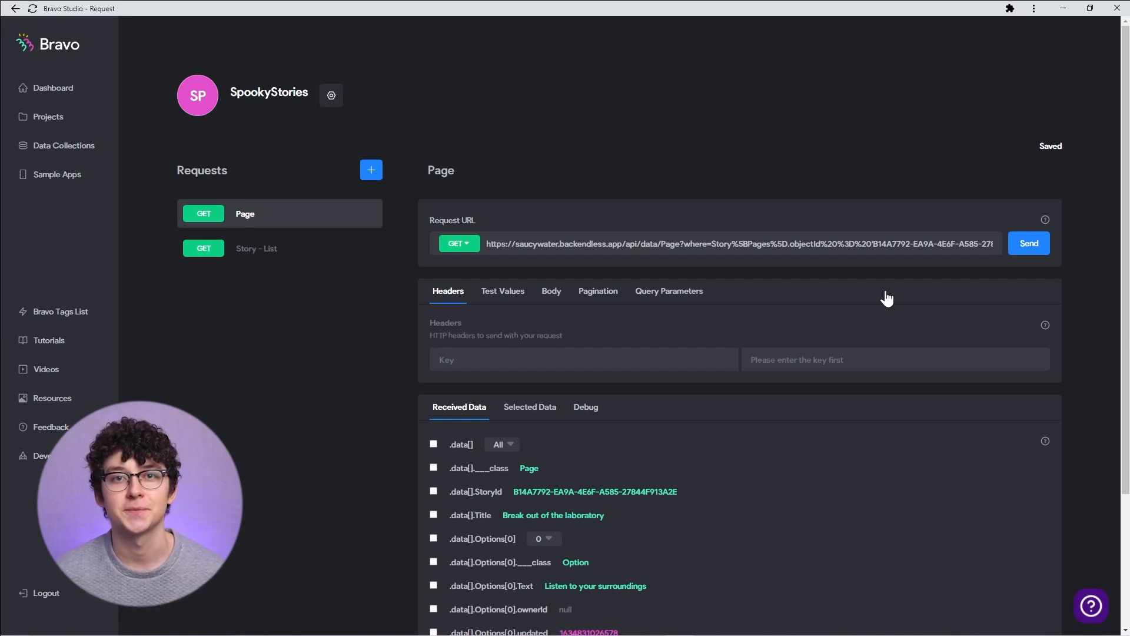
- Delete the hard-coded story objectId from the where clause in the Page request URL
drag(873, 244, 873, 269)
key(BackSpace)
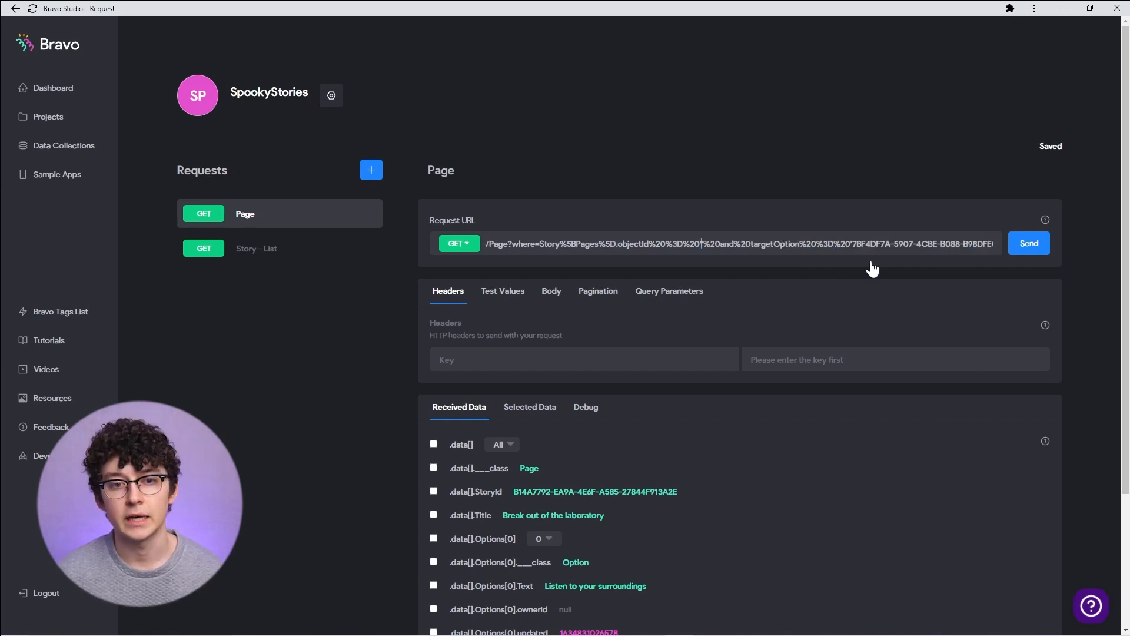
- Replace the story objectId in the Page URL's where clause with ${storyId} and paste the story's objectId as its test value
text($)
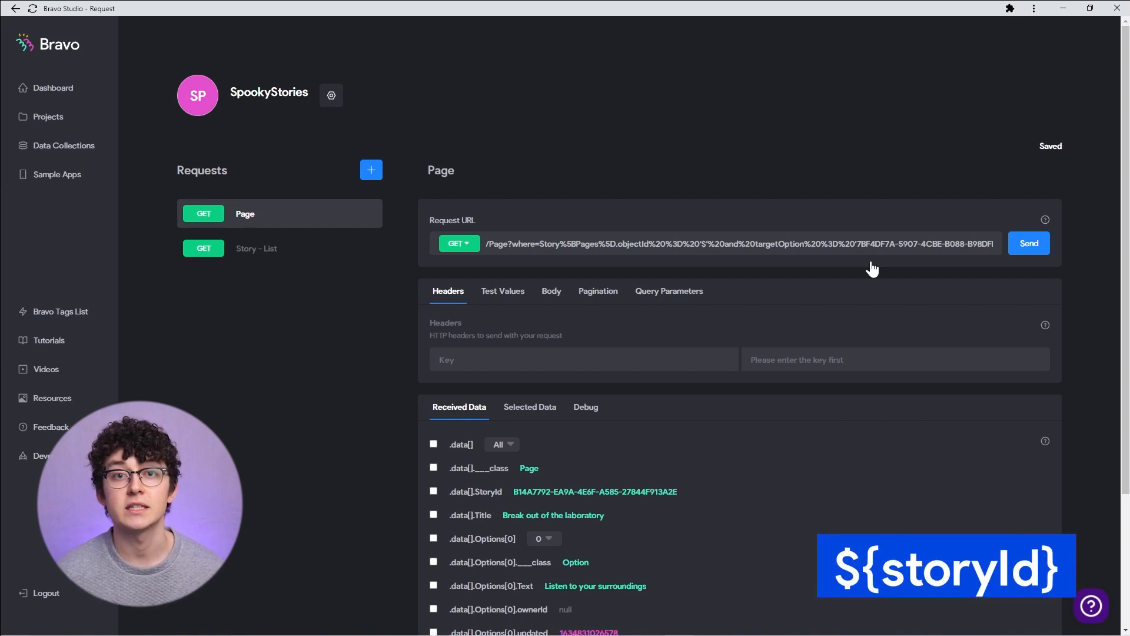
text({storyId)
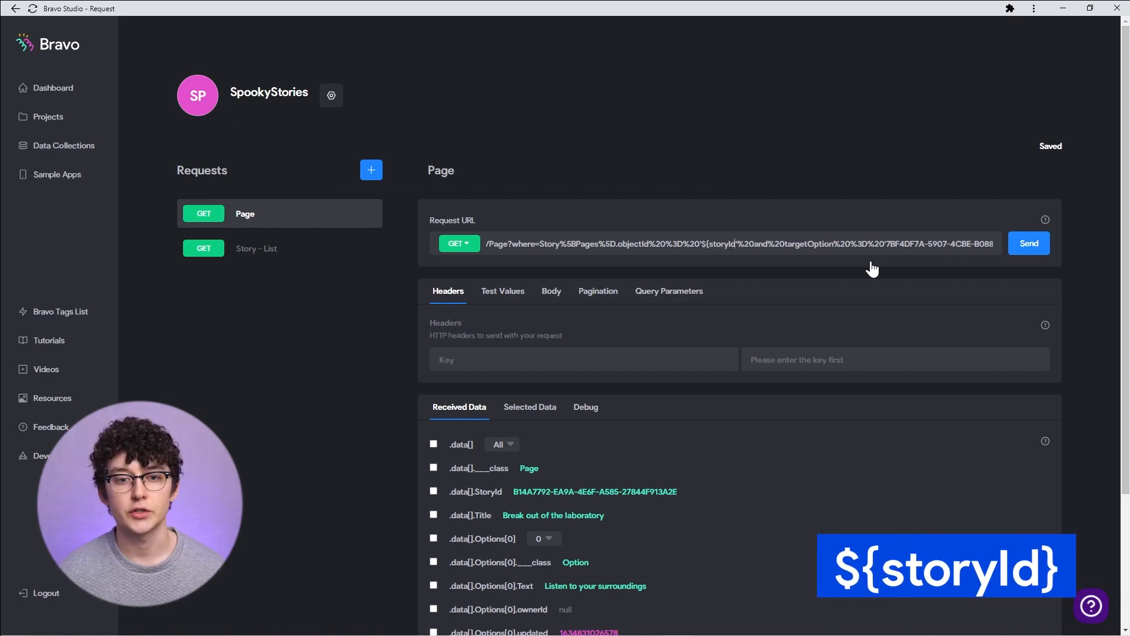
text(})
click(1029, 243)
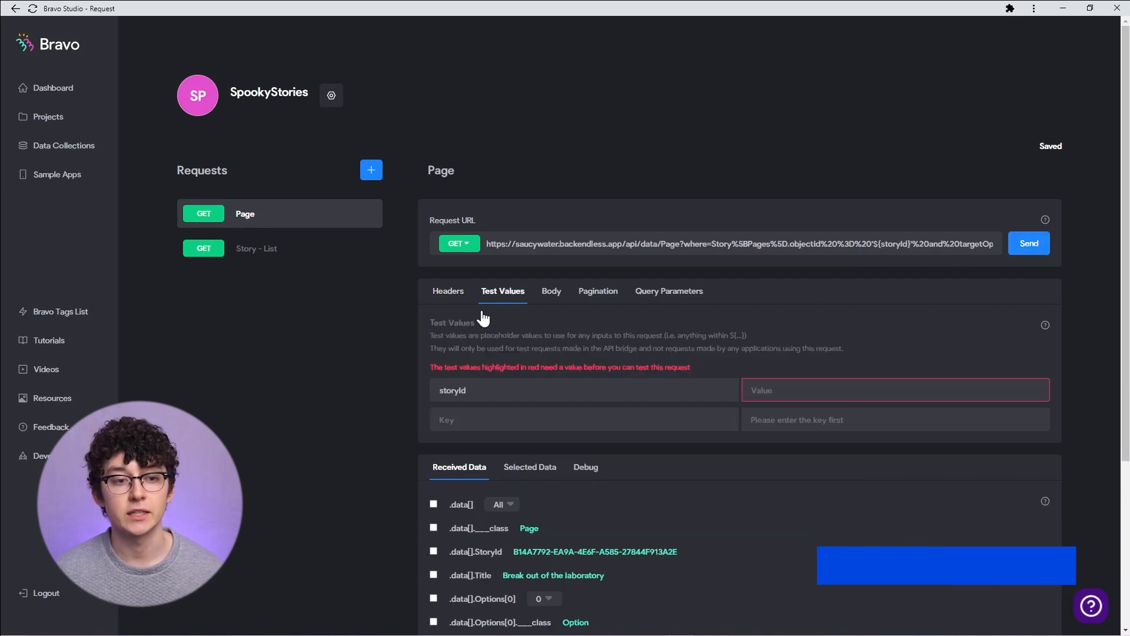
click(796, 388)
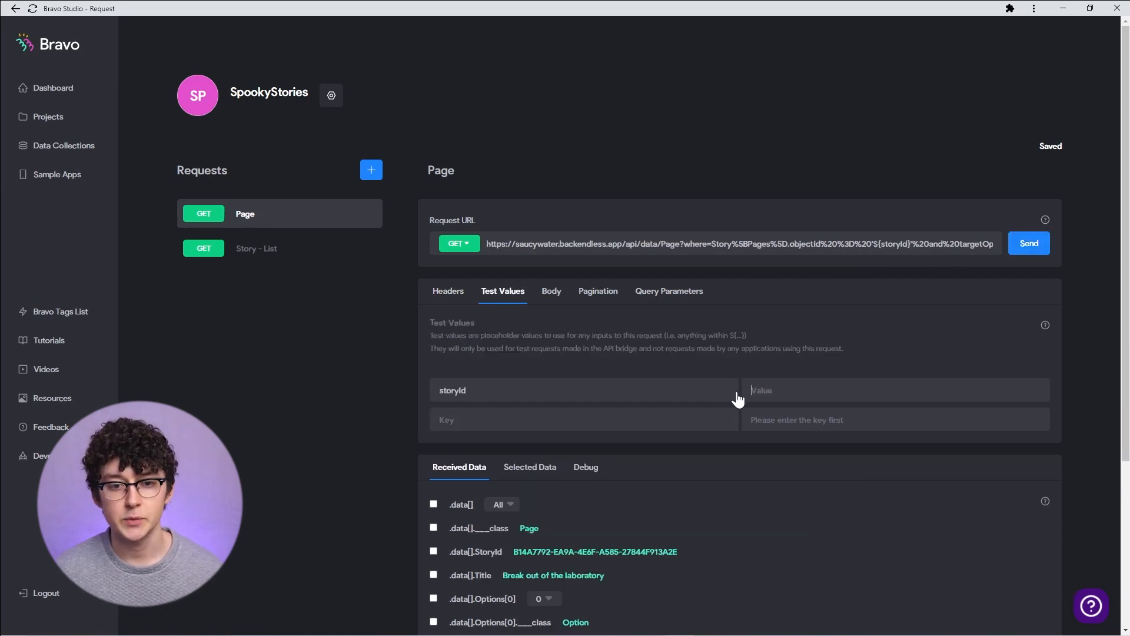
key(ctrl+v)
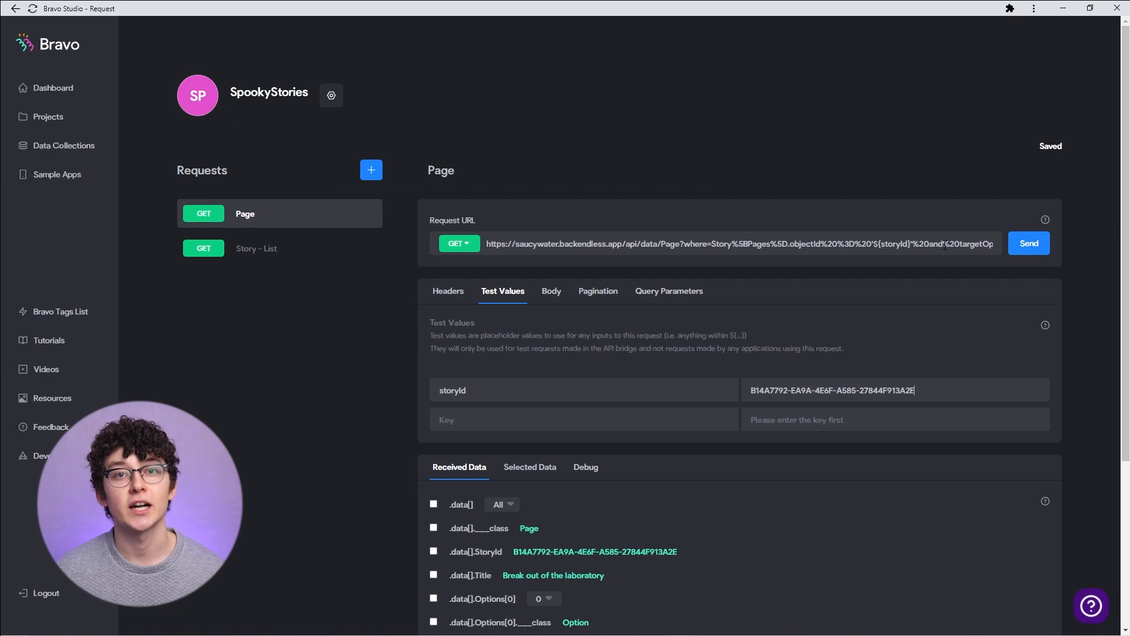
- Cut the target option objectId from the URL, replace it with ${targetOptionId}, and paste that ID as its test value
click(992, 243)
drag(707, 244, 951, 244)
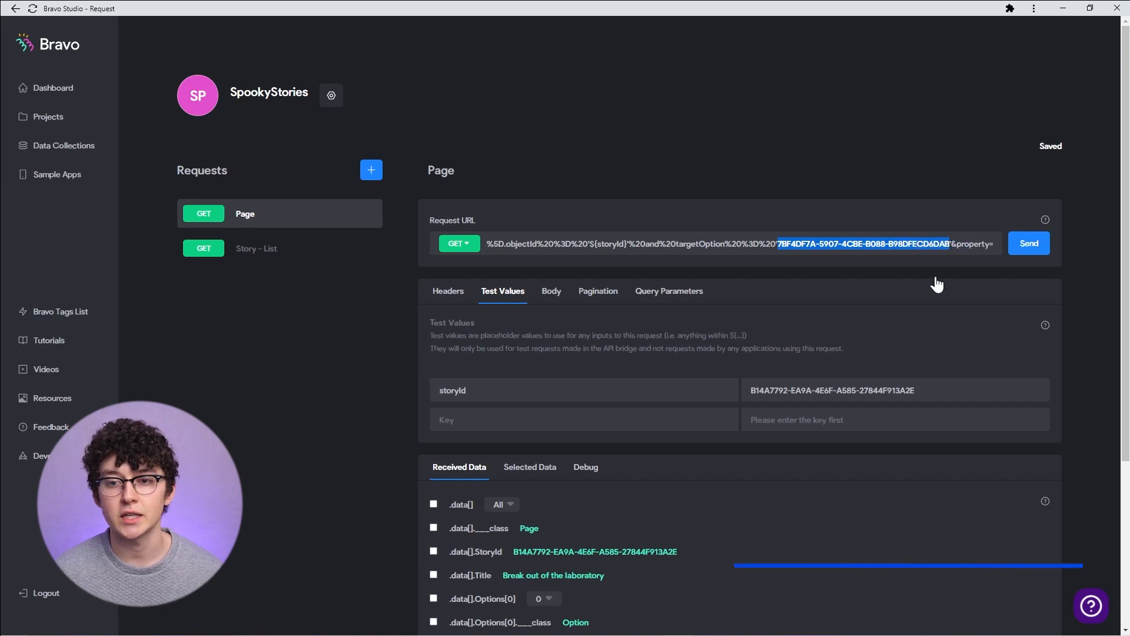
key(ctrl+x)
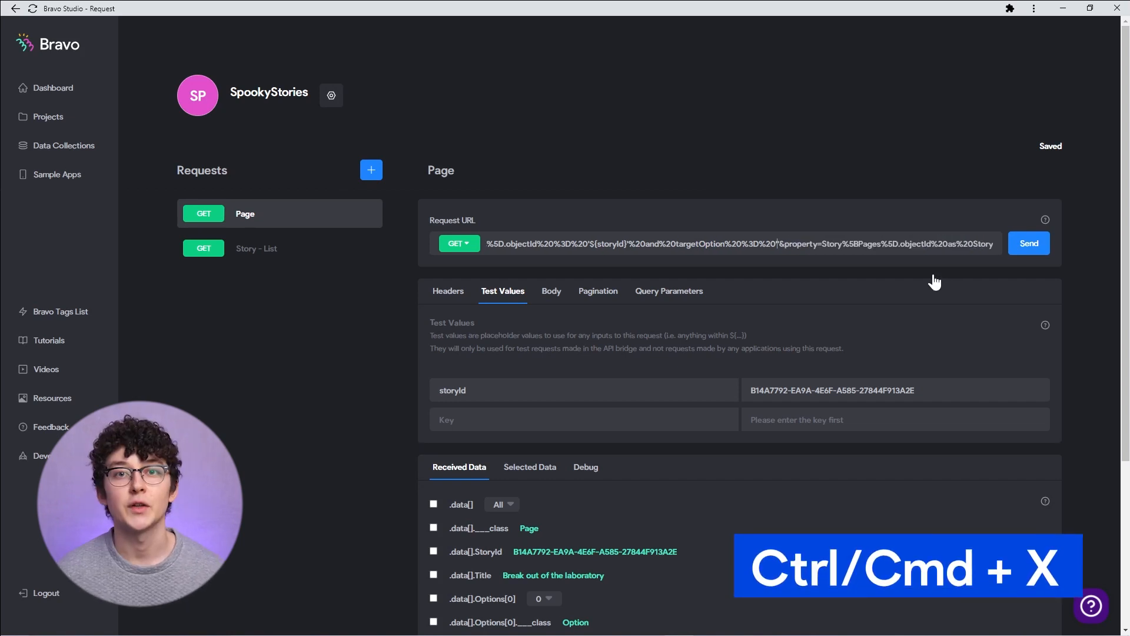
text(${targetOptionId})
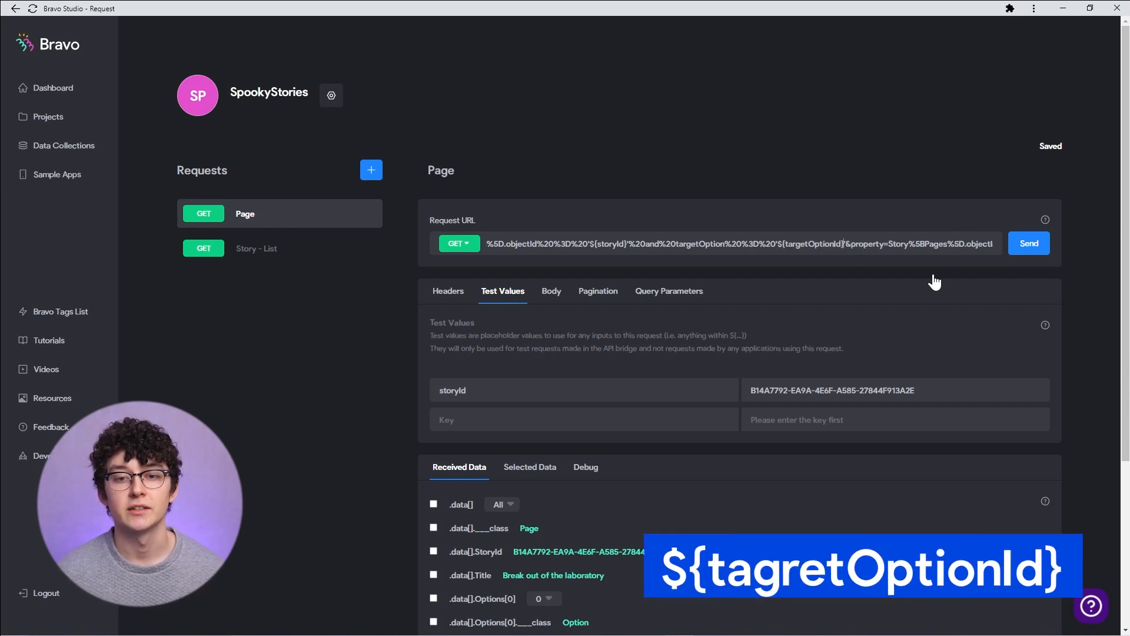
click(935, 283)
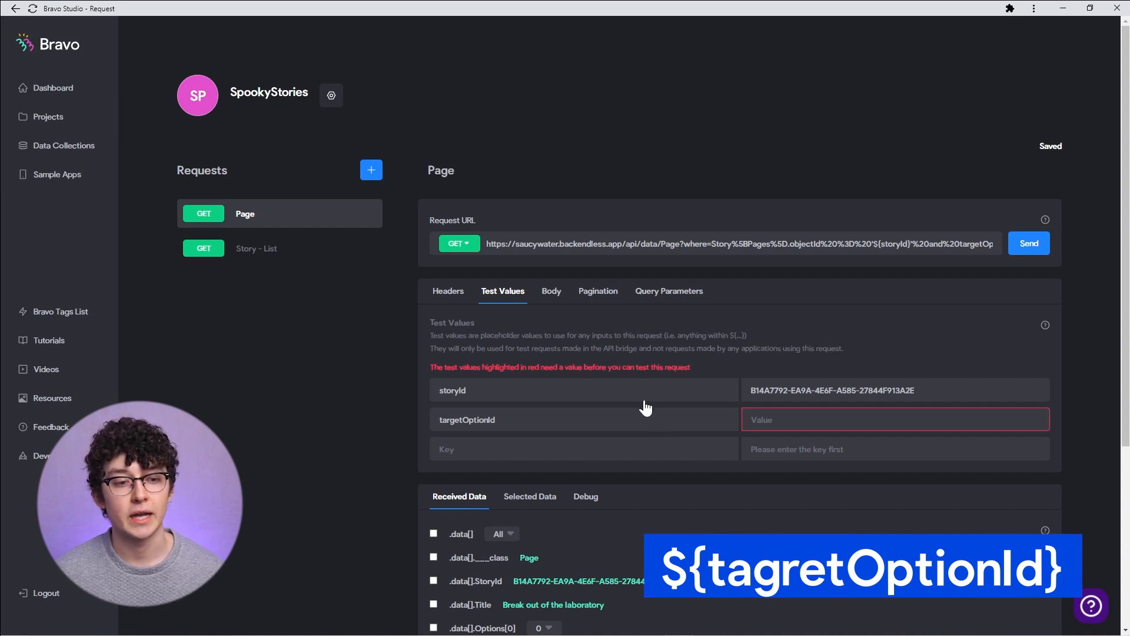
click(782, 419)
key(ctrl+v)
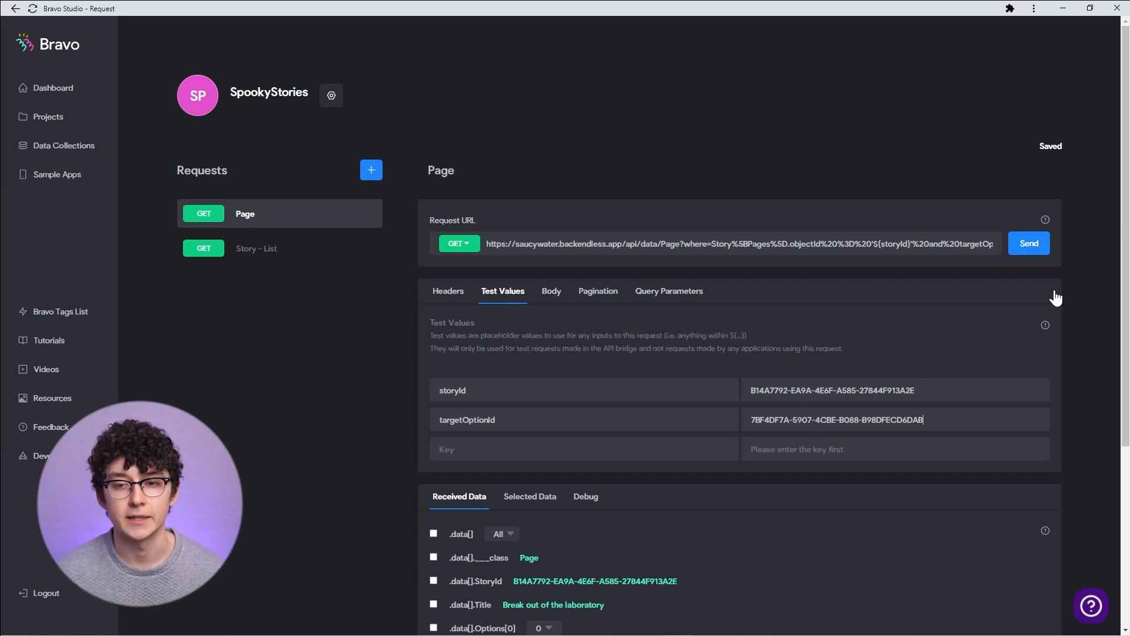
- Switch the received data's top-level index from All to item 0
scroll(524, 341, down, 4)
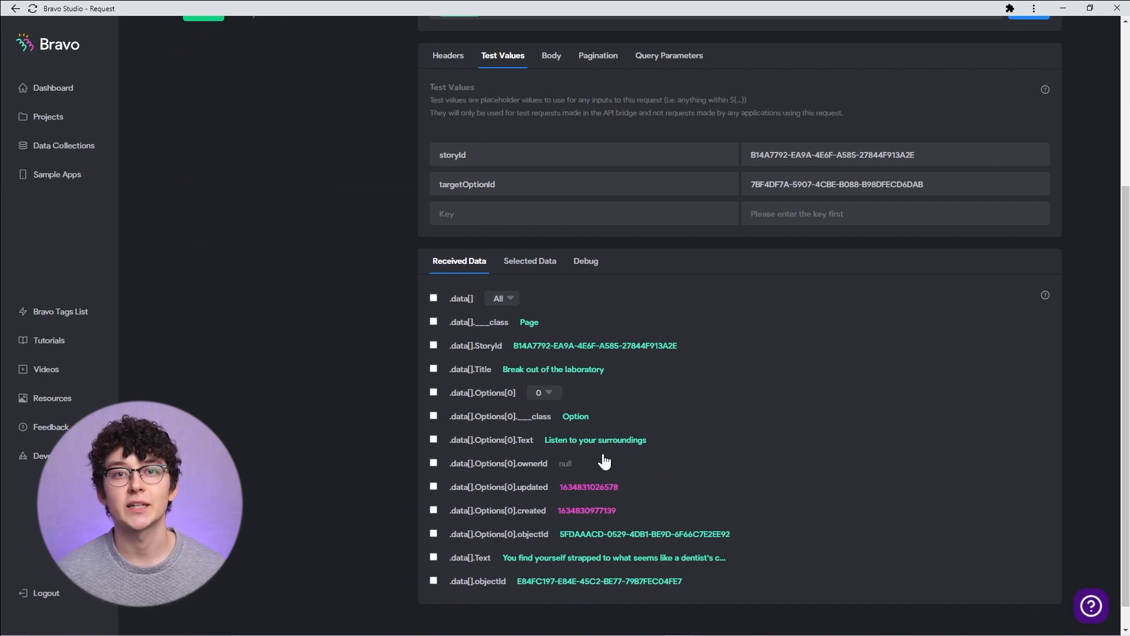
scroll(605, 462, up, 4)
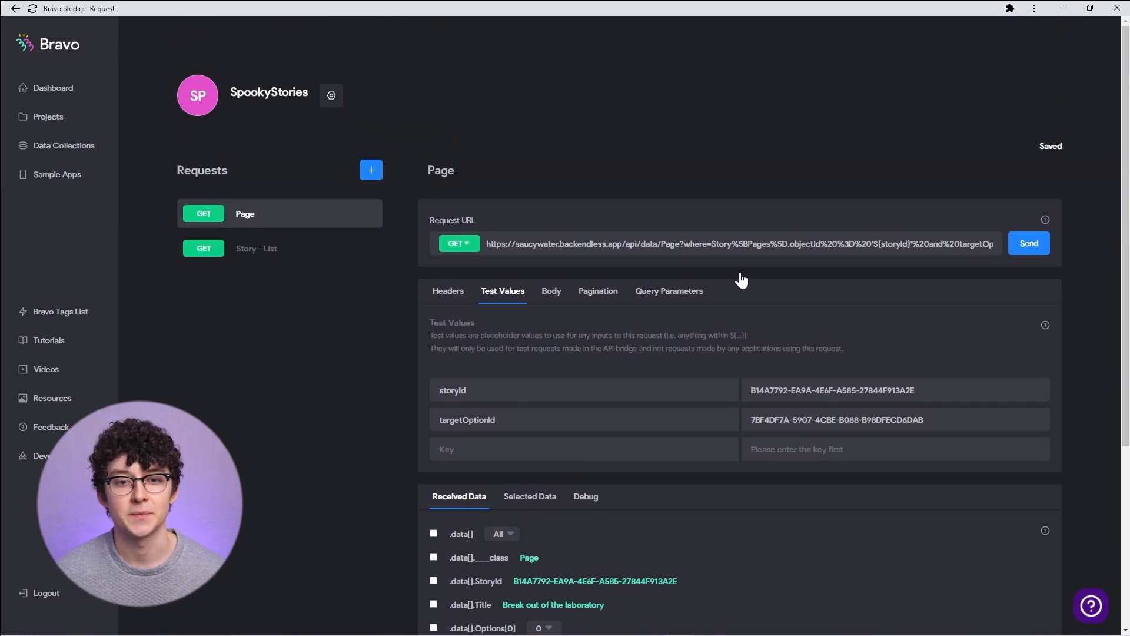
scroll(742, 280, down, 4)
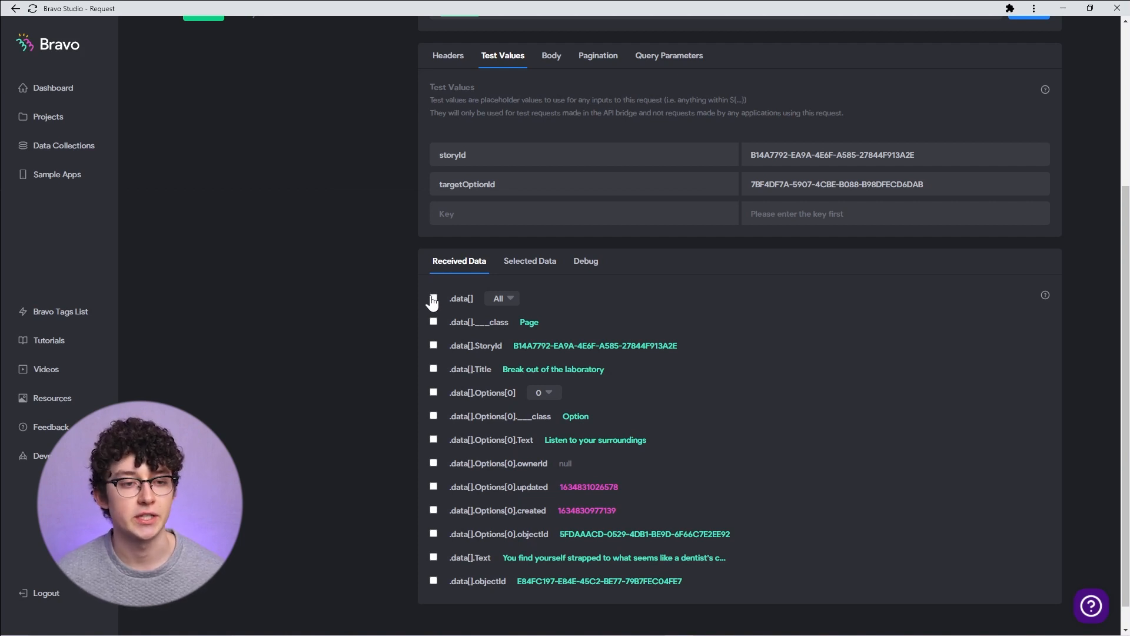
click(510, 307)
click(505, 331)
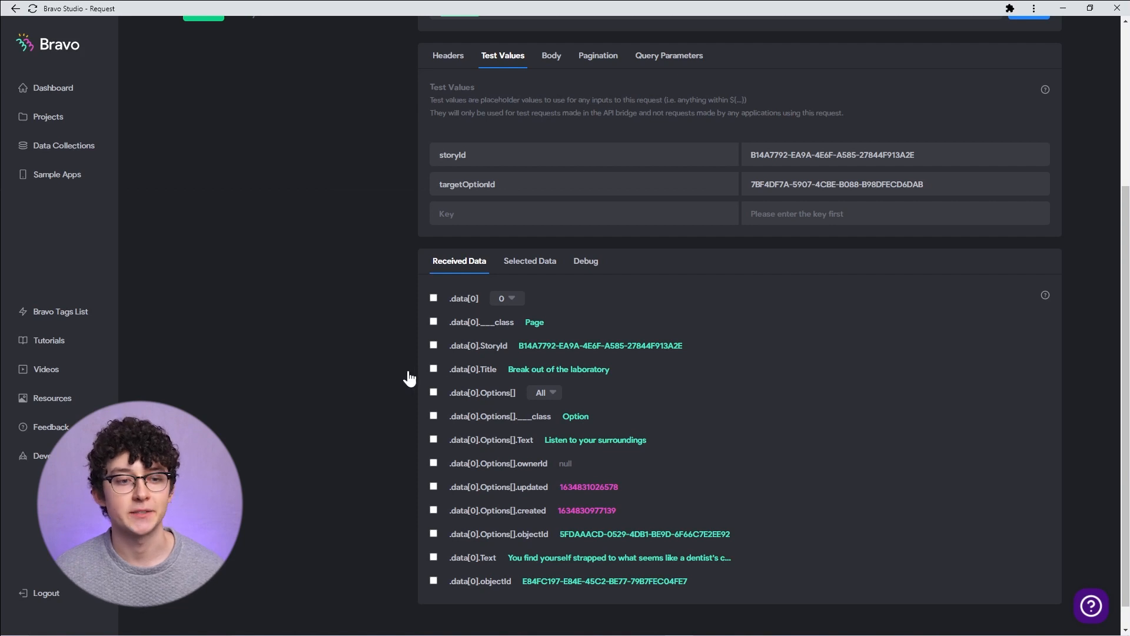
- Select data[0], its Title, Text, StoryId, Options list, and each option's Text and objectId fields
click(434, 298)
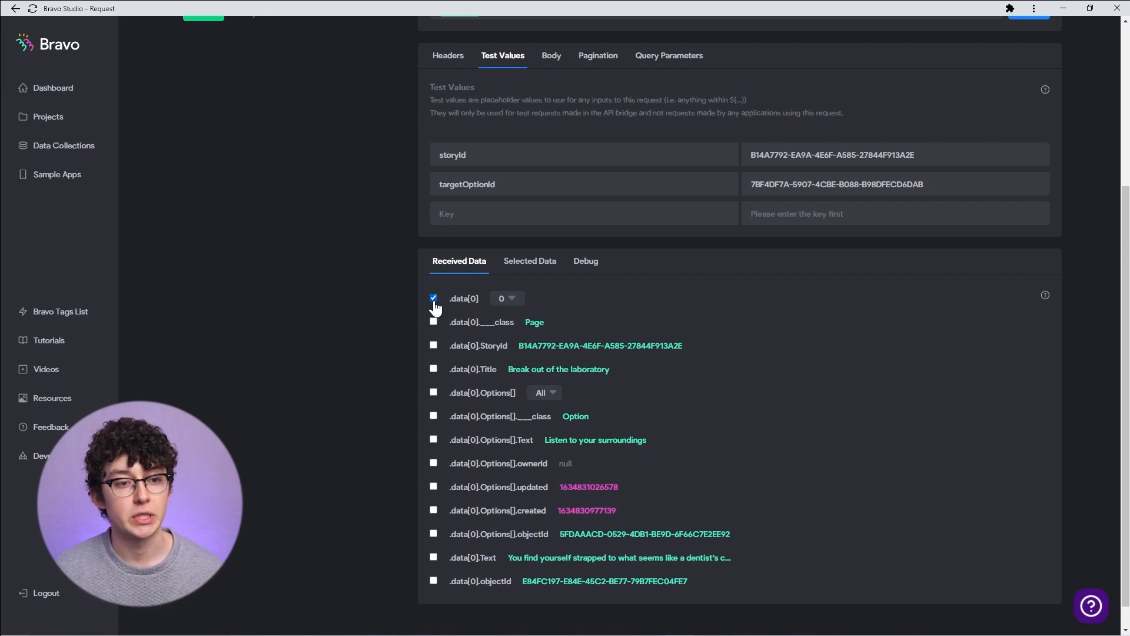
click(434, 369)
scroll(633, 378, down, 1)
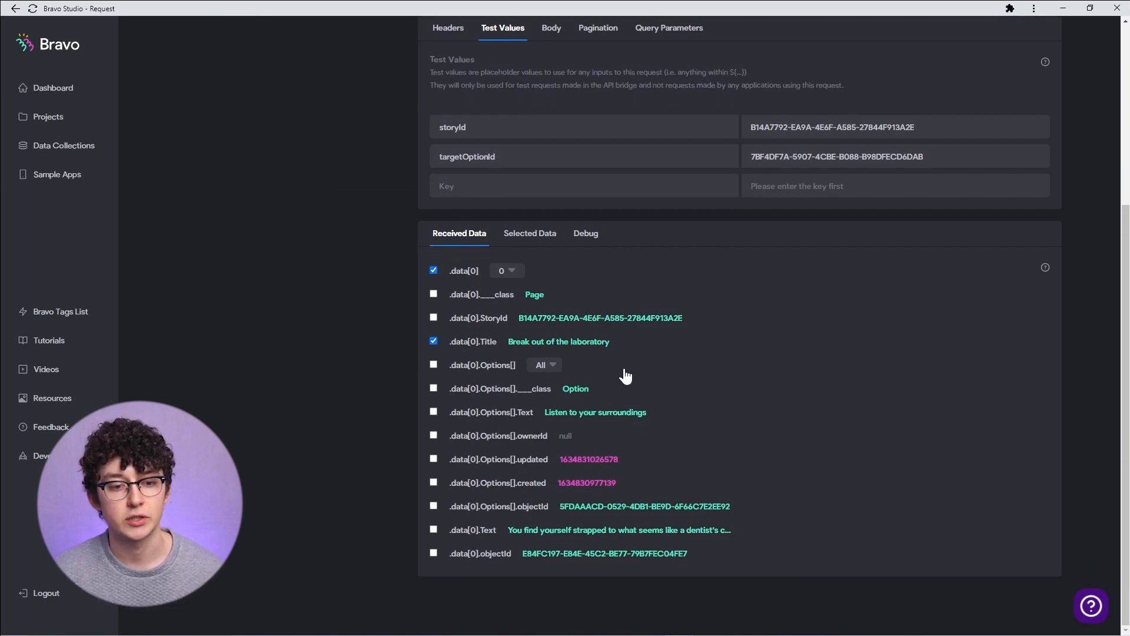
click(434, 530)
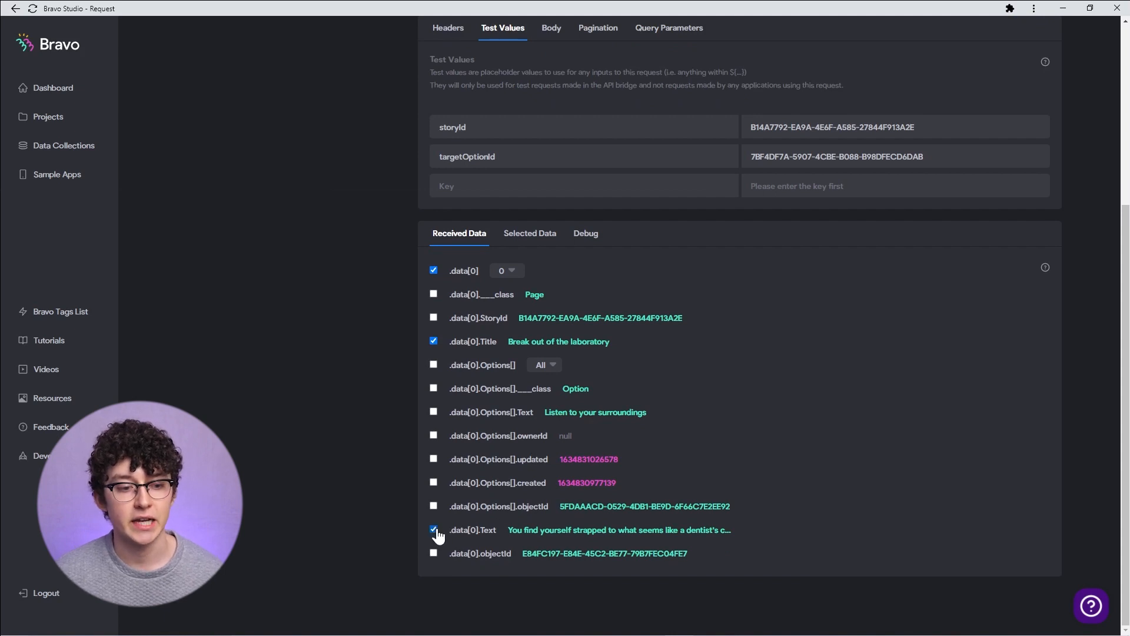
click(434, 365)
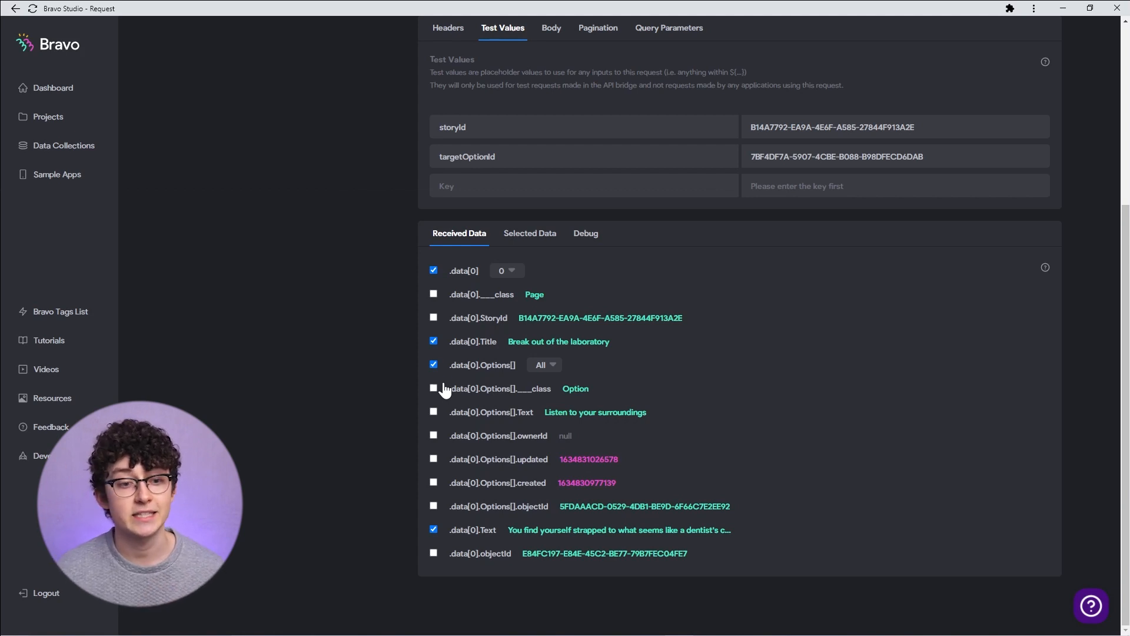
click(435, 413)
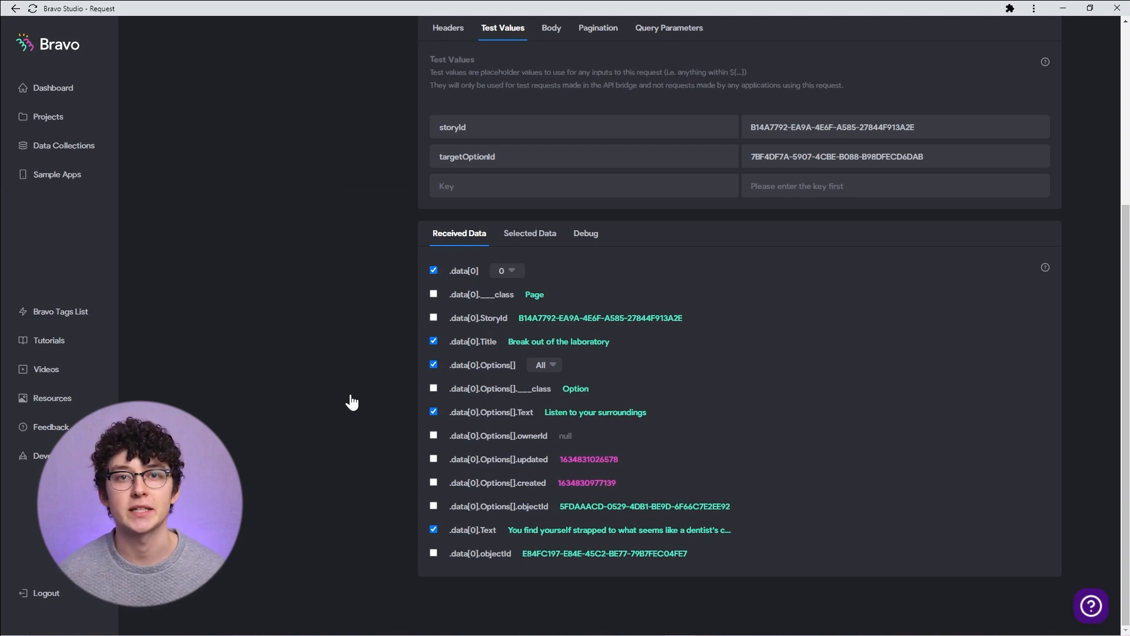
click(433, 318)
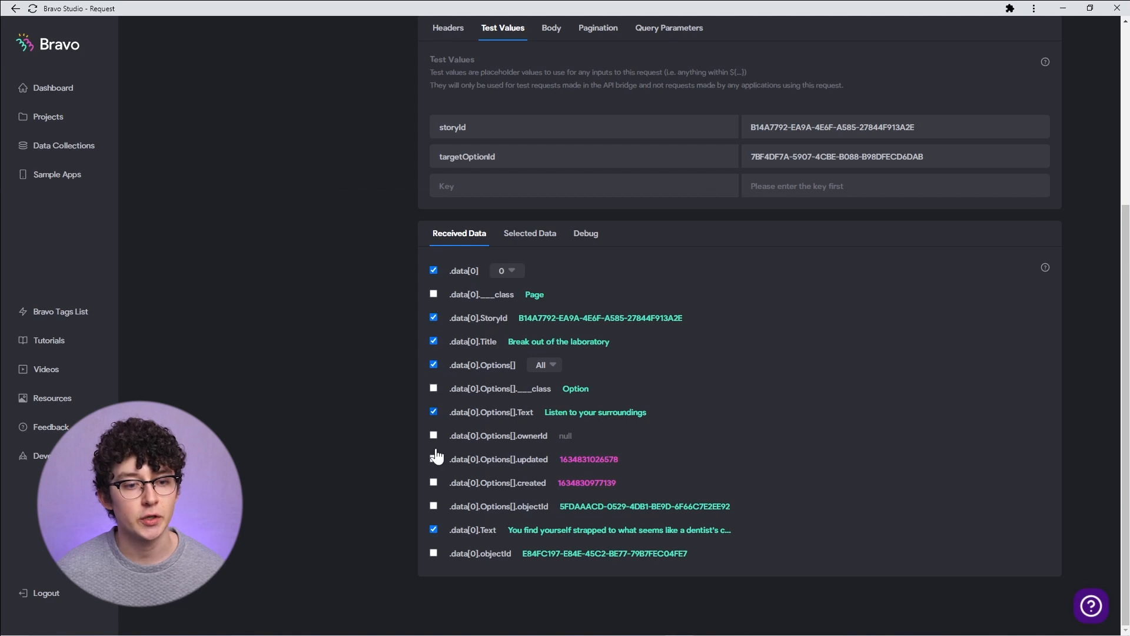
click(435, 508)
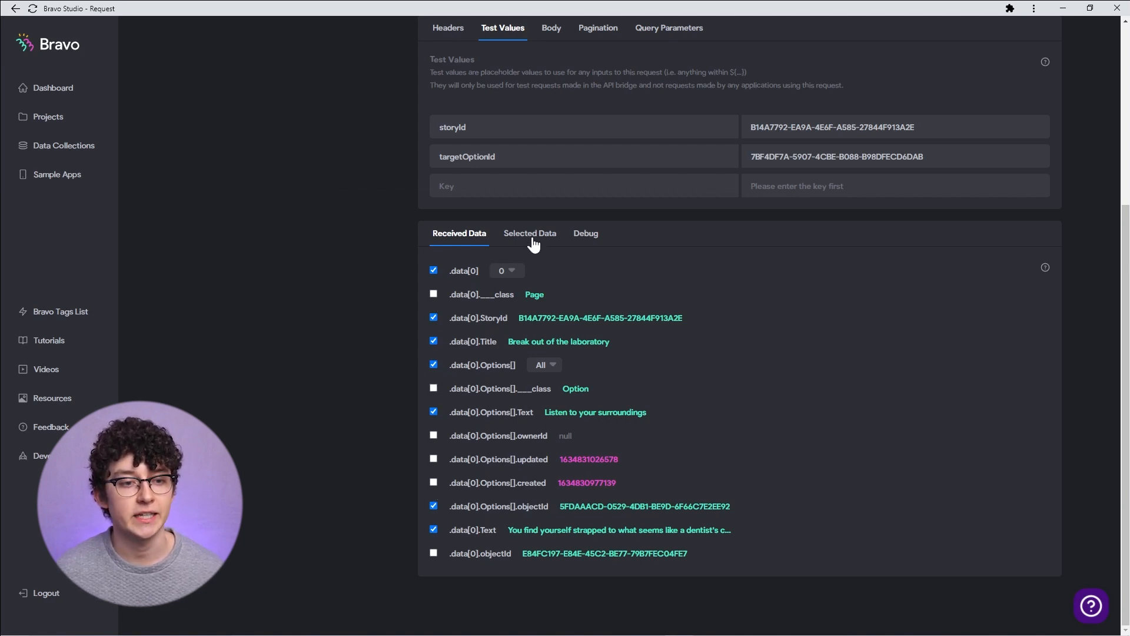
- Rename the selected StoryId field to storyId and the options objectId field to targetOptionId
click(533, 239)
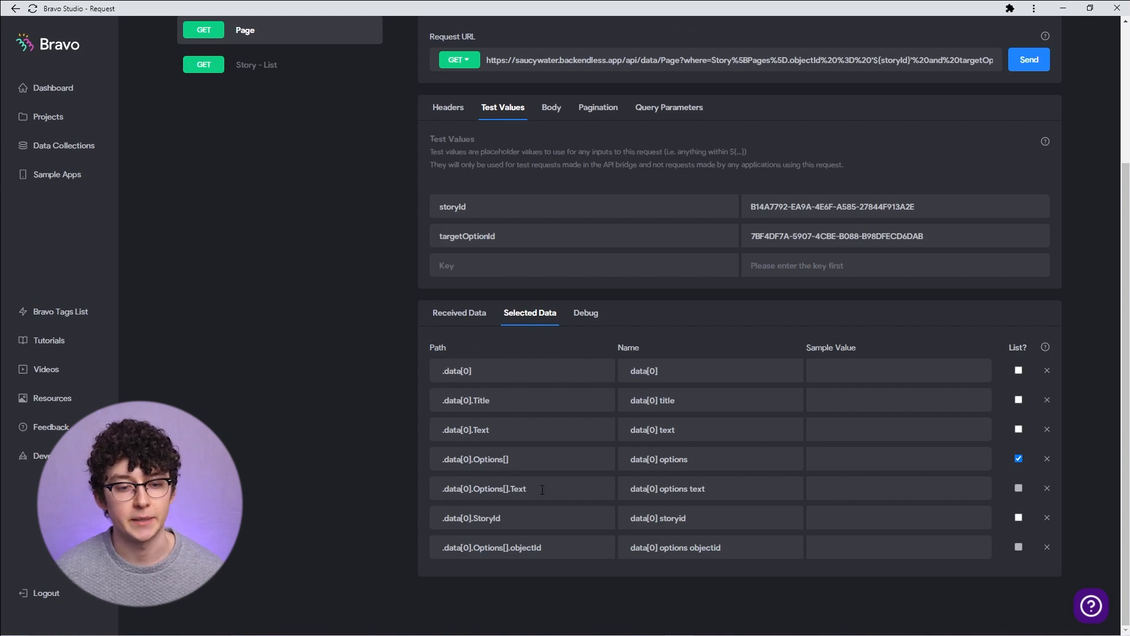
double_click(675, 518)
triple_click(715, 518)
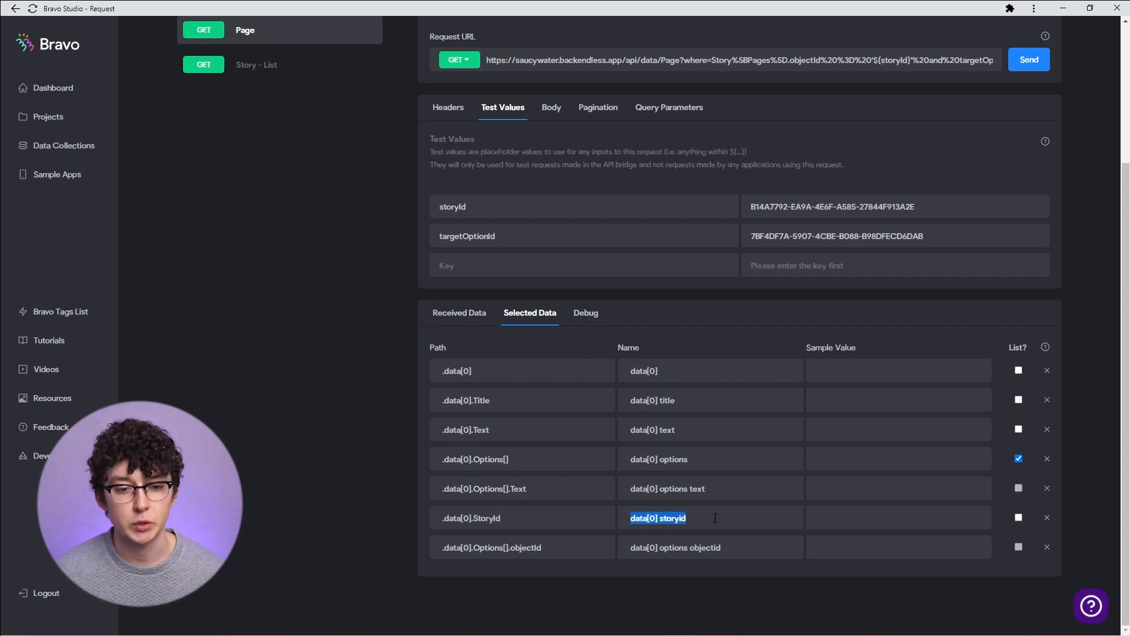
text(storyId)
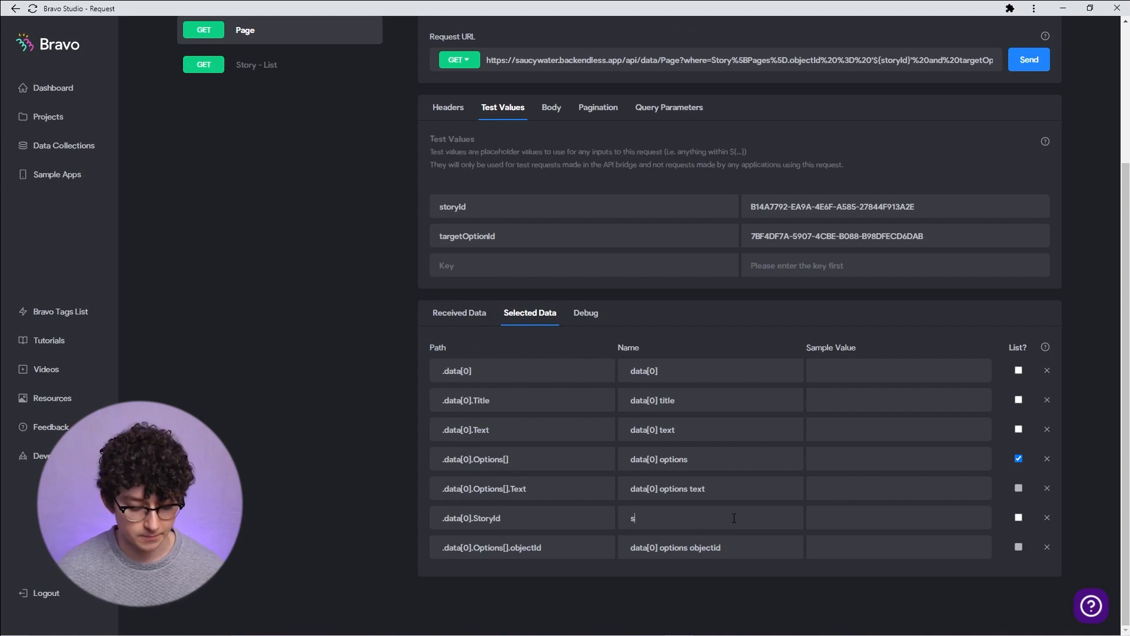
triple_click(735, 548)
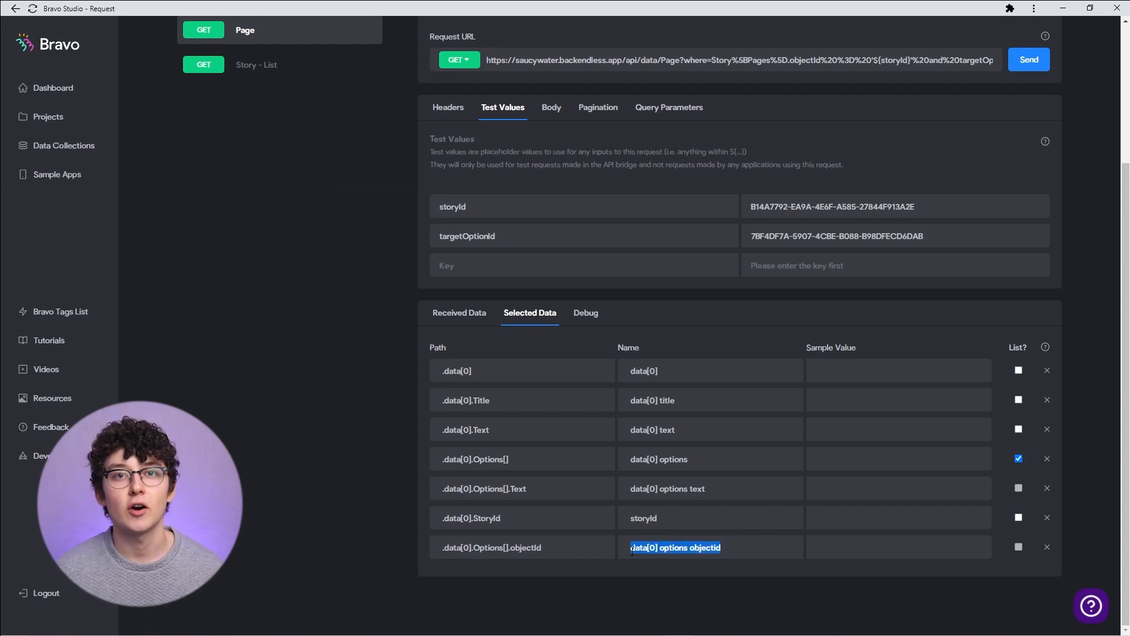
text(targetOptionId)
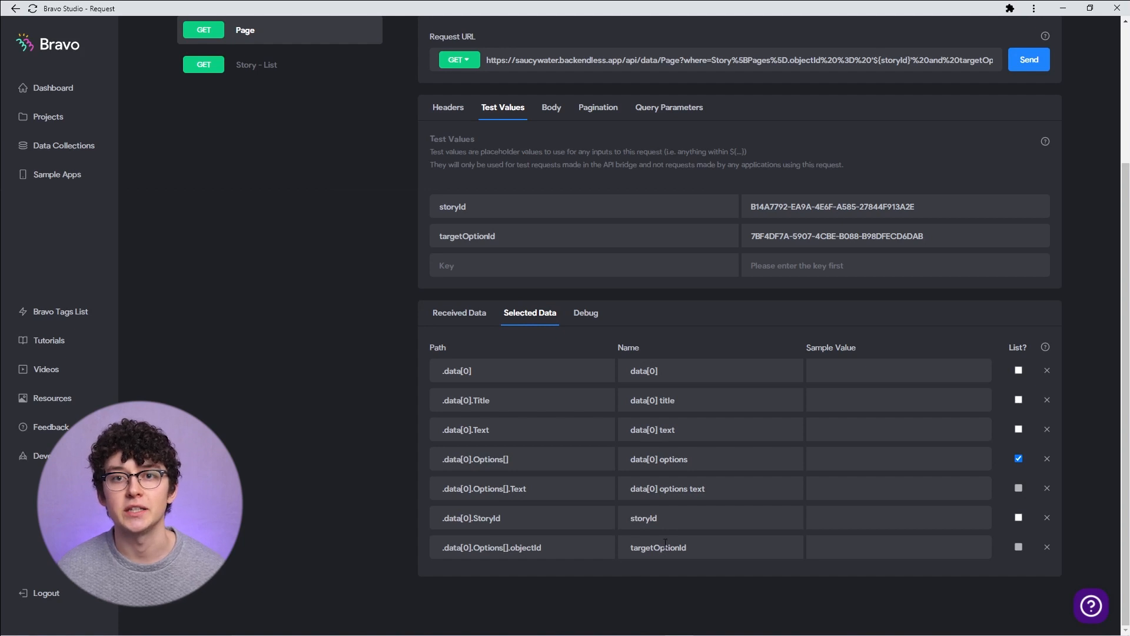
scroll(666, 543, up, 1)
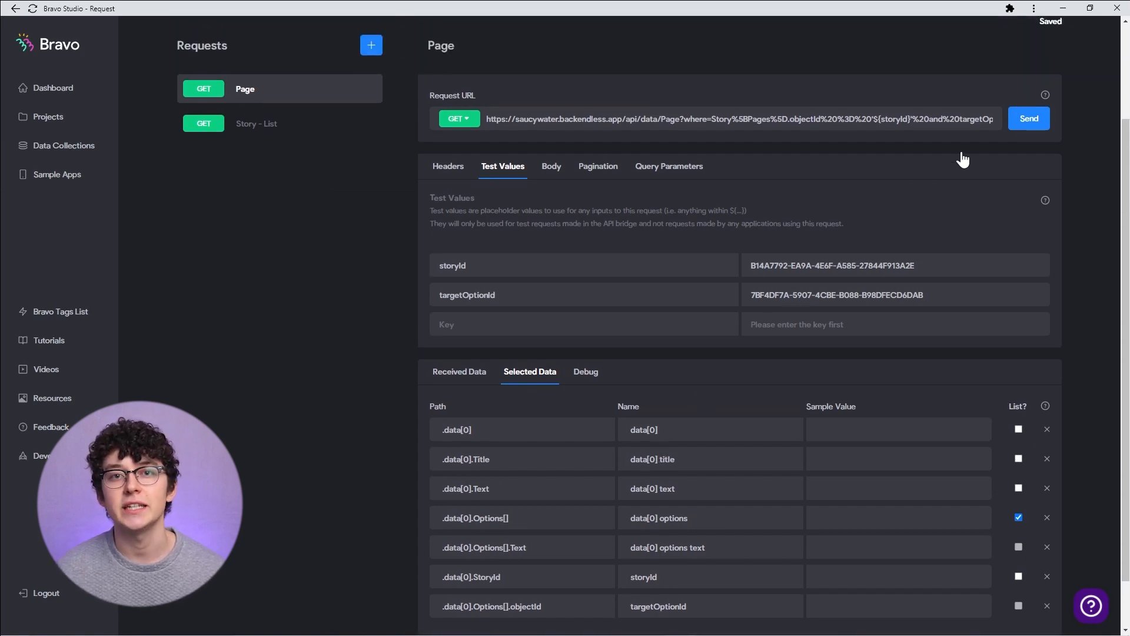